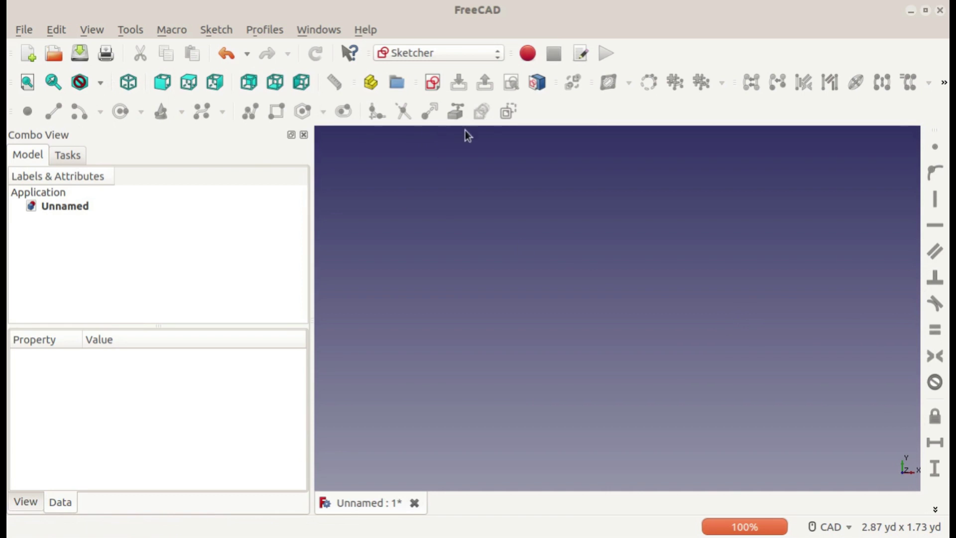
# - Create a new sketch on the XY-Plane with Reverse direction left unchecked
pyautogui.click(438, 85)
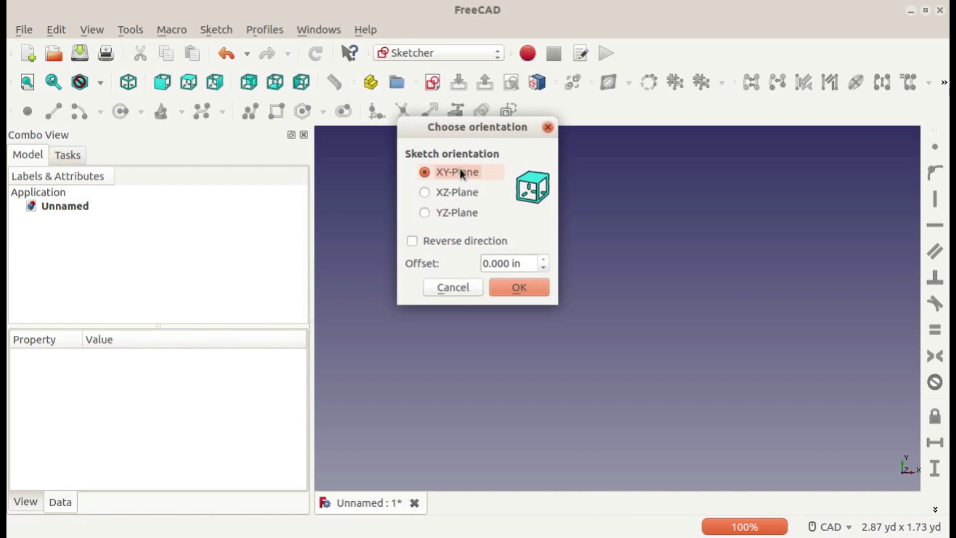
pyautogui.click(458, 192)
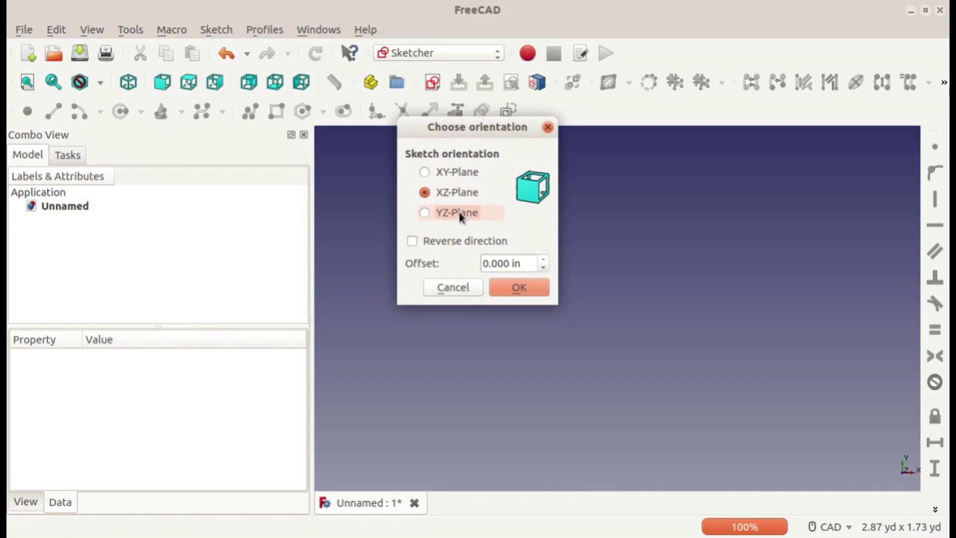
pyautogui.click(458, 213)
pyautogui.click(457, 172)
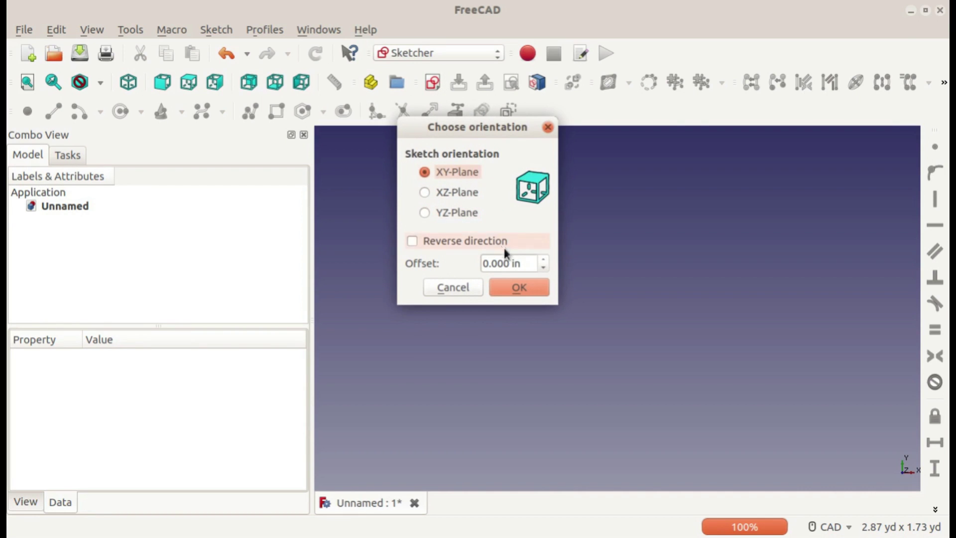
pyautogui.click(463, 193)
pyautogui.click(462, 211)
pyautogui.click(470, 194)
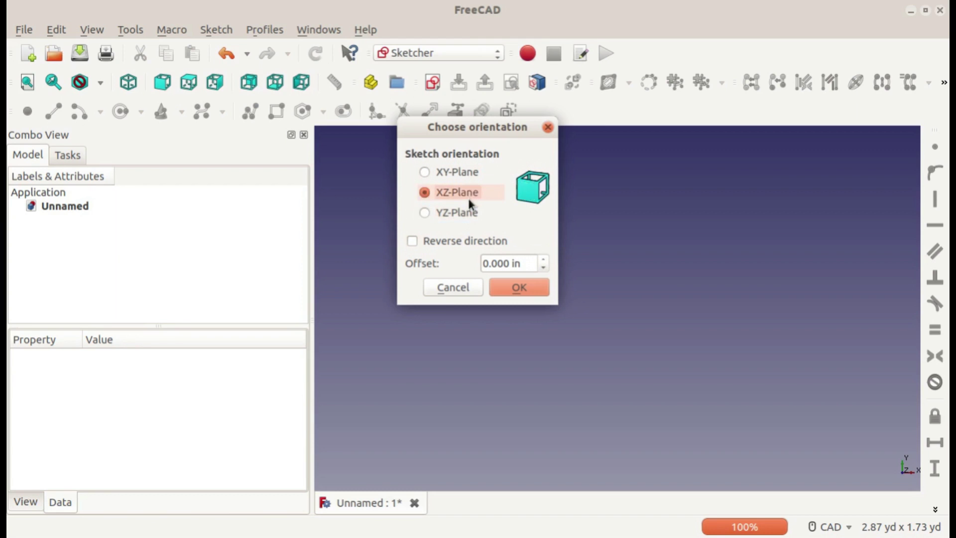
pyautogui.click(468, 212)
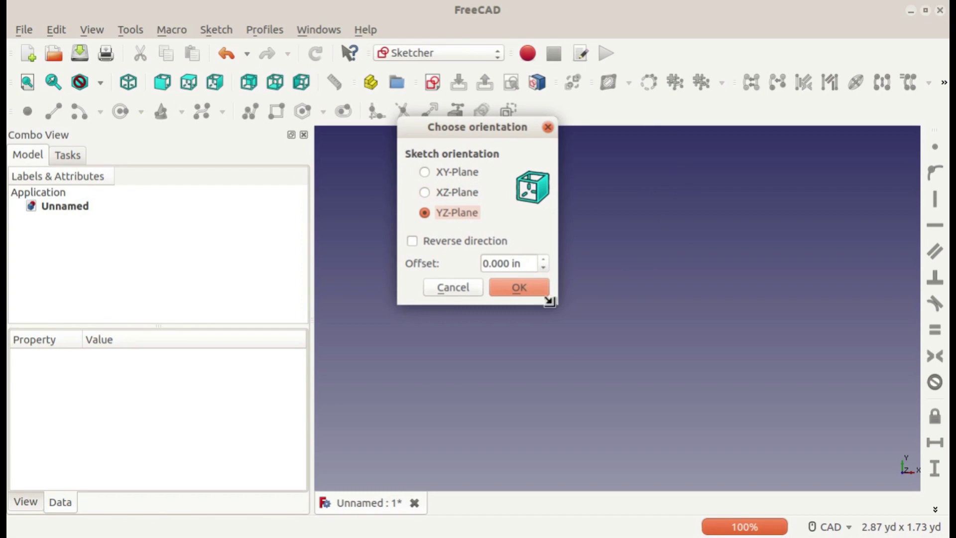
pyautogui.click(461, 174)
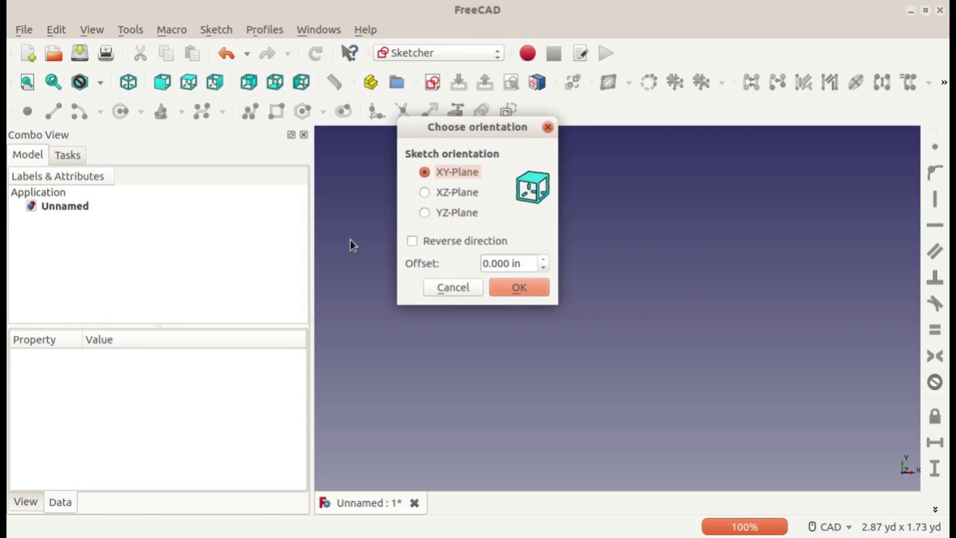
pyautogui.click(476, 242)
pyautogui.click(475, 241)
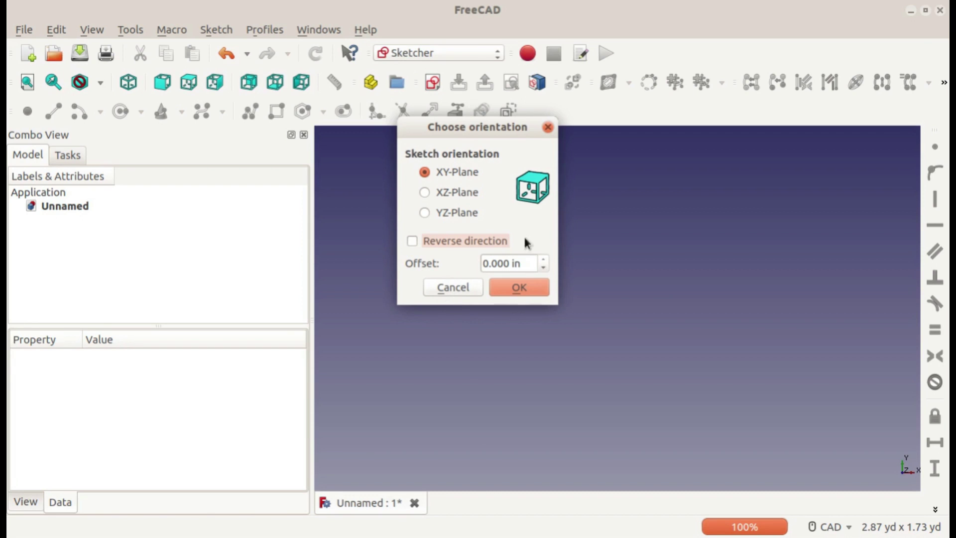
pyautogui.click(520, 291)
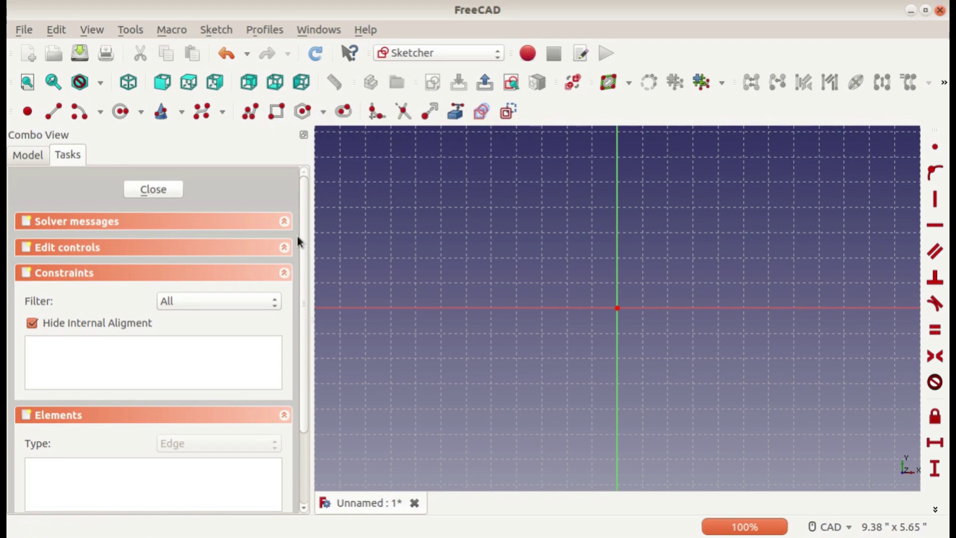
pyautogui.click(59, 115)
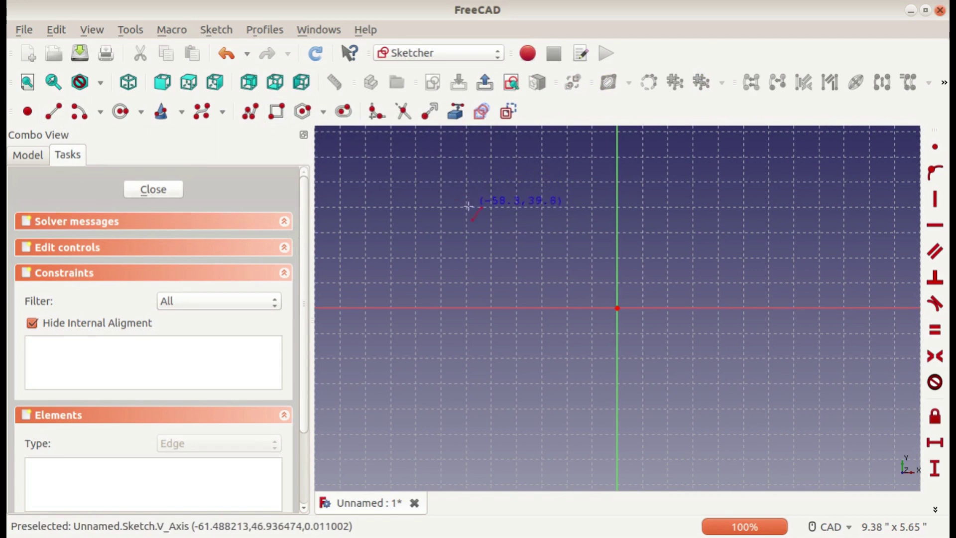
pyautogui.click(475, 215)
pyautogui.click(711, 190)
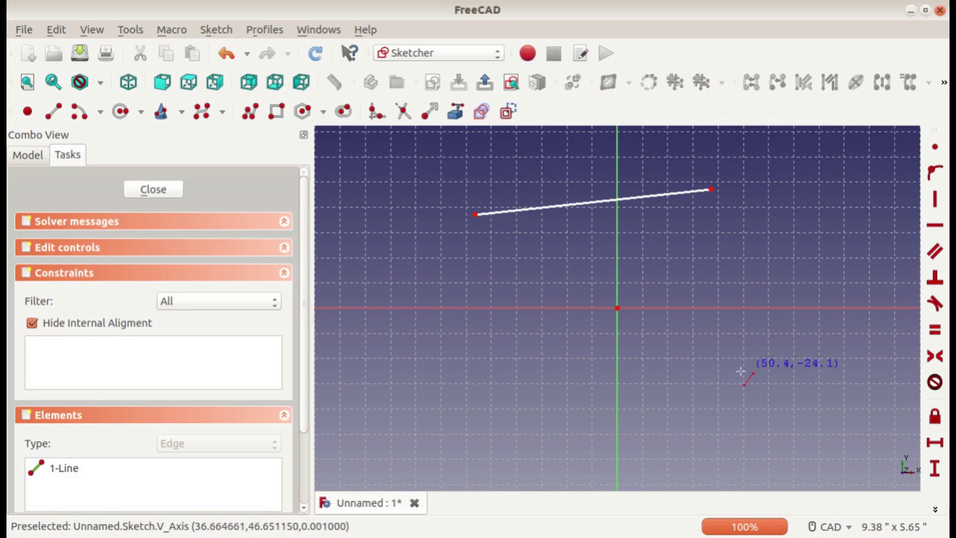
pyautogui.rightClick(612, 204)
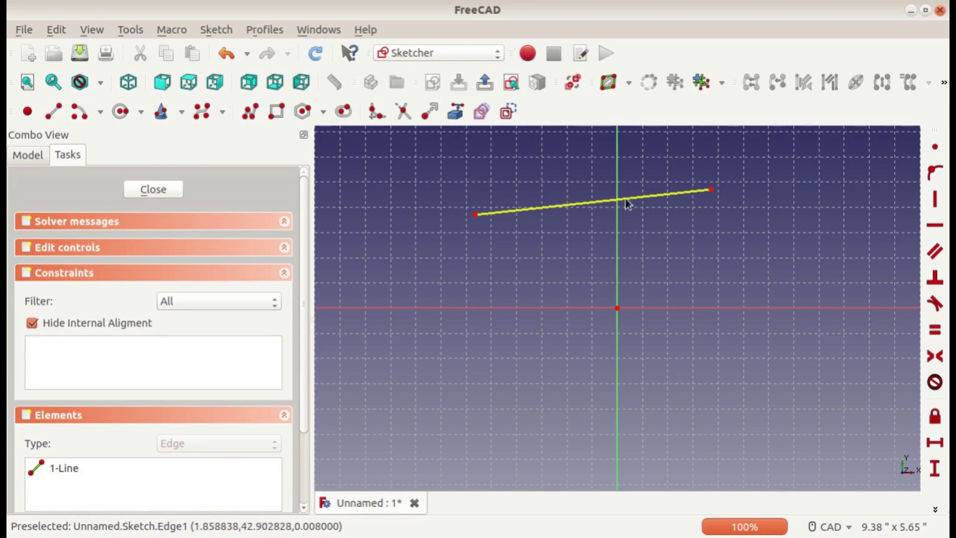
pyautogui.moveTo(711, 191); pyautogui.dragTo(734, 271)
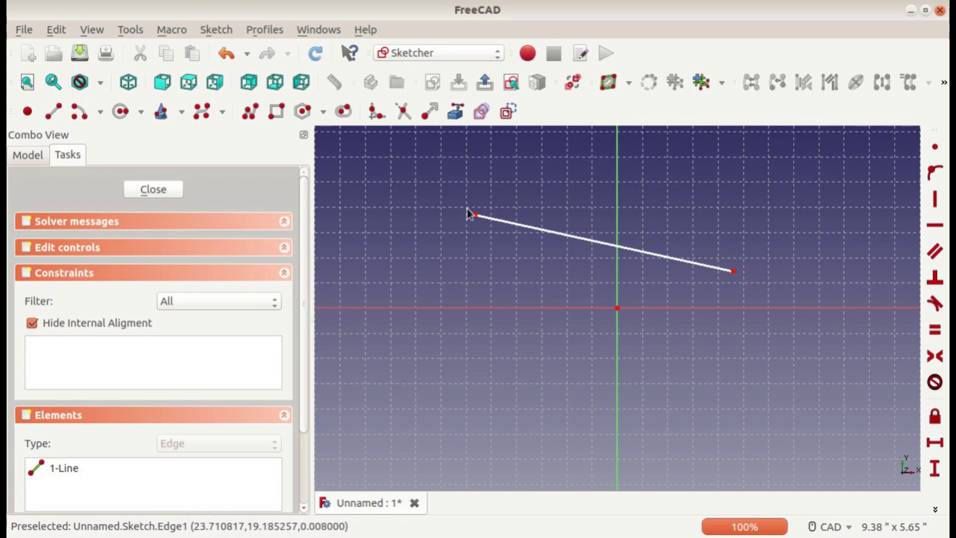
pyautogui.moveTo(473, 212)
pyautogui.mouseDown()
pyautogui.moveTo(566, 397)
pyautogui.moveTo(426, 124)
pyautogui.moveTo(682, 299)
pyautogui.mouseUp()
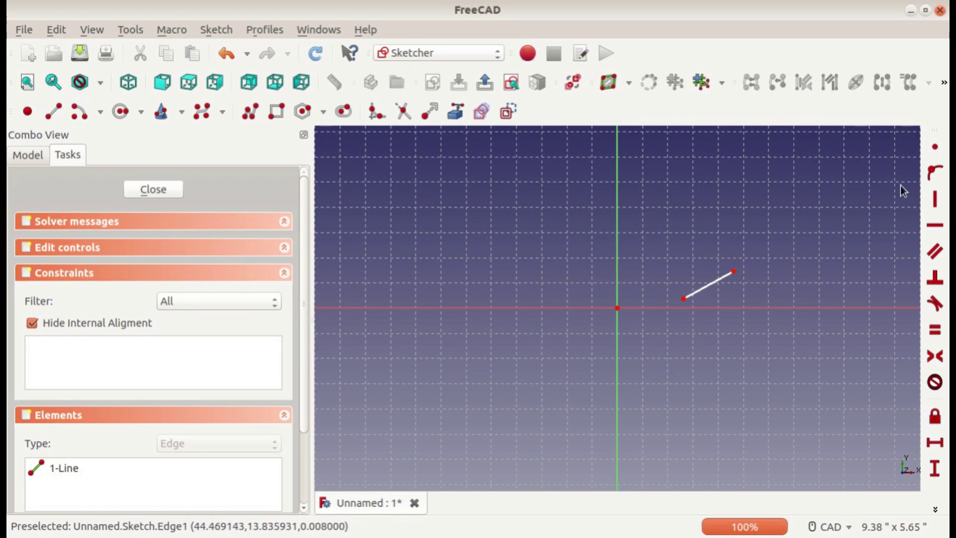
pyautogui.click(703, 288)
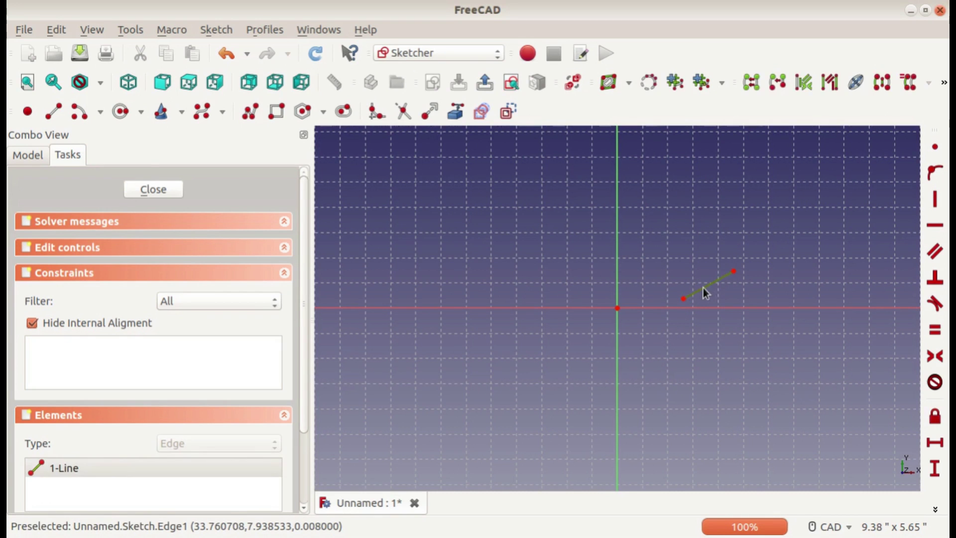
pyautogui.press('Delete')
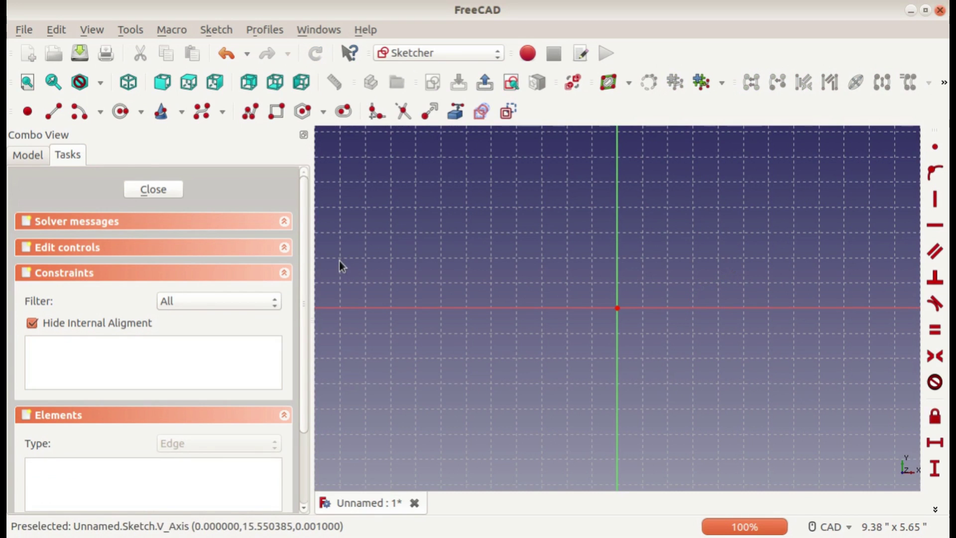
pyautogui.click(78, 119)
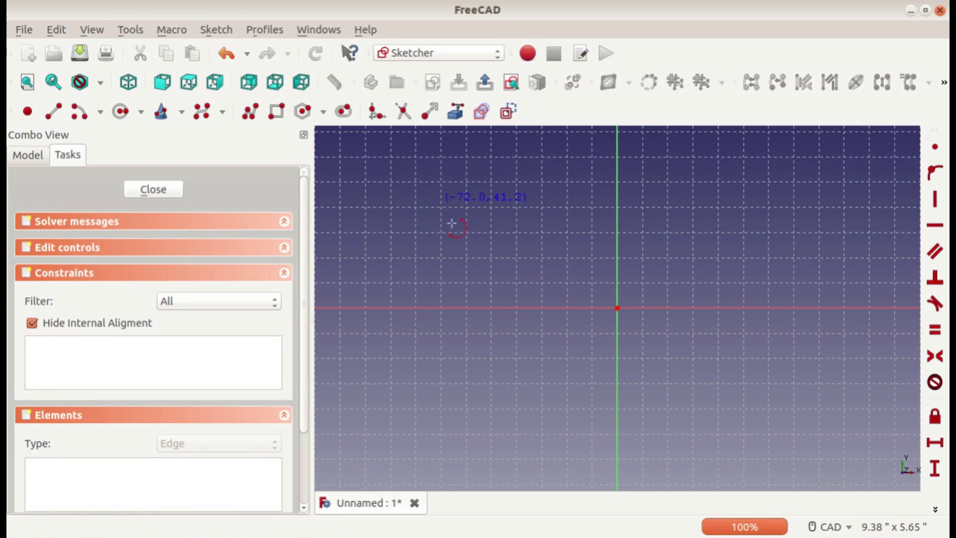
pyautogui.click(515, 268)
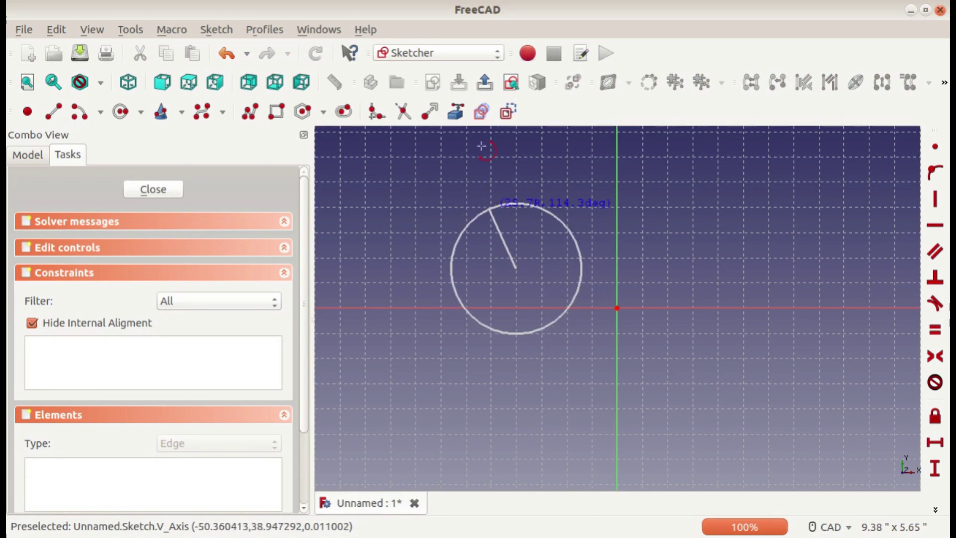
pyautogui.click(444, 203)
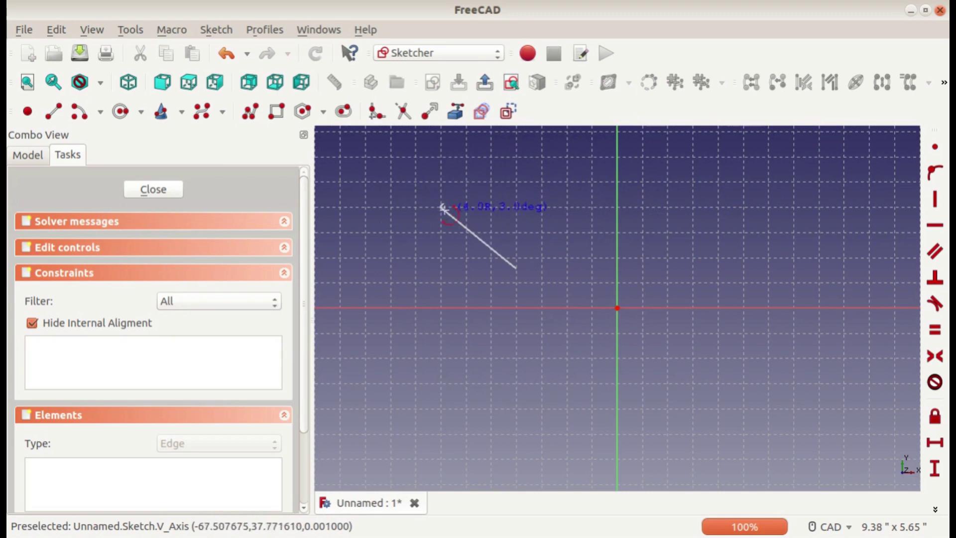
pyautogui.click(592, 206)
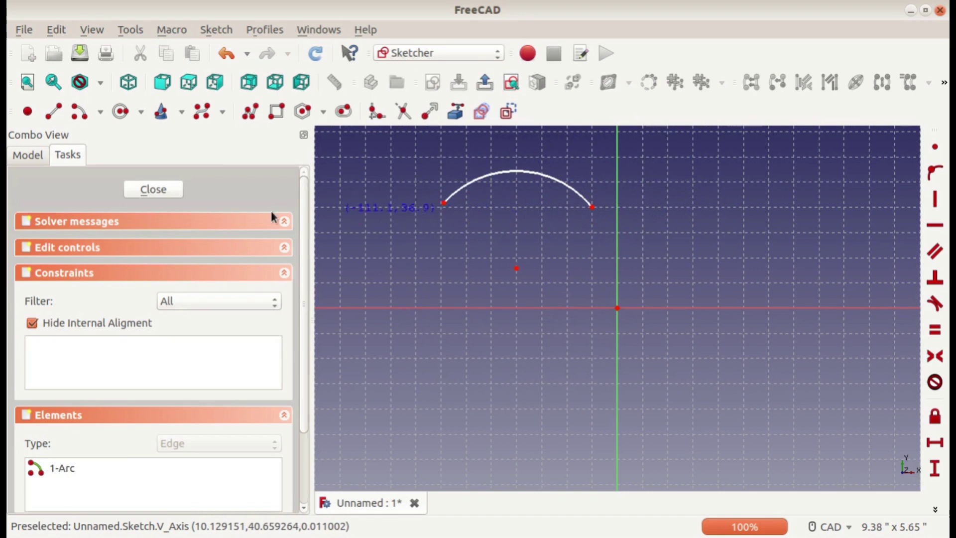
pyautogui.press('Escape')
pyautogui.click(500, 174)
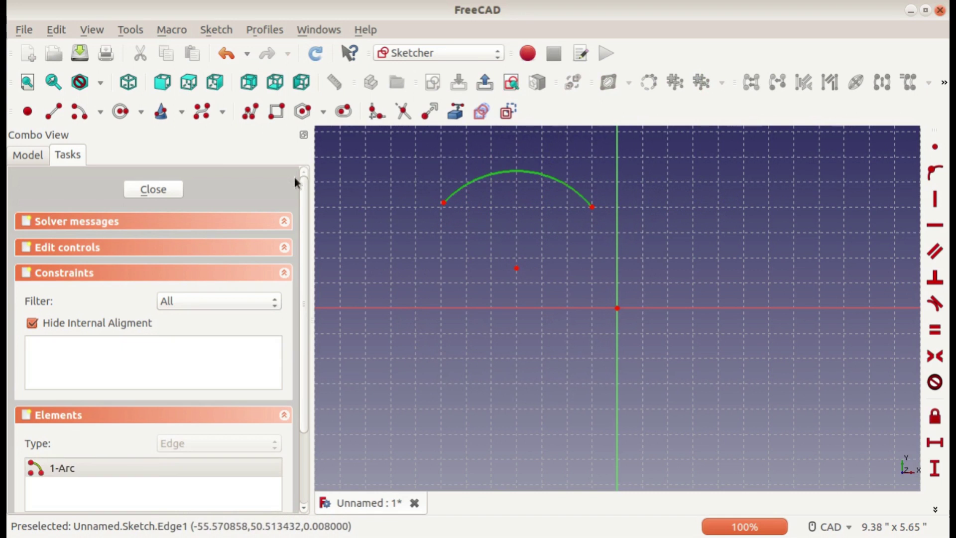
pyautogui.press('Delete')
pyautogui.click(100, 112)
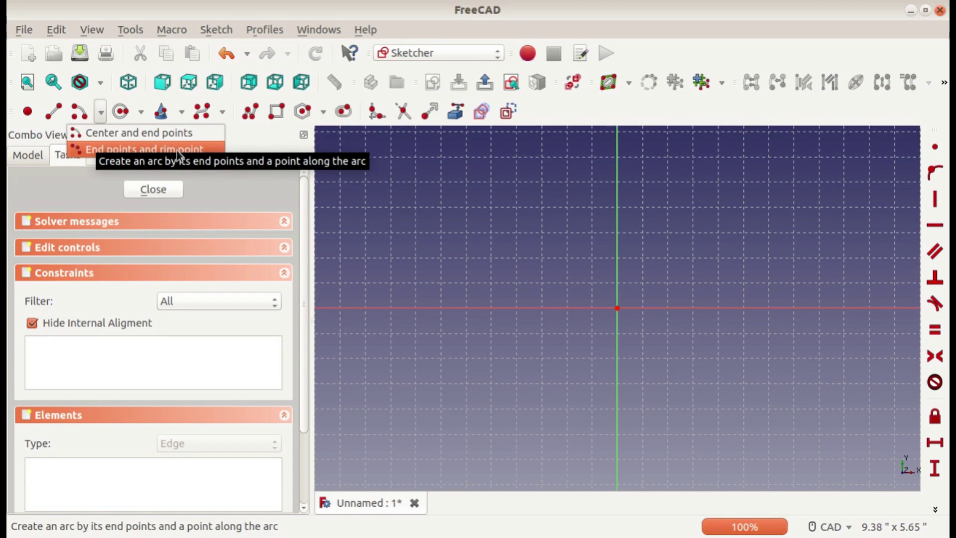
pyautogui.click(102, 113)
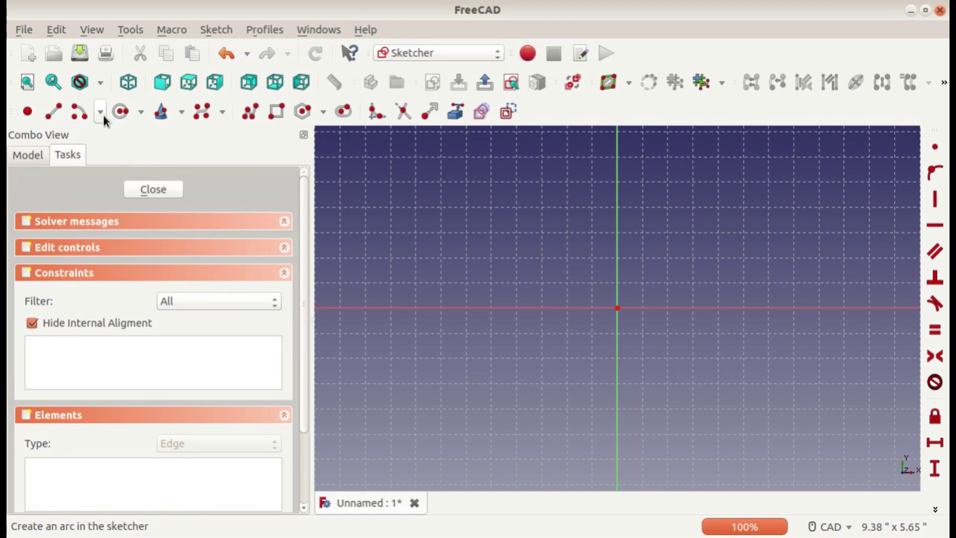
pyautogui.click(131, 118)
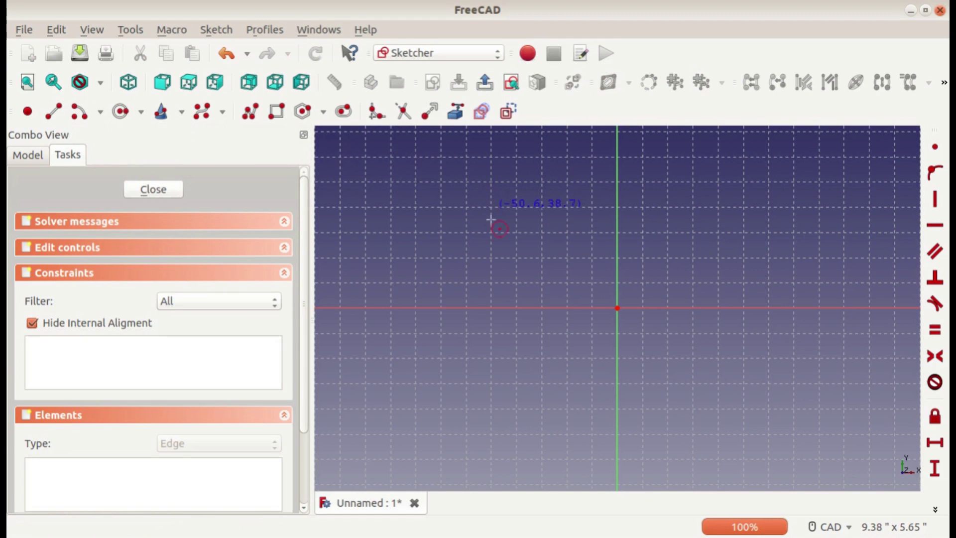
pyautogui.click(534, 256)
pyautogui.click(573, 186)
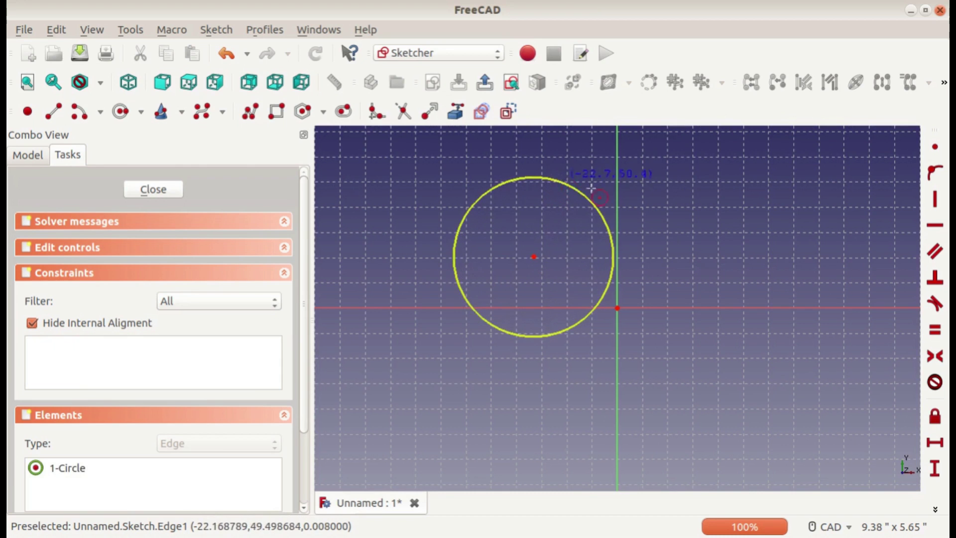
pyautogui.rightClick(619, 214)
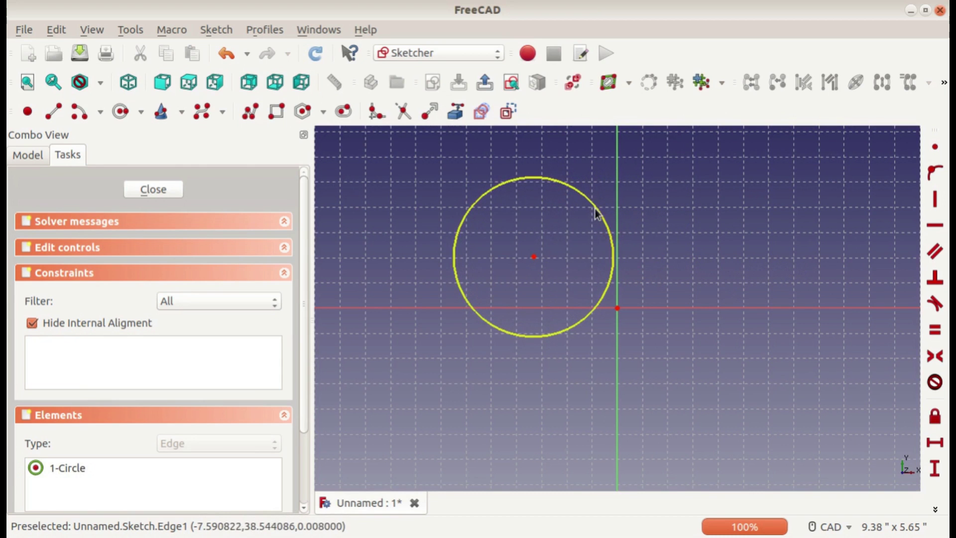
pyautogui.click(593, 208)
pyautogui.press('Delete')
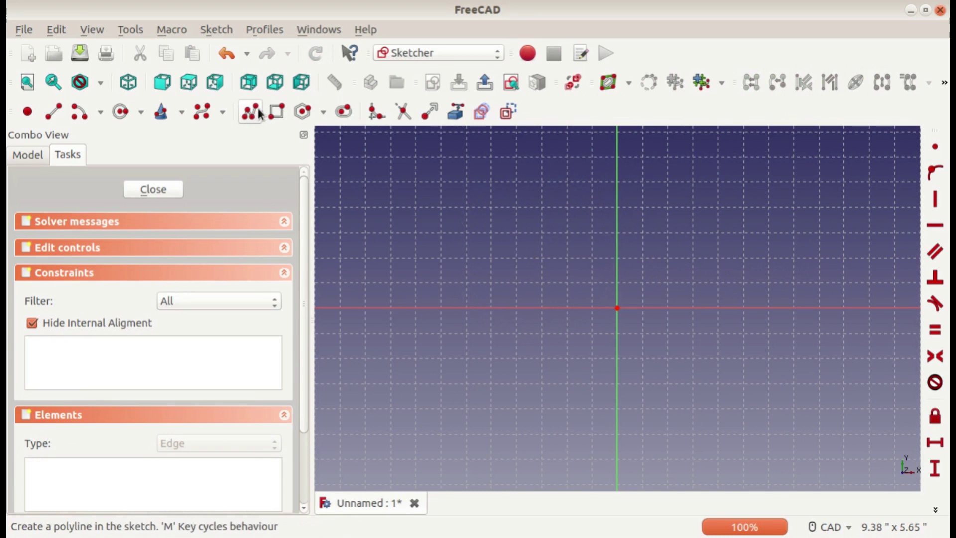
# - Draw a zigzag chain of seven straight line segments across the sketch
pyautogui.click(50, 113)
pyautogui.click(410, 219)
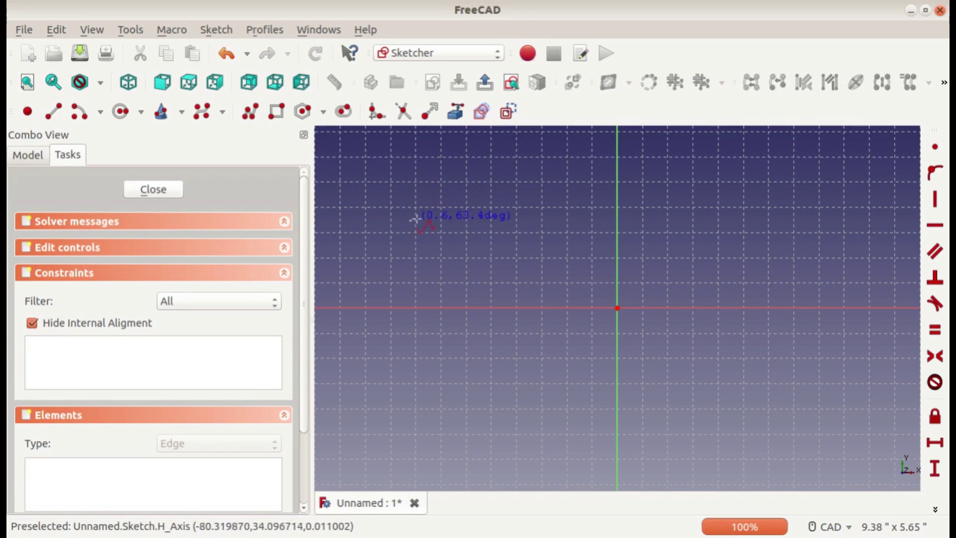
pyautogui.click(488, 175)
pyautogui.click(488, 250)
pyautogui.click(559, 179)
pyautogui.click(564, 261)
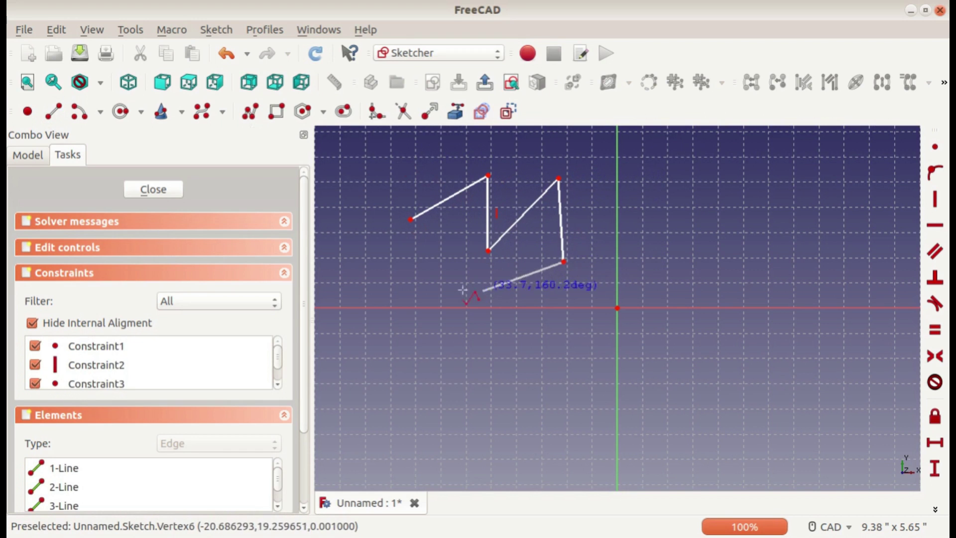
pyautogui.click(463, 291)
pyautogui.click(424, 238)
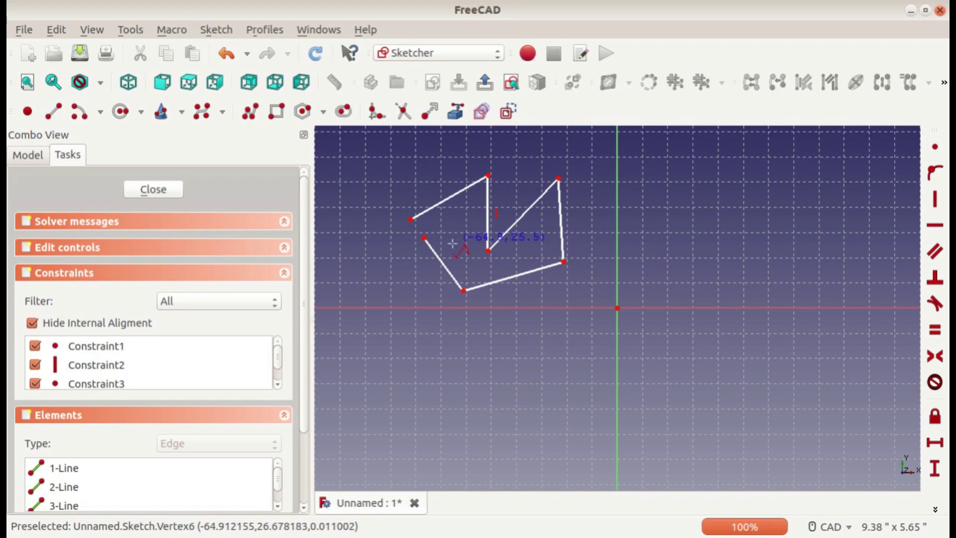
pyautogui.rightClick(447, 264)
# - Delete every zigzag edge one by one until none remain
pyautogui.press('Delete')
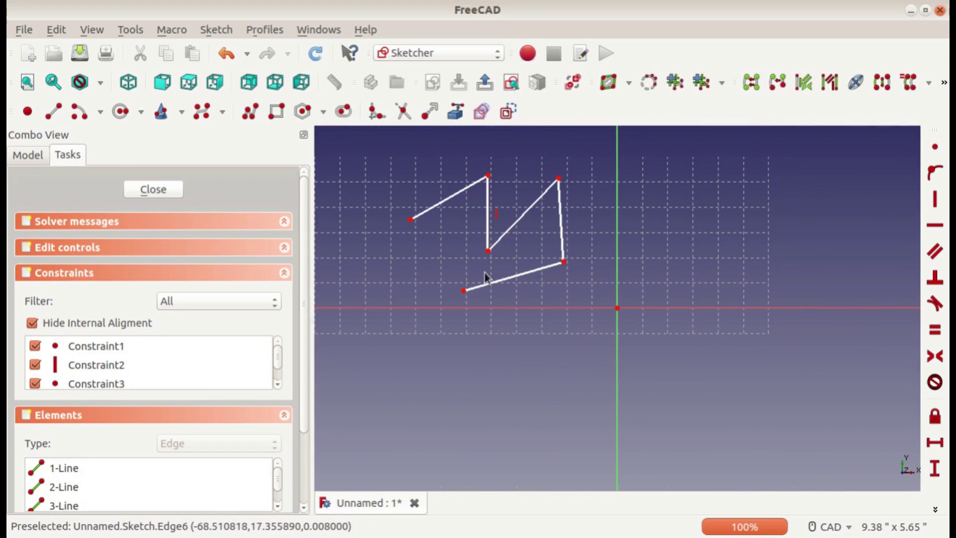
pyautogui.click(500, 279)
pyautogui.press('Delete')
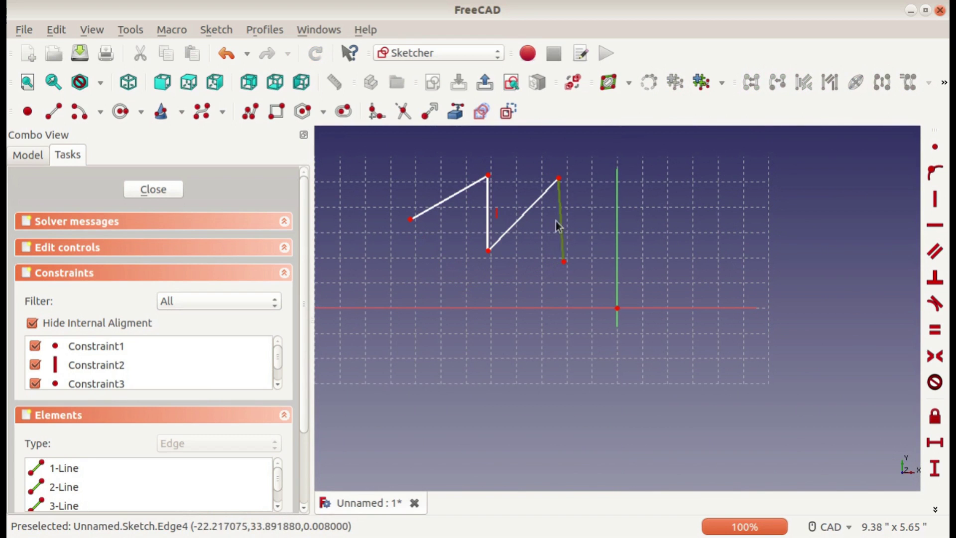
pyautogui.click(560, 222)
pyautogui.press('Delete')
pyautogui.click(539, 199)
pyautogui.press('Delete')
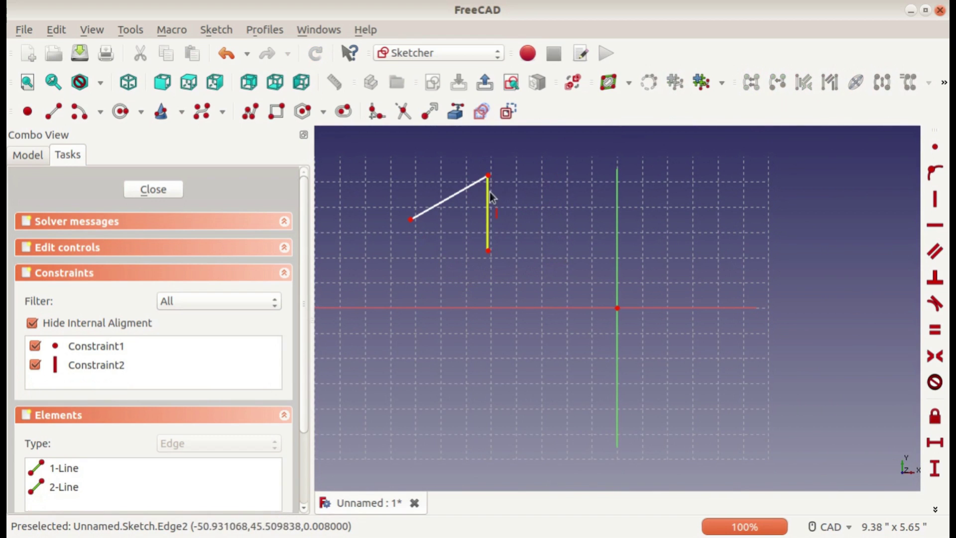
pyautogui.click(488, 199)
pyautogui.press('Delete')
pyautogui.click(458, 189)
pyautogui.press('Delete')
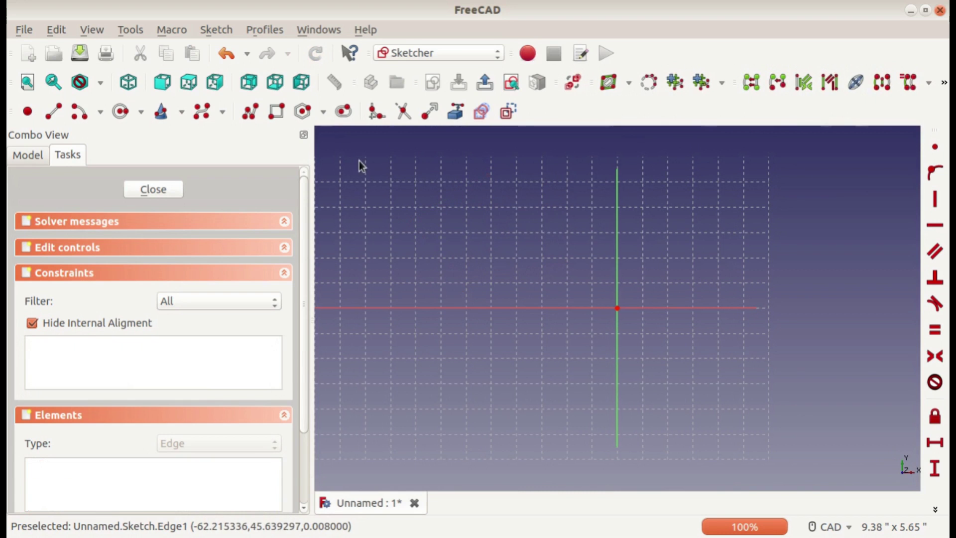
# - Draw a trial rectangle, resize it from its top-right corner, then box-select and delete it
pyautogui.click(271, 113)
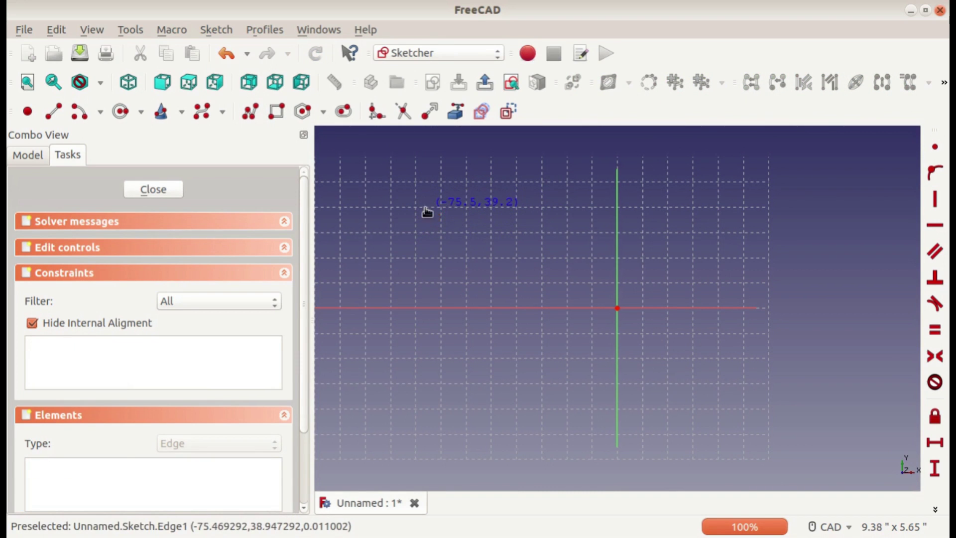
pyautogui.click(424, 208)
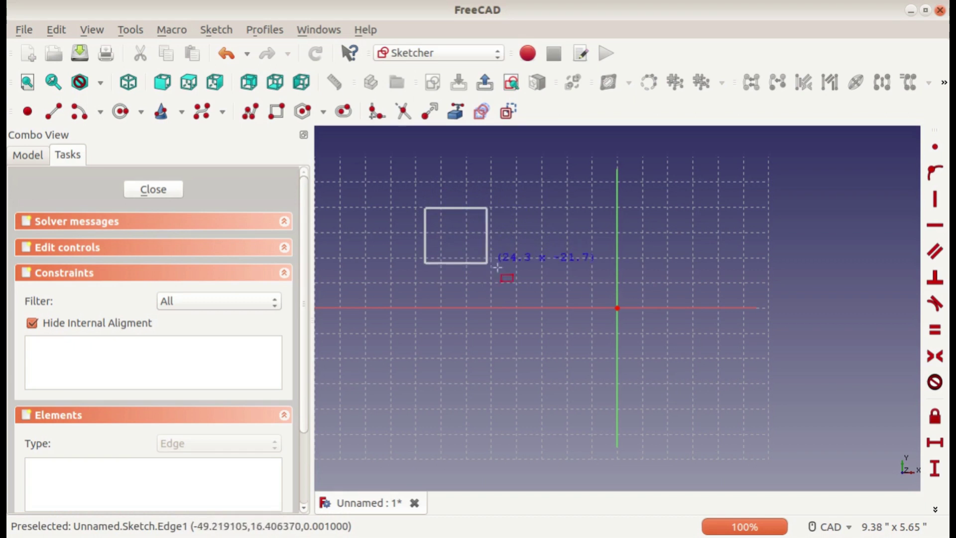
pyautogui.click(556, 296)
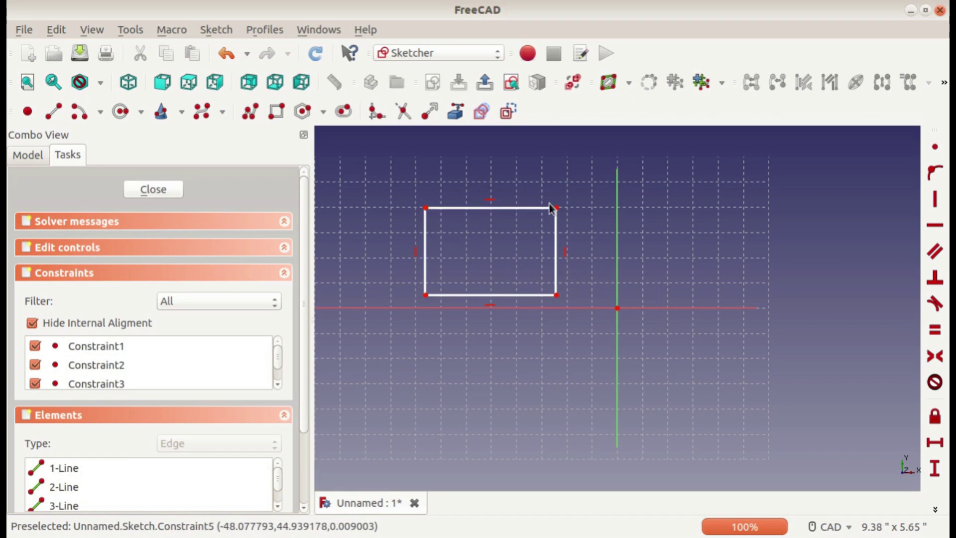
pyautogui.moveTo(556, 208); pyautogui.dragTo(502, 207)
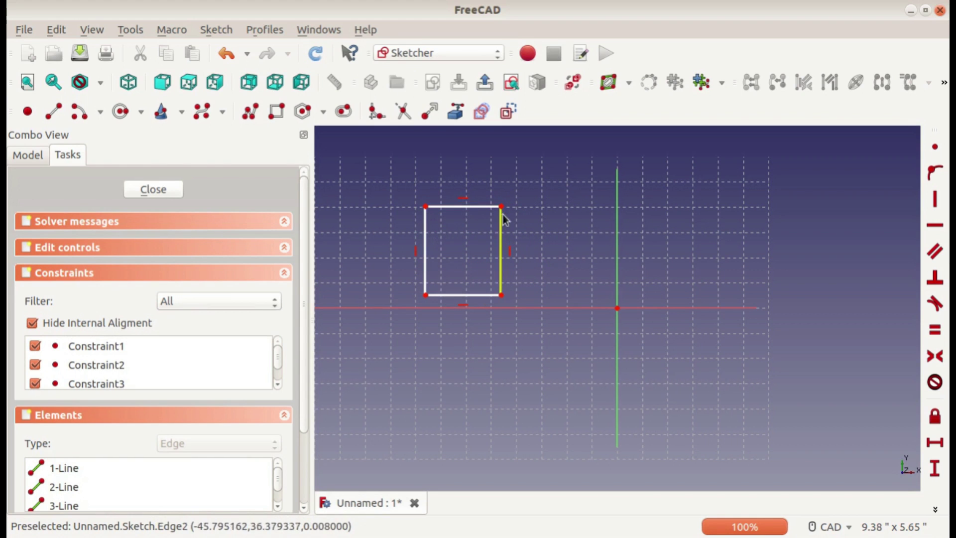
pyautogui.moveTo(501, 206)
pyautogui.mouseDown()
pyautogui.moveTo(609, 215)
pyautogui.moveTo(486, 321)
pyautogui.moveTo(608, 231)
pyautogui.moveTo(525, 222)
pyautogui.moveTo(508, 206)
pyautogui.mouseUp()
pyautogui.moveTo(384, 168); pyautogui.dragTo(580, 337)
pyautogui.press('Delete')
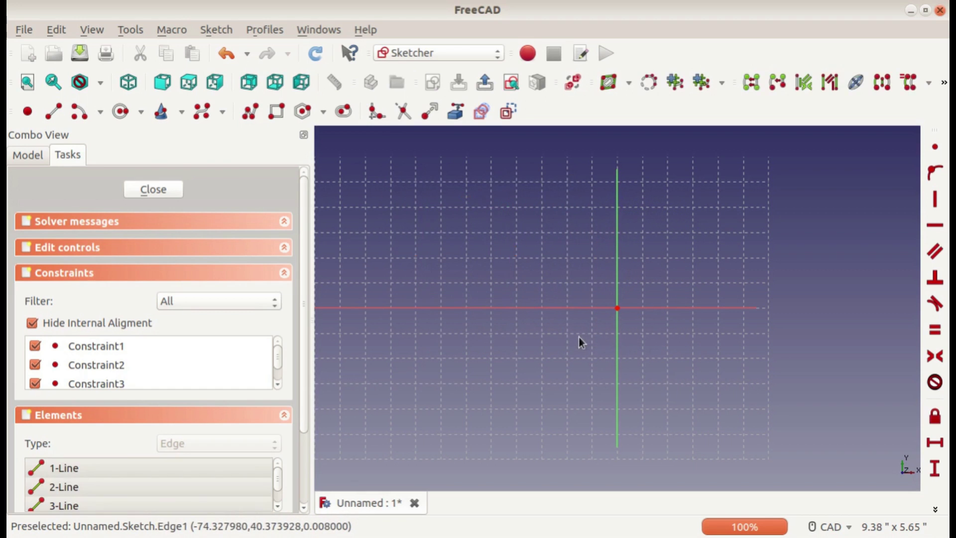
pyautogui.click(307, 112)
pyautogui.click(533, 246)
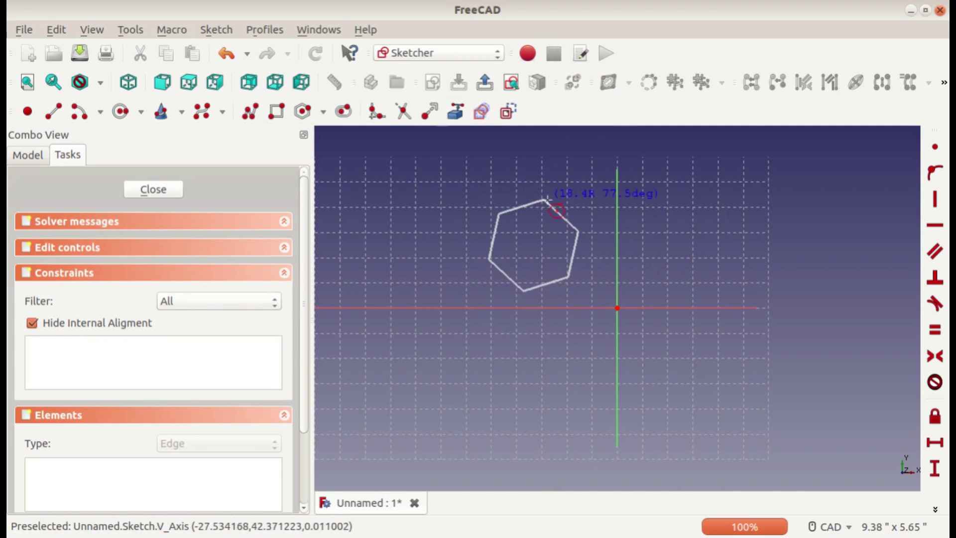
pyautogui.click(576, 195)
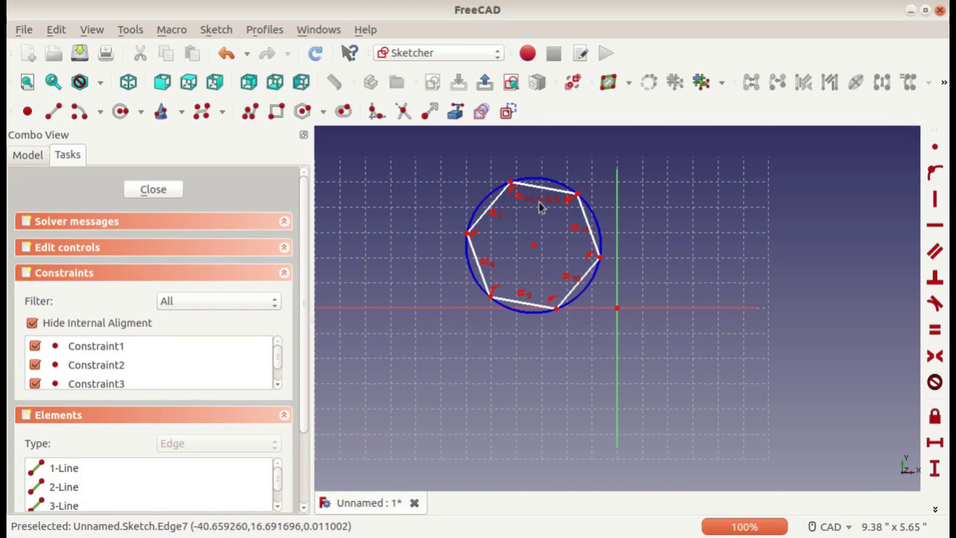
pyautogui.click(552, 180)
pyautogui.moveTo(453, 156); pyautogui.dragTo(604, 320)
pyautogui.press('Delete')
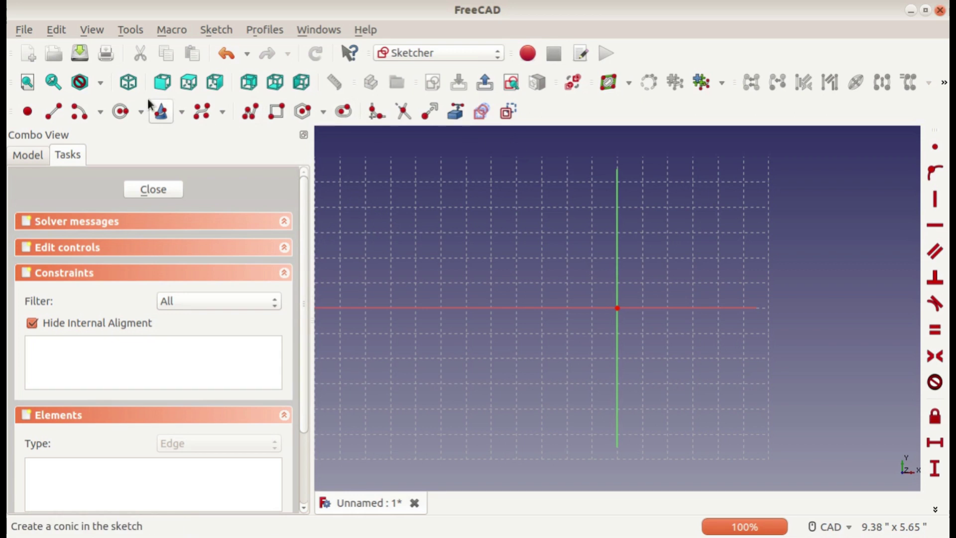
# - Draw a closed rectangular polyline starting at the origin and delete its top edge
pyautogui.click(252, 113)
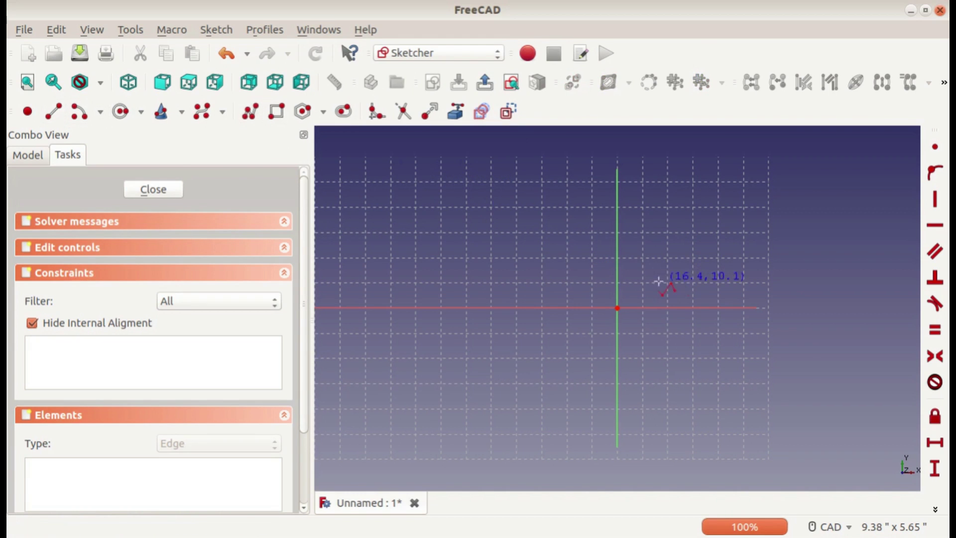
pyautogui.click(618, 308)
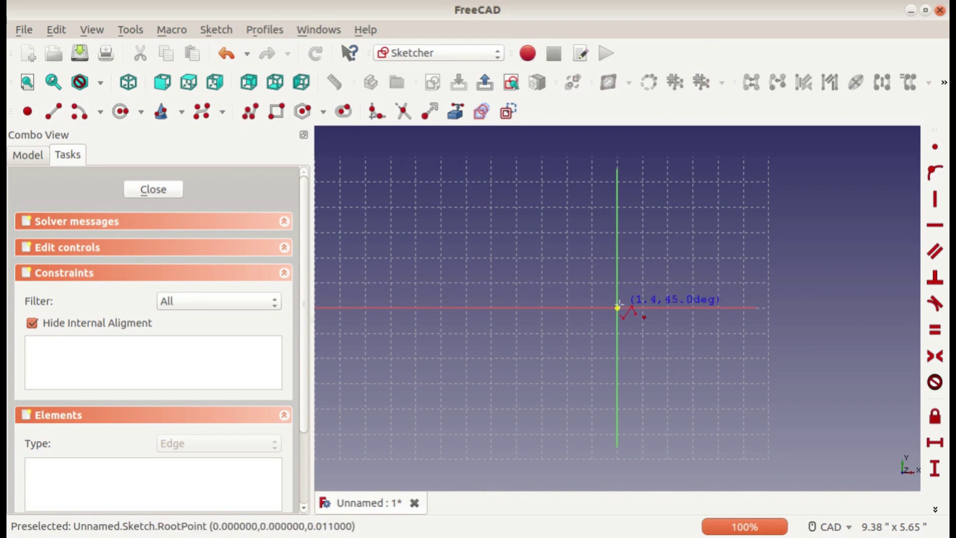
pyautogui.click(714, 307)
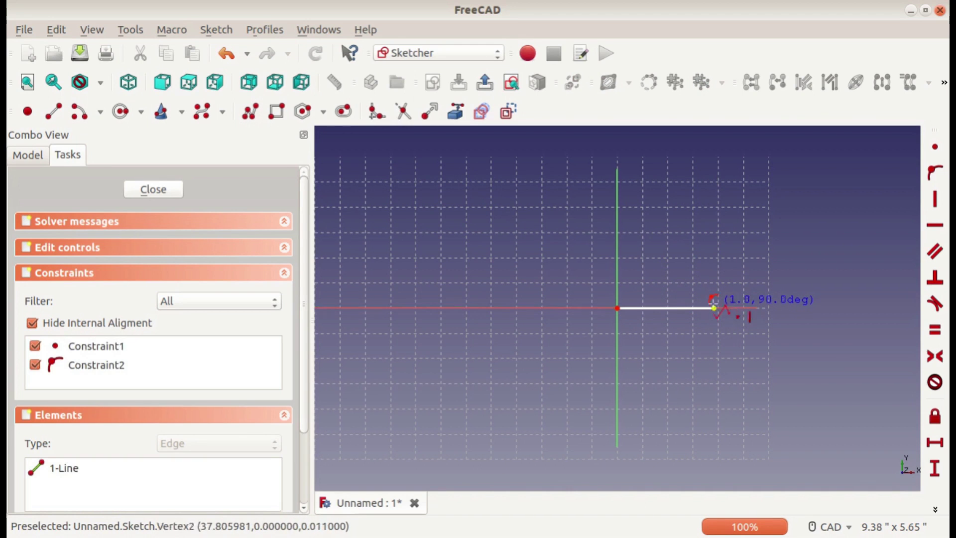
pyautogui.click(713, 229)
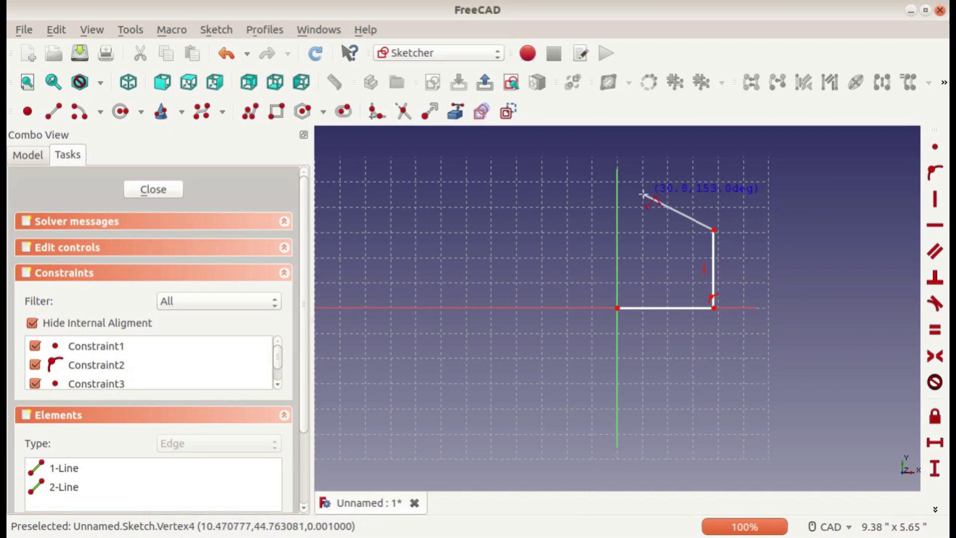
pyautogui.click(618, 232)
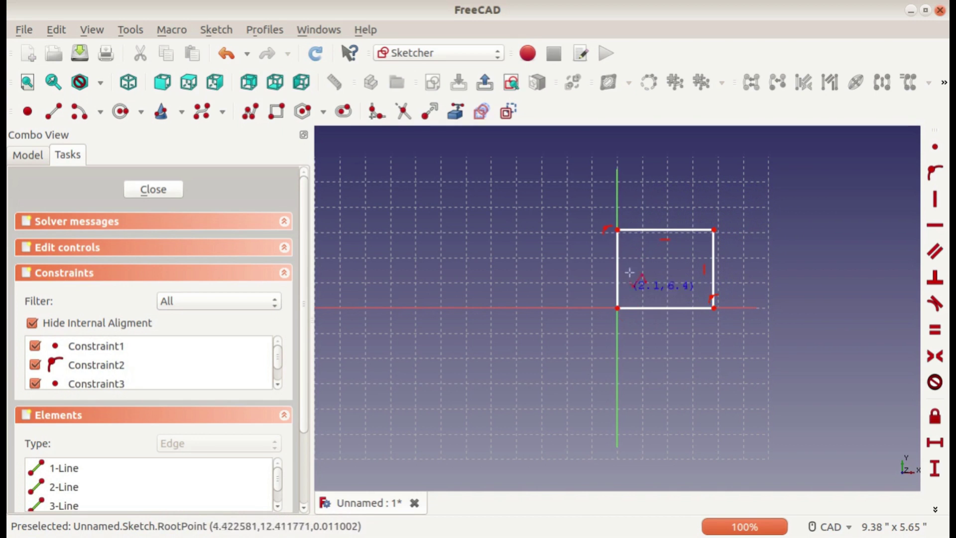
pyautogui.click(629, 272)
pyautogui.click(649, 231)
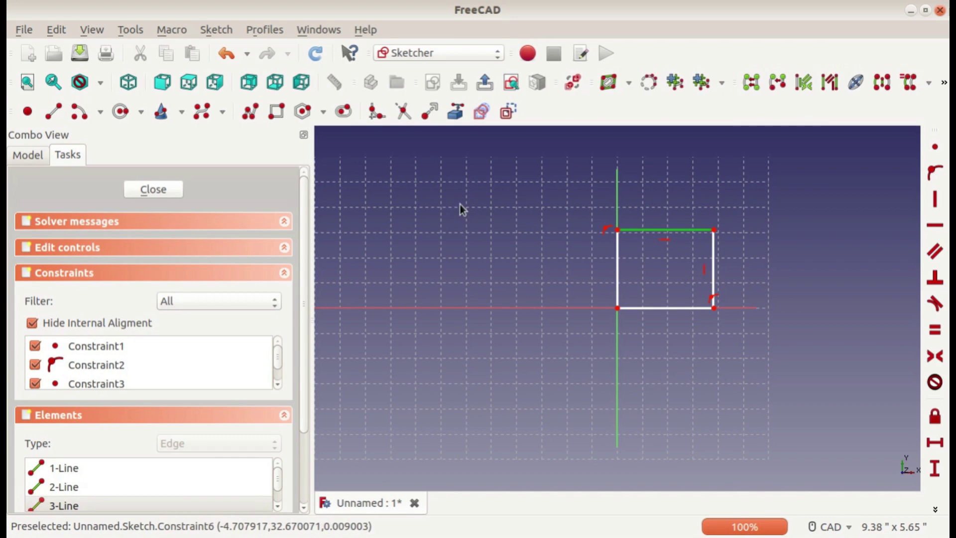
pyautogui.press('Delete')
# - Add an end-points-and-rim-point arc spanning the two top corners
pyautogui.click(100, 111)
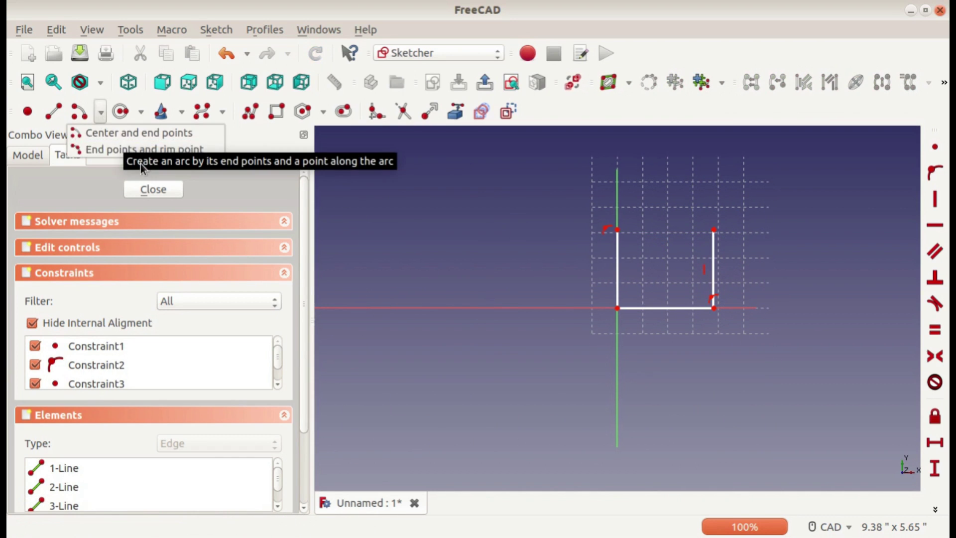
pyautogui.click(131, 147)
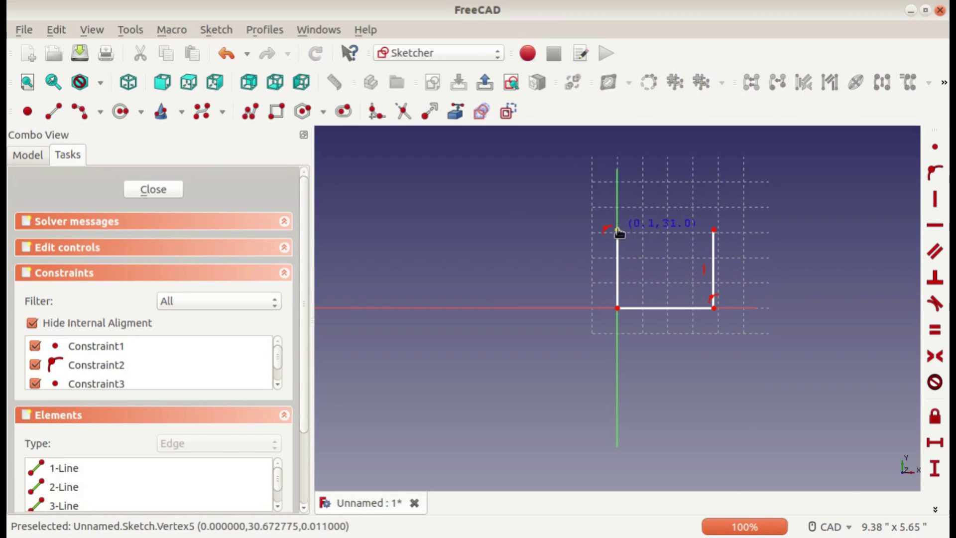
pyautogui.click(618, 230)
pyautogui.click(716, 231)
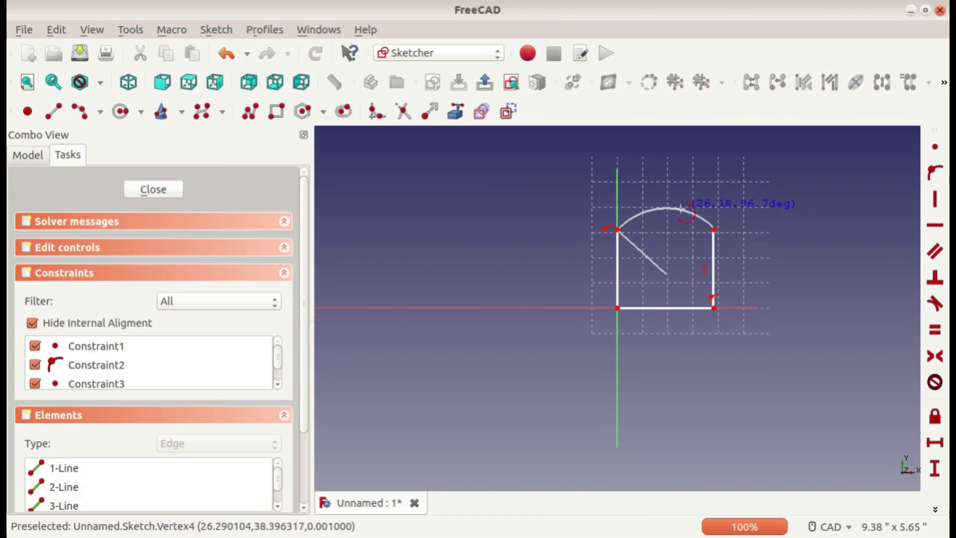
pyautogui.click(669, 202)
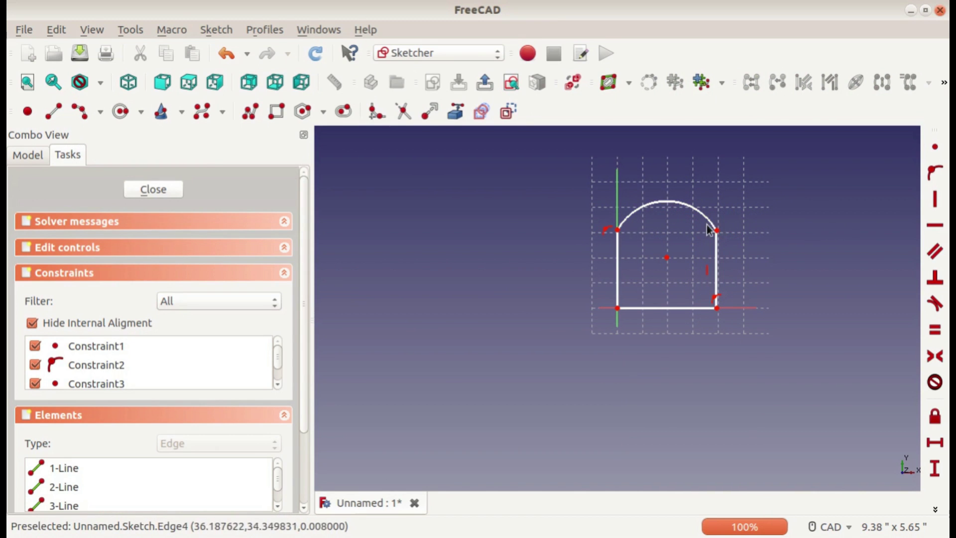
# - Drag the arc endpoints, arc centre and bottom-right corner until a bigger arch tops a shorter right side
pyautogui.moveTo(716, 232); pyautogui.dragTo(735, 211)
pyautogui.moveTo(680, 252); pyautogui.dragTo(636, 279)
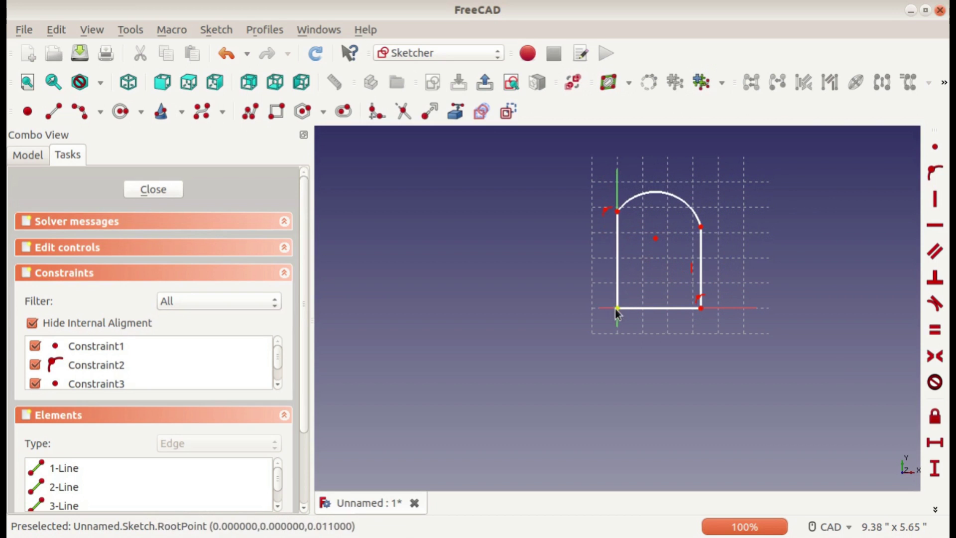
pyautogui.moveTo(701, 309); pyautogui.dragTo(743, 303)
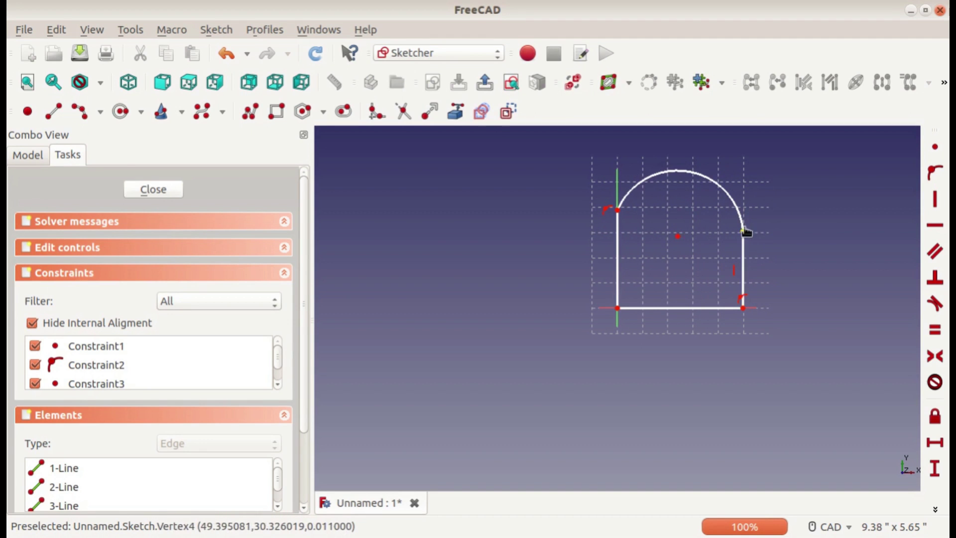
pyautogui.moveTo(745, 231)
pyautogui.mouseDown()
pyautogui.moveTo(742, 288)
pyautogui.moveTo(728, 234)
pyautogui.mouseUp()
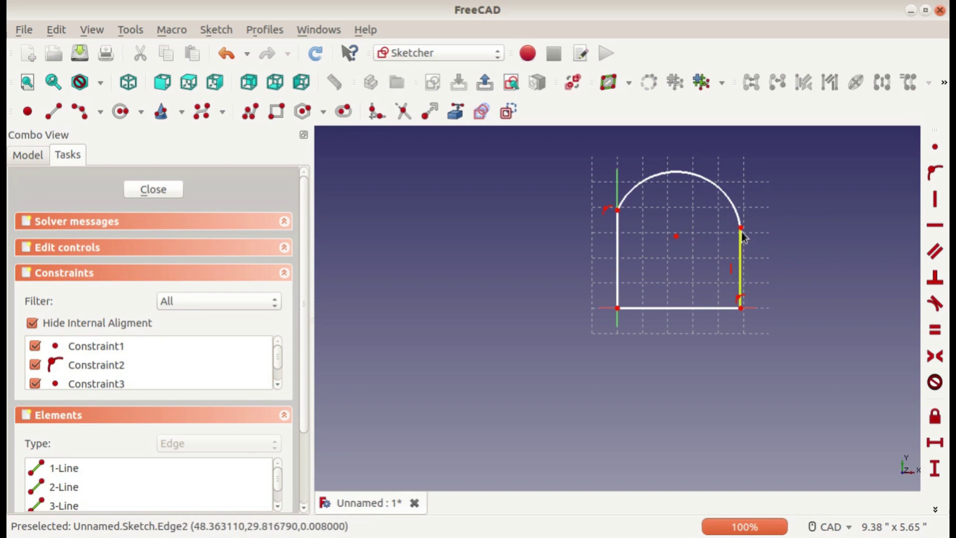
pyautogui.moveTo(742, 231); pyautogui.dragTo(713, 248)
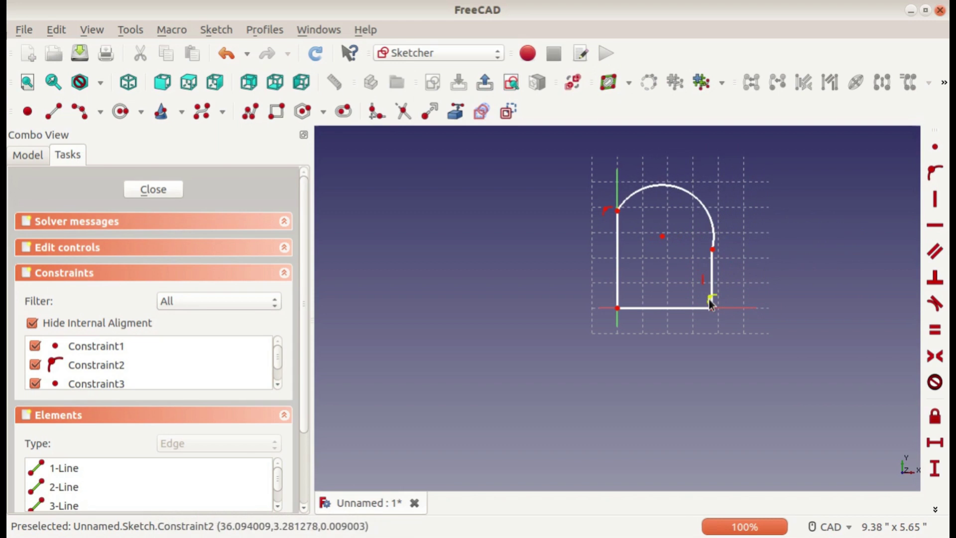
pyautogui.moveTo(712, 306); pyautogui.dragTo(742, 306)
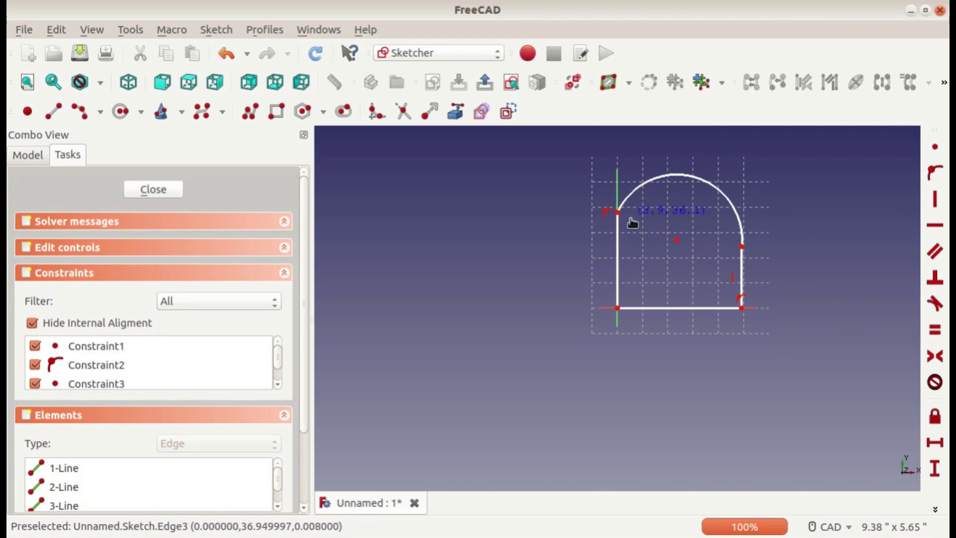
pyautogui.moveTo(633, 223)
pyautogui.mouseDown()
pyautogui.moveTo(613, 240)
pyautogui.moveTo(625, 260)
pyautogui.moveTo(619, 209)
pyautogui.moveTo(619, 303)
pyautogui.moveTo(626, 219)
pyautogui.mouseUp()
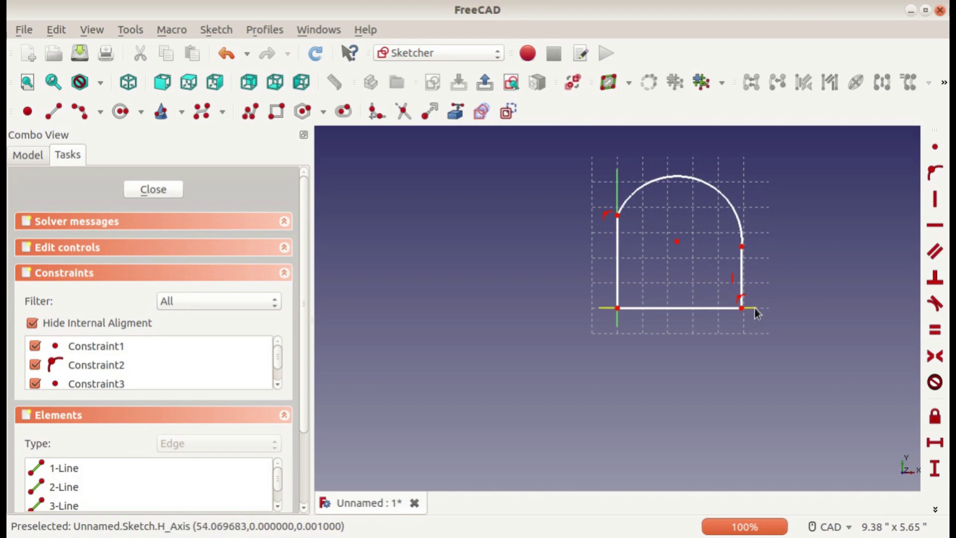
pyautogui.moveTo(746, 311); pyautogui.dragTo(702, 310)
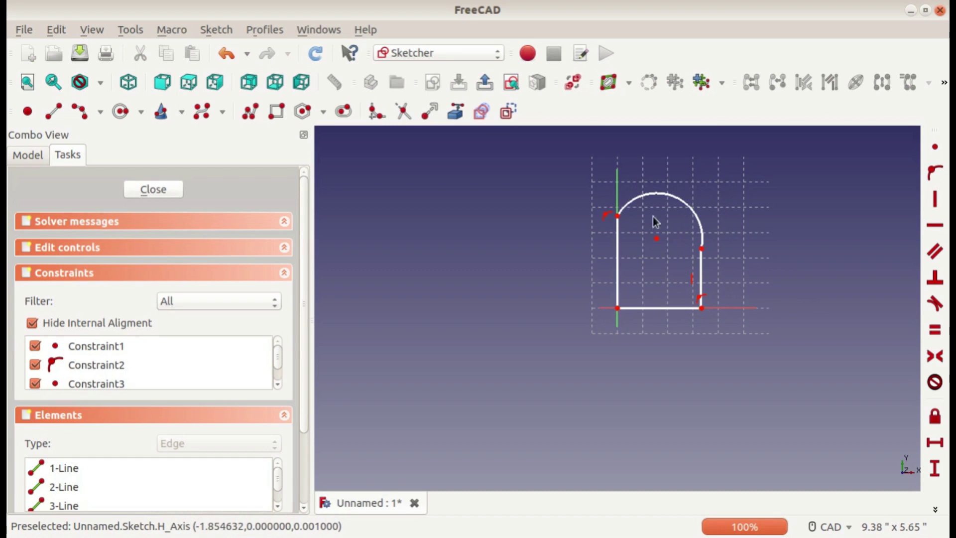
pyautogui.moveTo(657, 238); pyautogui.dragTo(677, 227)
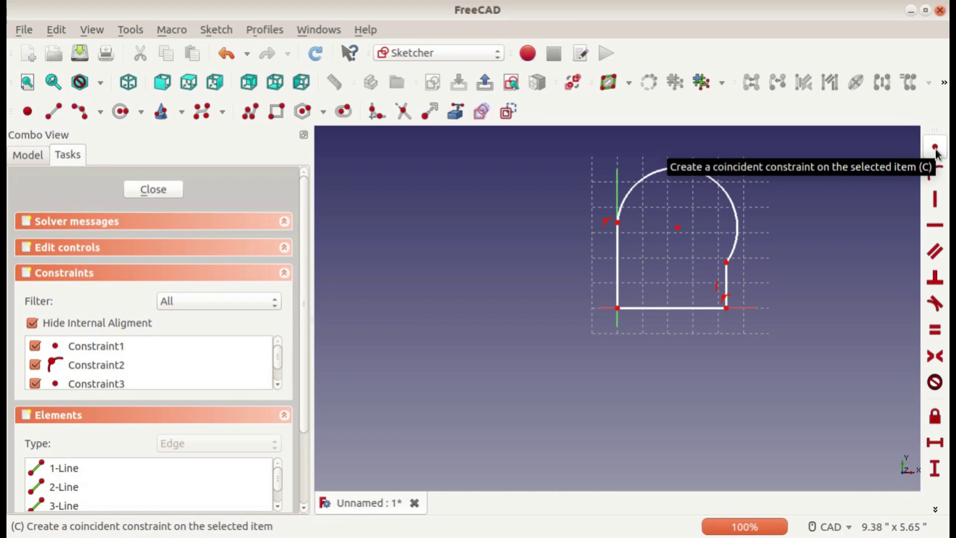
# - Draw a trial line beside the arch, test a coincident constraint and drags, then delete the diagonal line
pyautogui.click(56, 112)
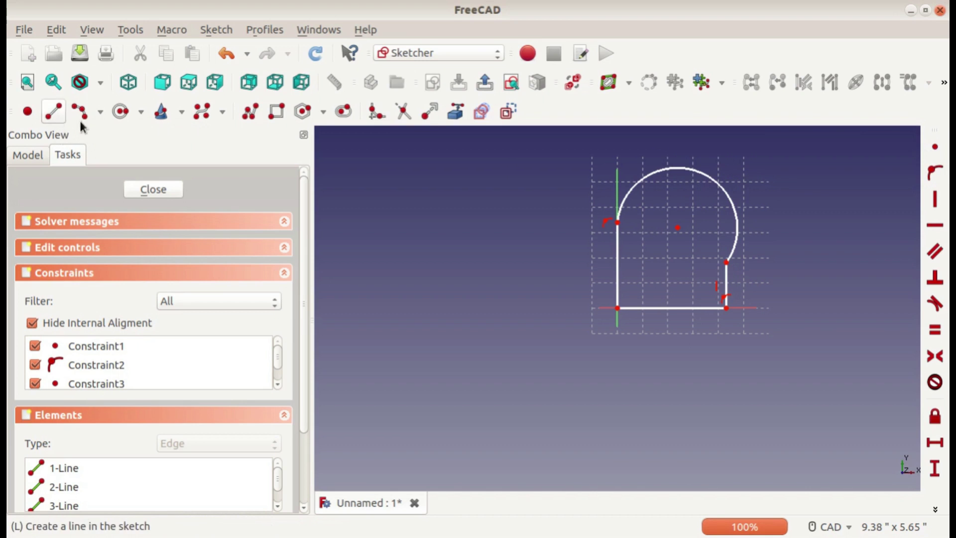
pyautogui.click(771, 188)
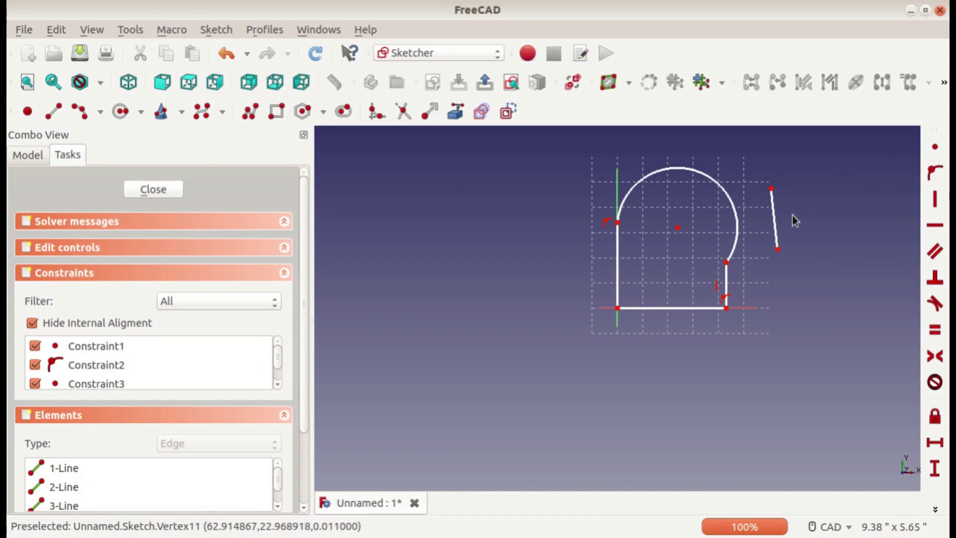
pyautogui.click(935, 147)
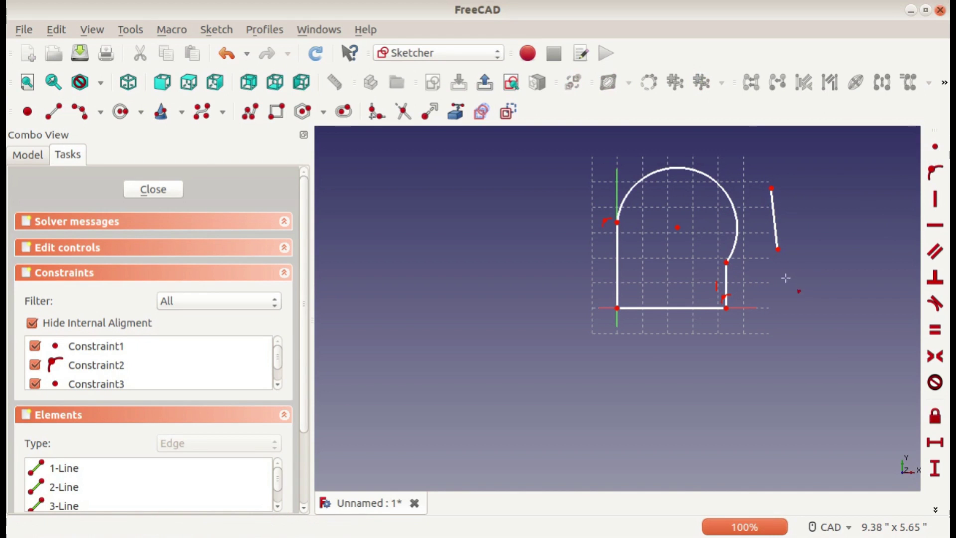
pyautogui.click(778, 249)
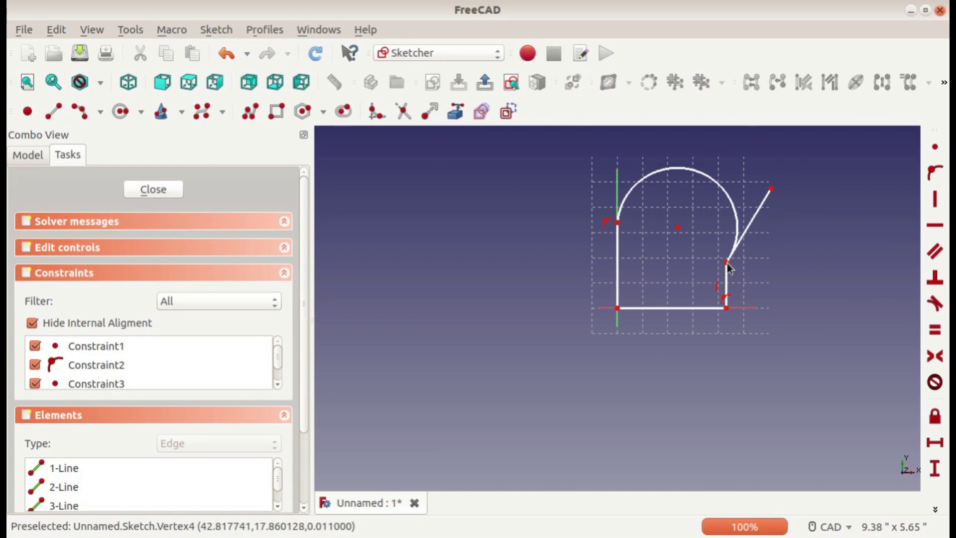
pyautogui.moveTo(772, 187); pyautogui.dragTo(841, 332)
pyautogui.moveTo(728, 263); pyautogui.dragTo(717, 213)
pyautogui.click(741, 234)
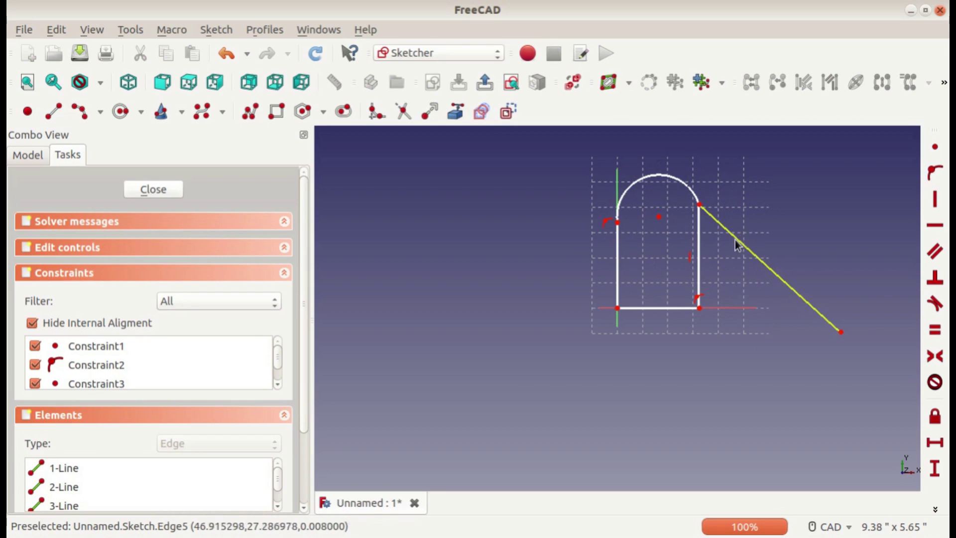
pyautogui.press('Delete')
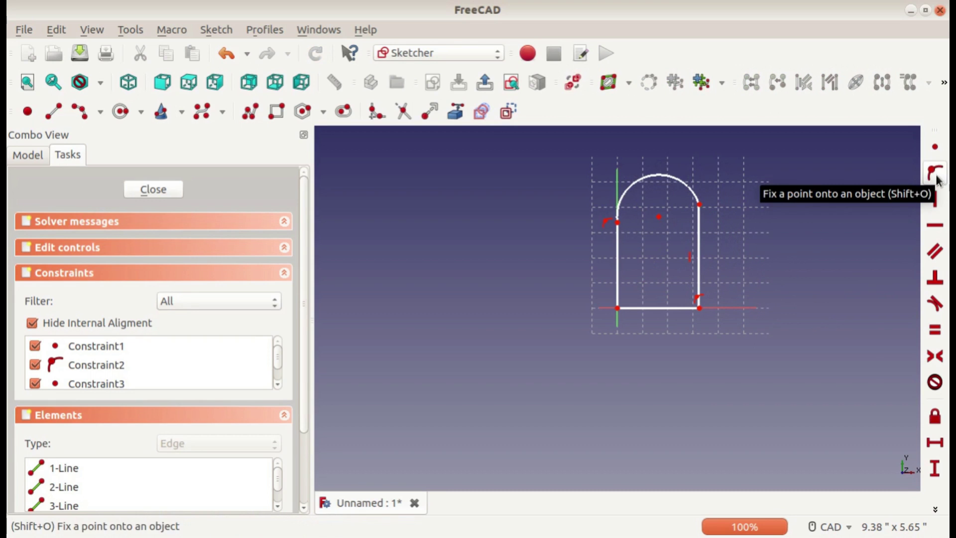
# - Draw a short diagonal line right of the arch and fix its end onto the right edge with Point on Object
pyautogui.click(51, 117)
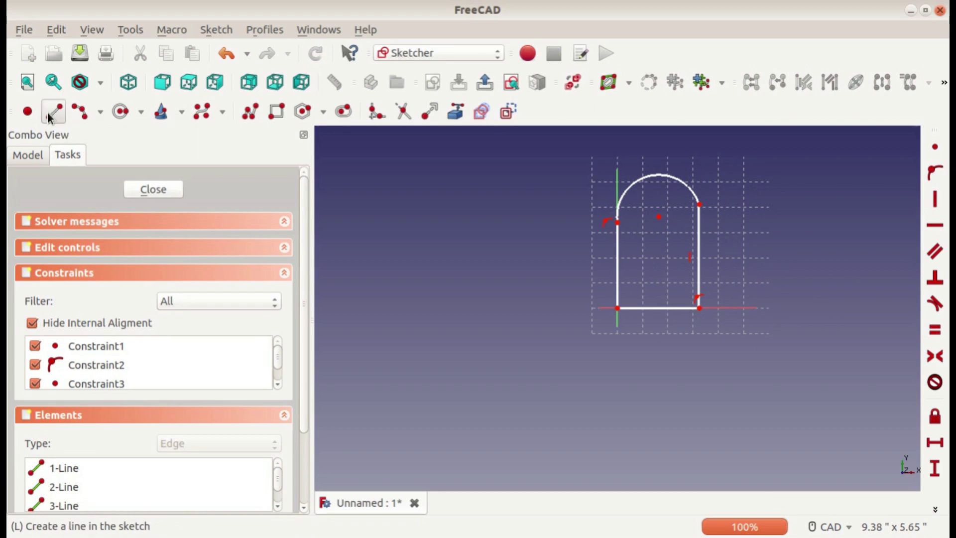
pyautogui.click(759, 269)
pyautogui.click(812, 227)
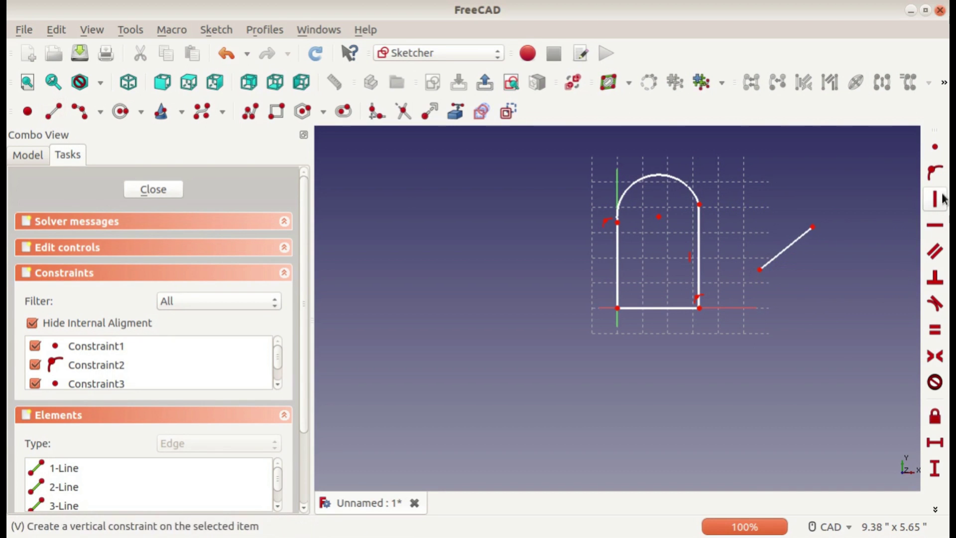
pyautogui.click(934, 172)
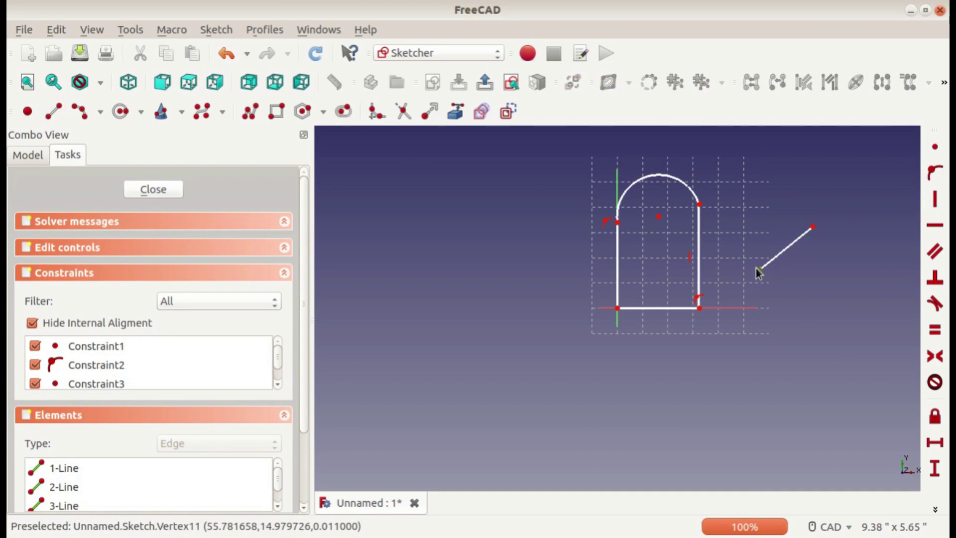
pyautogui.click(700, 251)
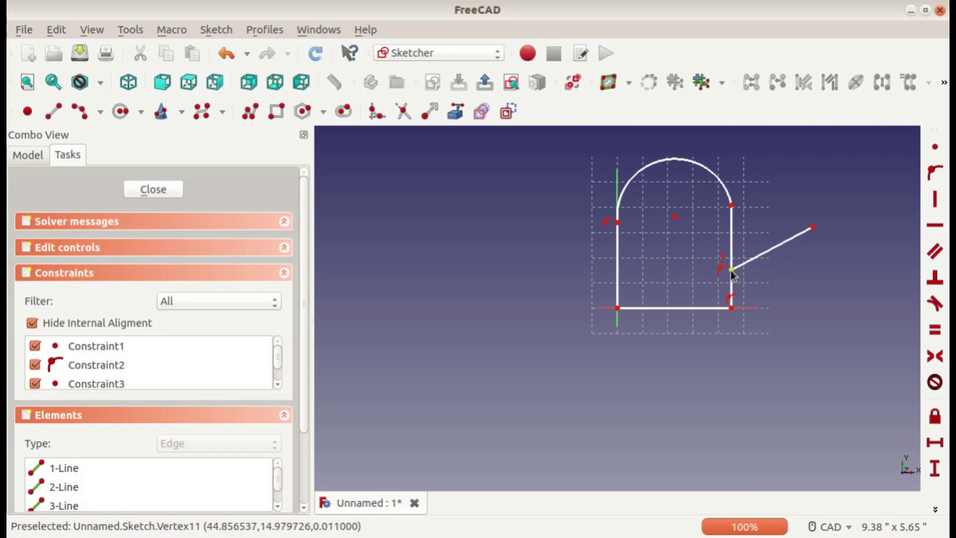
# - Undo and redo the point-on-edge attachment, then slide the line's end along the outline
pyautogui.hotkey('ctrl', 'z')
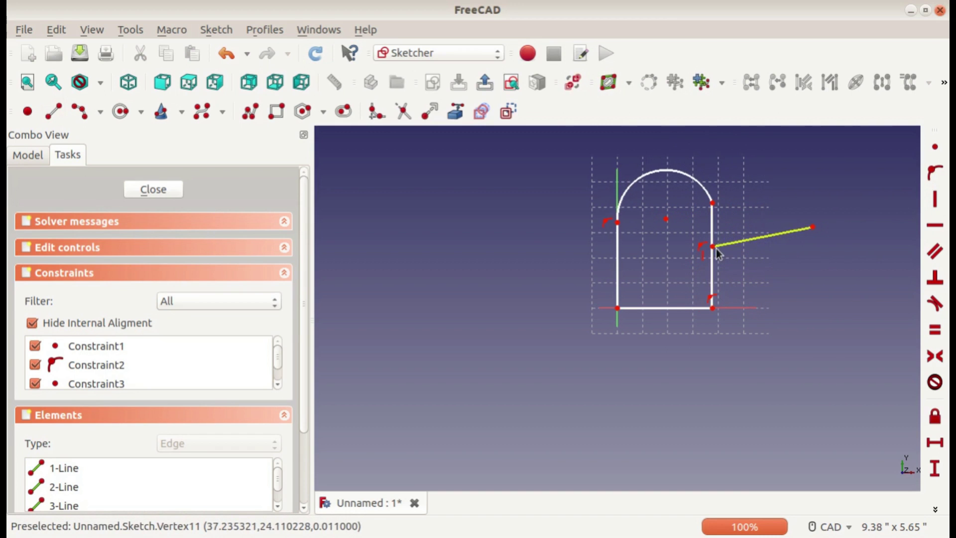
pyautogui.hotkey('ctrl', 'z')
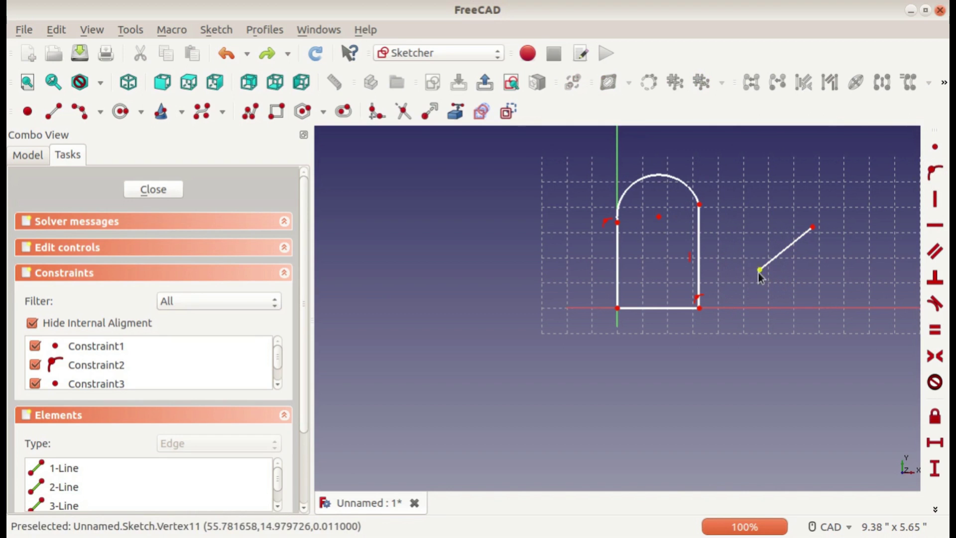
pyautogui.hotkey('ctrl', 'y')
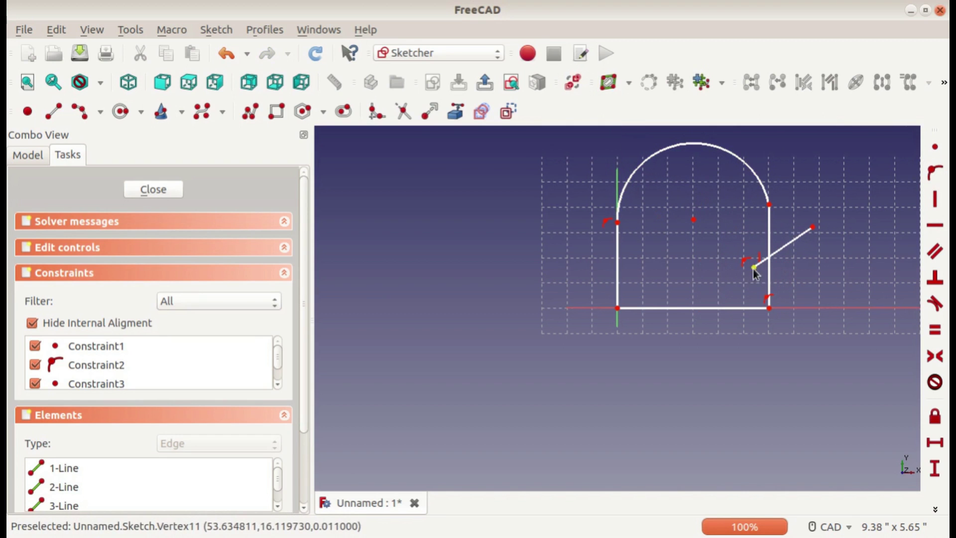
pyautogui.moveTo(752, 268)
pyautogui.mouseDown()
pyautogui.moveTo(774, 230)
pyautogui.moveTo(704, 156)
pyautogui.moveTo(650, 196)
pyautogui.moveTo(785, 188)
pyautogui.moveTo(778, 157)
pyautogui.moveTo(784, 192)
pyautogui.moveTo(772, 234)
pyautogui.moveTo(703, 293)
pyautogui.moveTo(714, 294)
pyautogui.mouseUp()
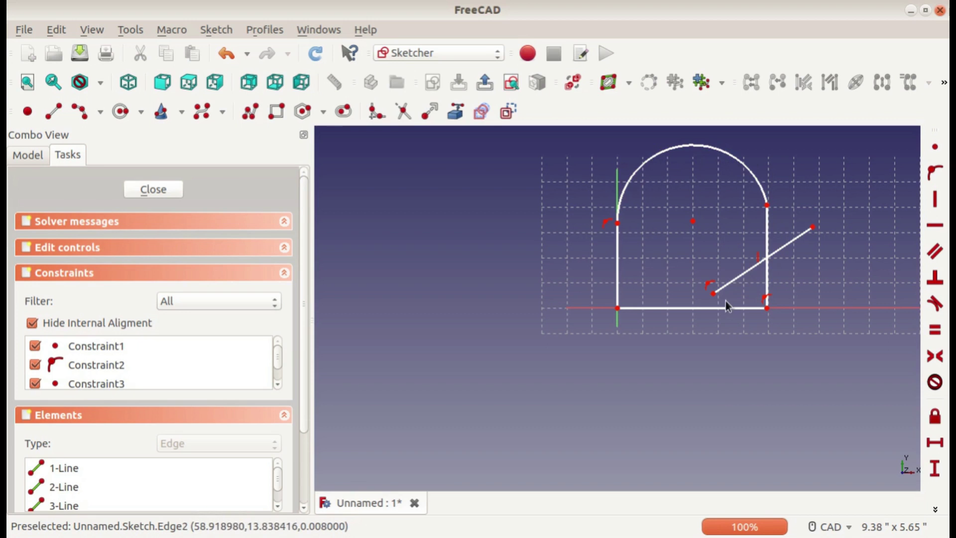
pyautogui.moveTo(718, 298)
pyautogui.mouseDown()
pyautogui.moveTo(759, 255)
pyautogui.moveTo(675, 302)
pyautogui.moveTo(636, 246)
pyautogui.moveTo(726, 269)
pyautogui.moveTo(753, 229)
pyautogui.moveTo(753, 166)
pyautogui.moveTo(751, 231)
pyautogui.moveTo(715, 292)
pyautogui.moveTo(631, 272)
pyautogui.mouseUp()
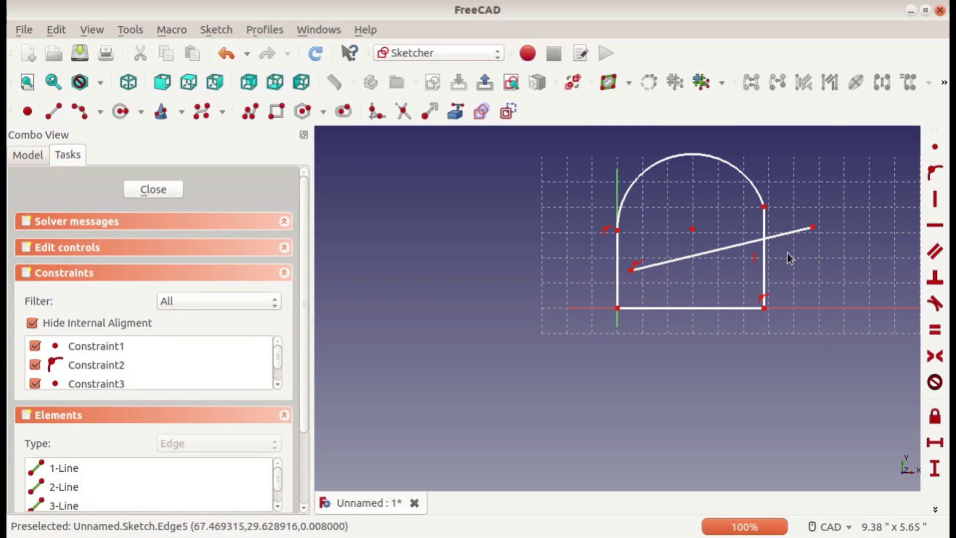
# - Delete the diagonal test line and drag the right edge outward to widen the arch
pyautogui.click(780, 233)
pyautogui.press('Delete')
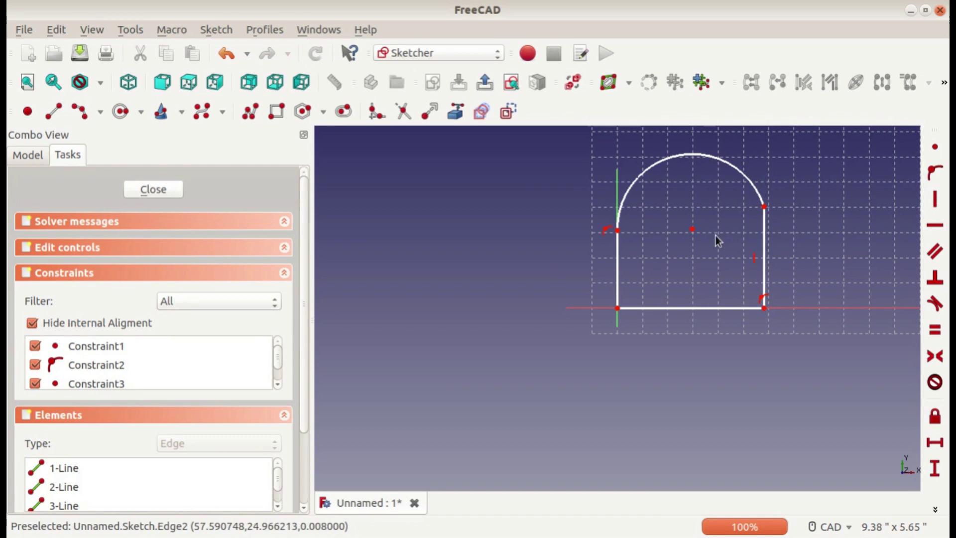
pyautogui.moveTo(760, 206)
pyautogui.mouseDown()
pyautogui.moveTo(794, 241)
pyautogui.moveTo(792, 210)
pyautogui.mouseUp()
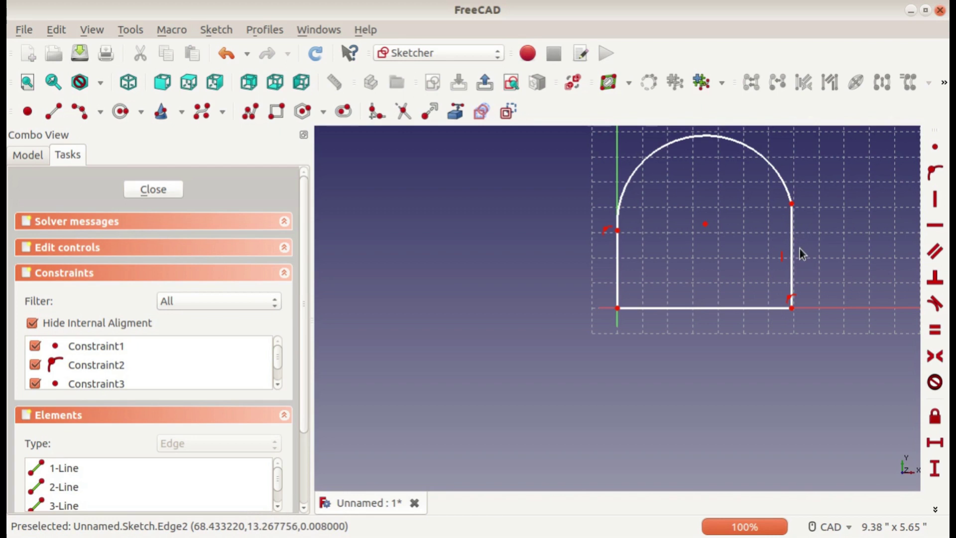
# - Make the arc's right endpoint horizontal with its centre, test dragging it, then undo the constraint
pyautogui.click(705, 225)
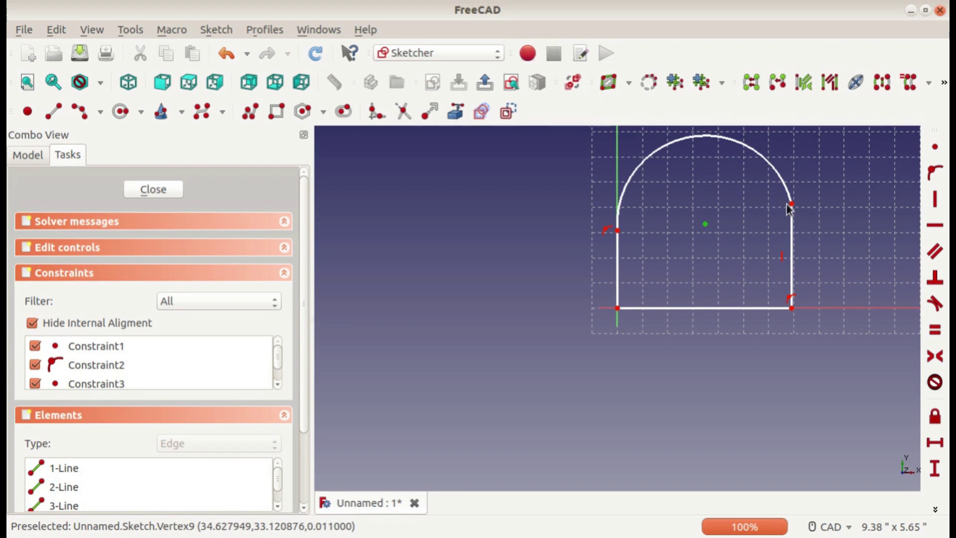
pyautogui.click(792, 204)
pyautogui.click(935, 225)
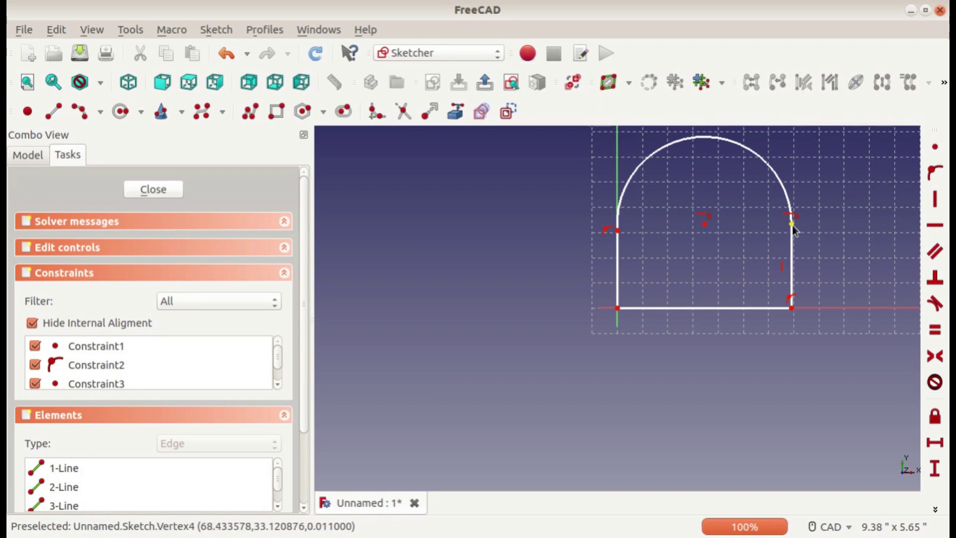
pyautogui.moveTo(792, 225)
pyautogui.mouseDown()
pyautogui.moveTo(834, 270)
pyautogui.moveTo(809, 221)
pyautogui.mouseUp()
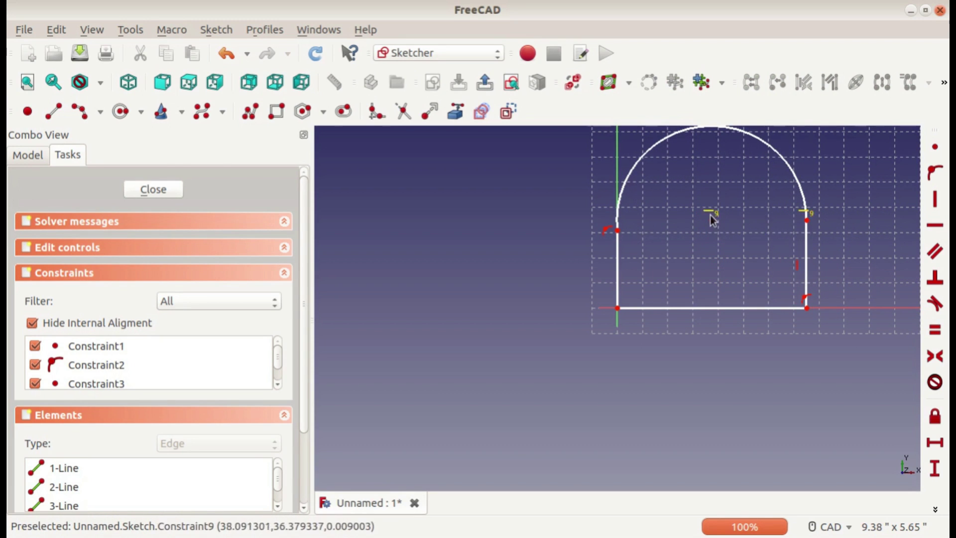
pyautogui.moveTo(810, 220)
pyautogui.mouseDown()
pyautogui.moveTo(823, 311)
pyautogui.moveTo(812, 229)
pyautogui.moveTo(774, 239)
pyautogui.moveTo(807, 213)
pyautogui.mouseUp()
pyautogui.hotkey('ctrl', 'z')
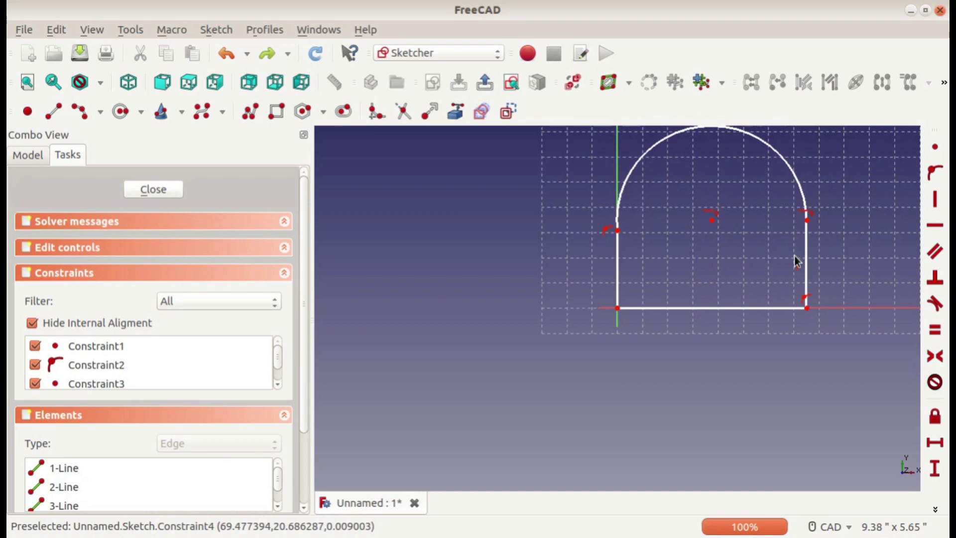
pyautogui.hotkey('ctrl', 'z')
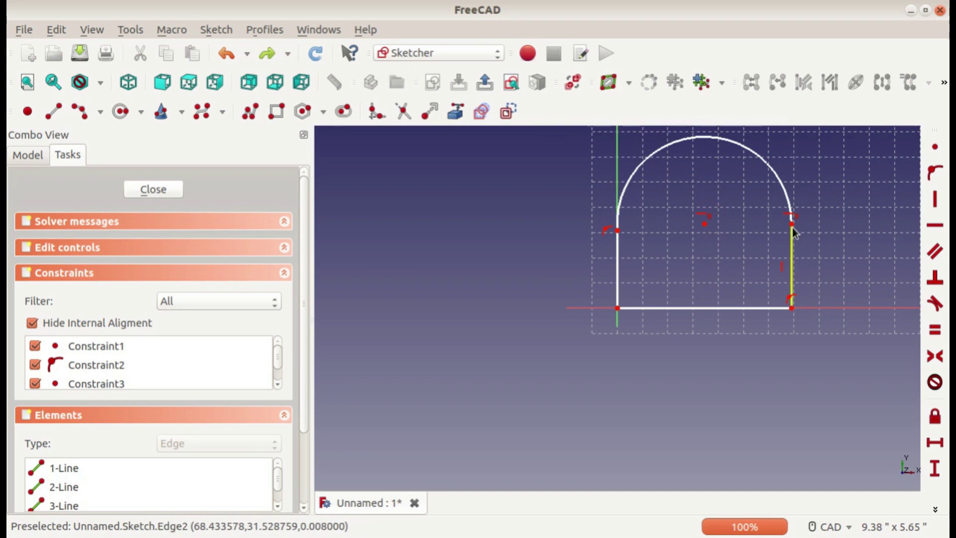
pyautogui.hotkey('ctrl', 'z')
pyautogui.moveTo(792, 206)
pyautogui.mouseDown()
pyautogui.moveTo(805, 214)
pyautogui.moveTo(770, 288)
pyautogui.moveTo(809, 212)
pyautogui.mouseUp()
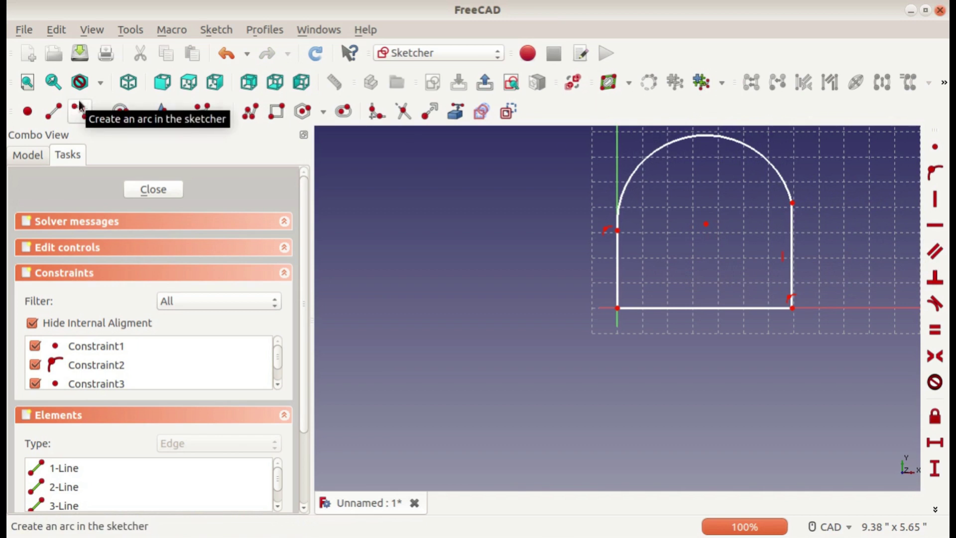
# - Draw two separate straight lines to the left of the arch
pyautogui.click(55, 112)
pyautogui.click(514, 213)
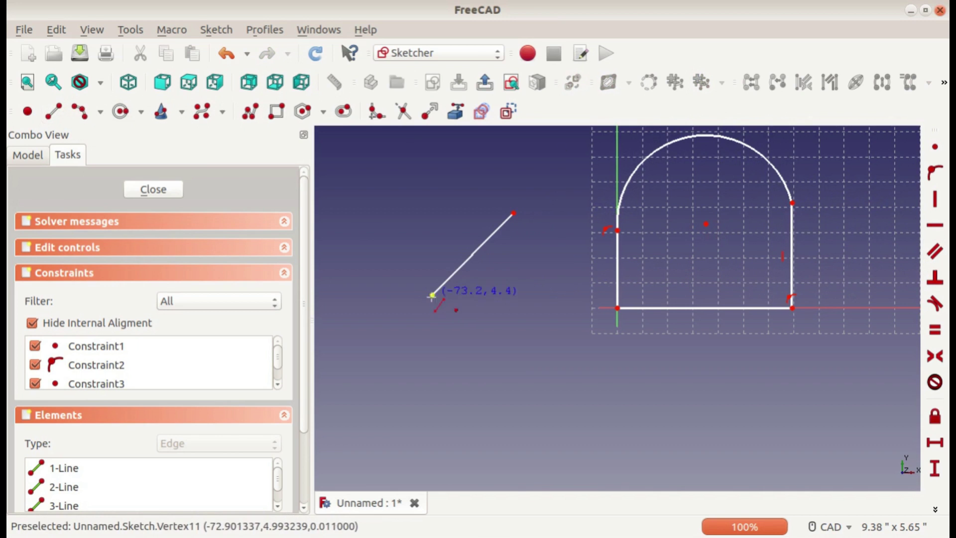
pyautogui.click(432, 295)
pyautogui.click(468, 320)
pyautogui.click(545, 252)
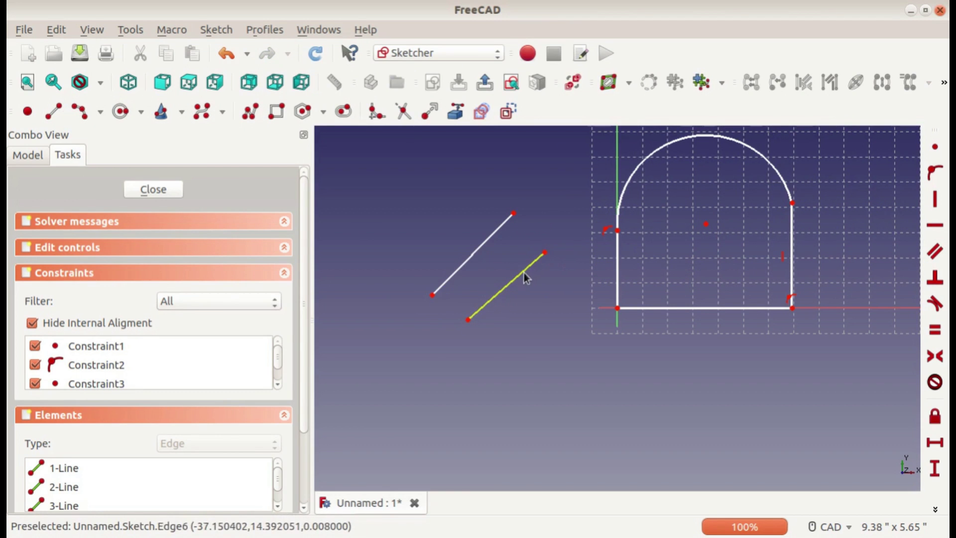
pyautogui.rightClick(524, 273)
# - Make the two lines parallel, drag one end to confirm they move together, then delete the parallel constraint
pyautogui.click(486, 233)
pyautogui.press('Escape')
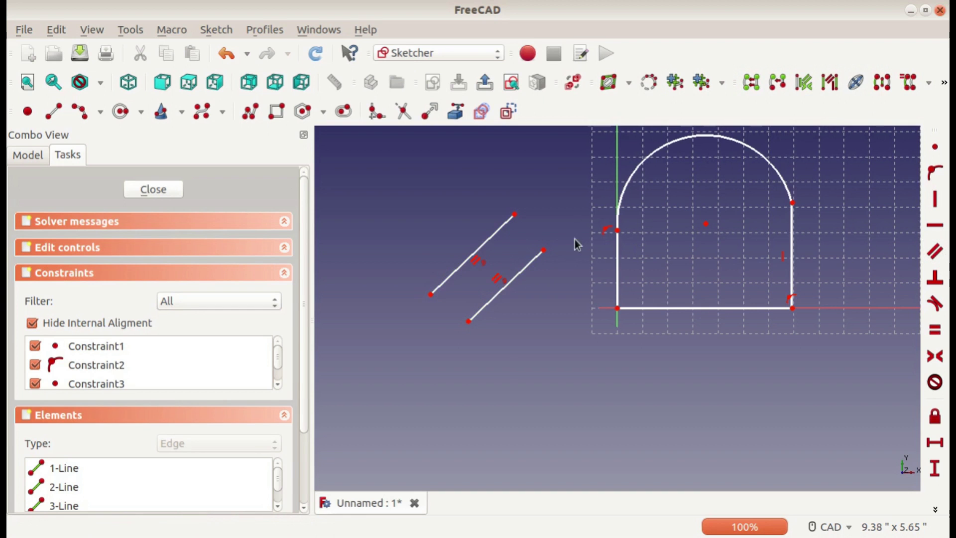
pyautogui.press('Escape')
pyautogui.doubleClick(49, 219)
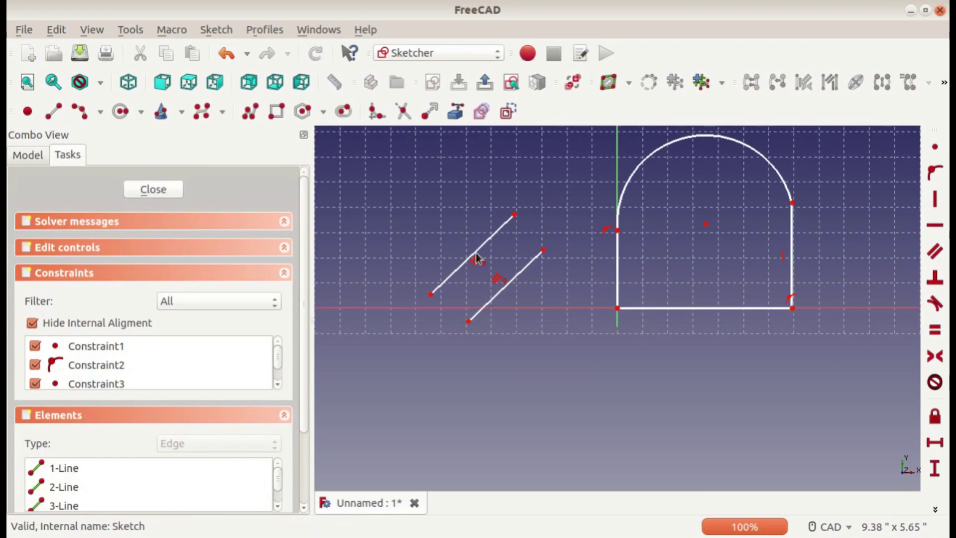
pyautogui.moveTo(546, 253); pyautogui.dragTo(602, 323)
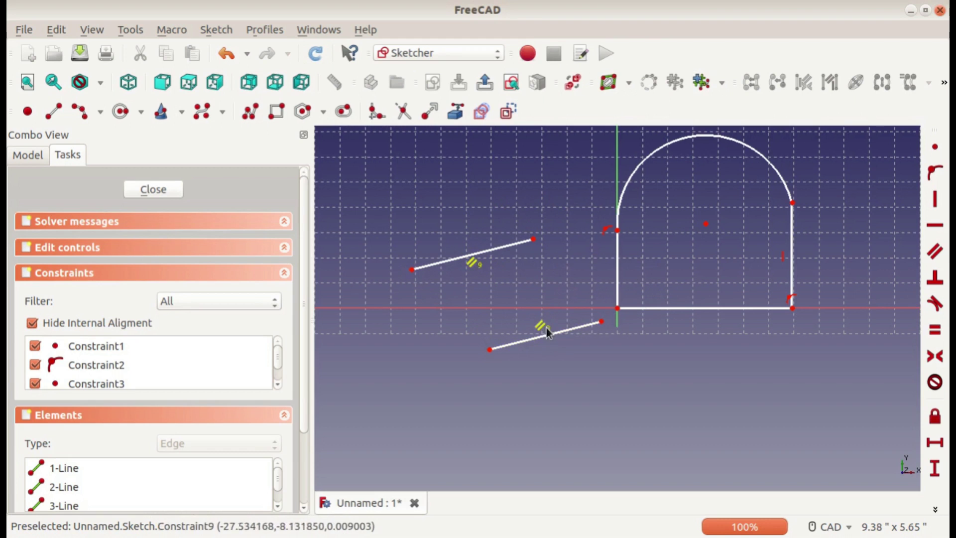
pyautogui.click(542, 326)
pyautogui.press('Delete')
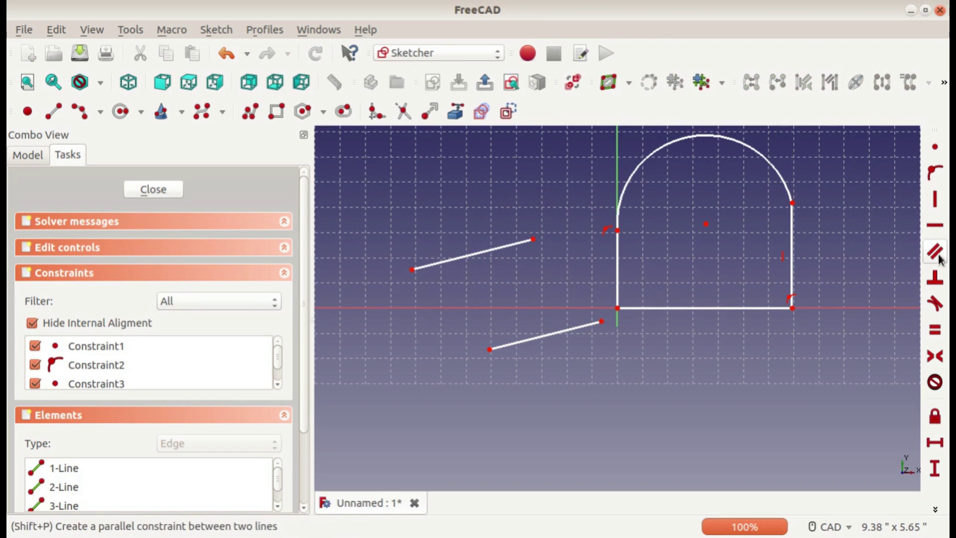
# - Make the two loose lines perpendicular, drag and shorten the lower line, then delete the perpendicular constraint
pyautogui.click(935, 280)
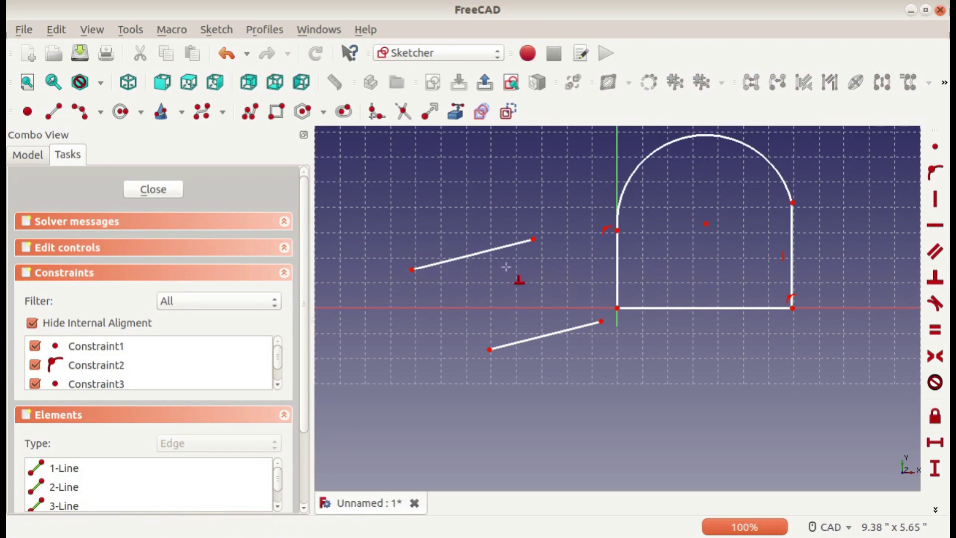
pyautogui.click(484, 255)
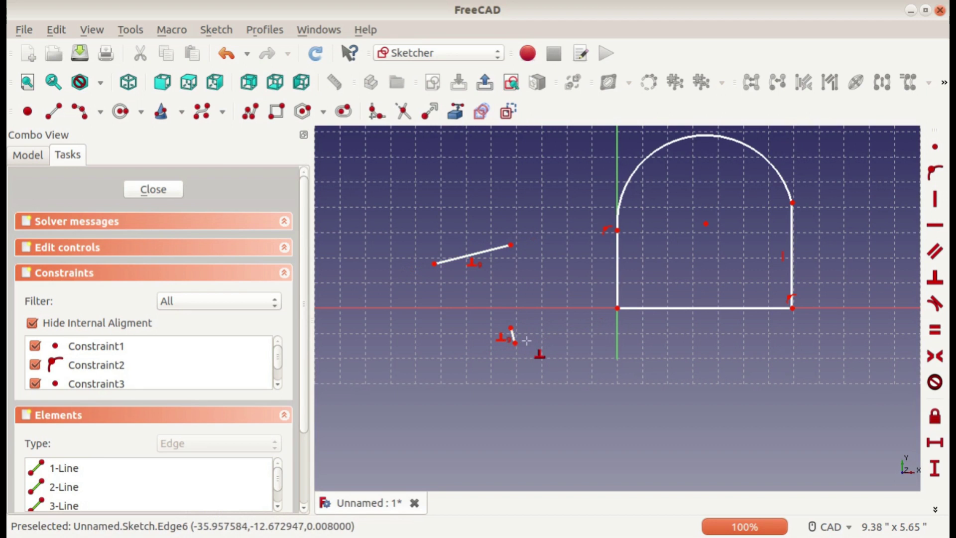
pyautogui.moveTo(514, 329); pyautogui.dragTo(379, 269)
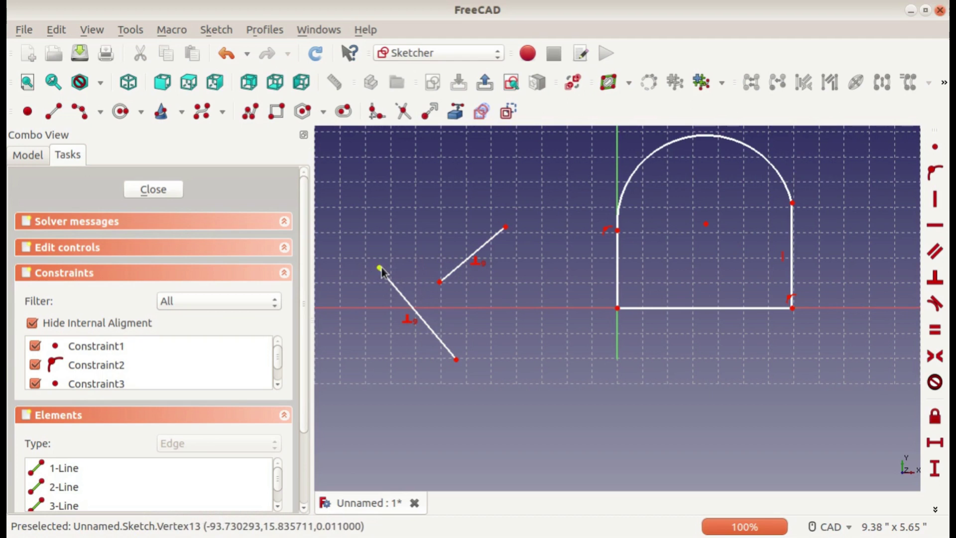
pyautogui.moveTo(380, 268); pyautogui.dragTo(419, 320)
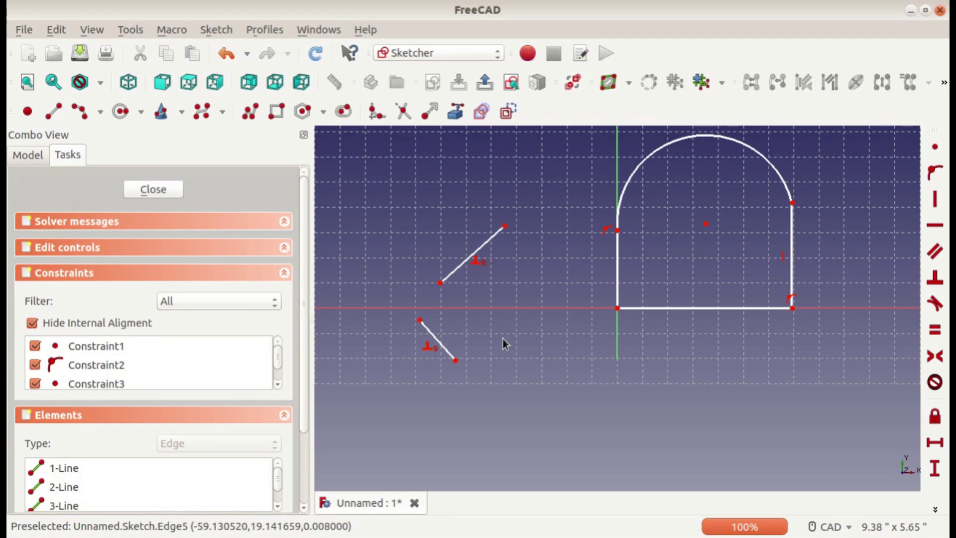
pyautogui.click(427, 345)
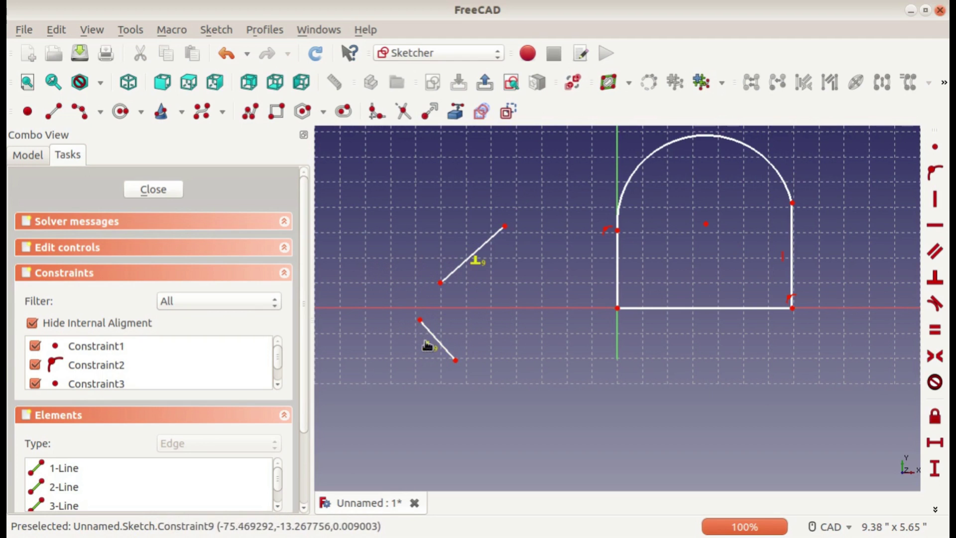
pyautogui.press('Delete')
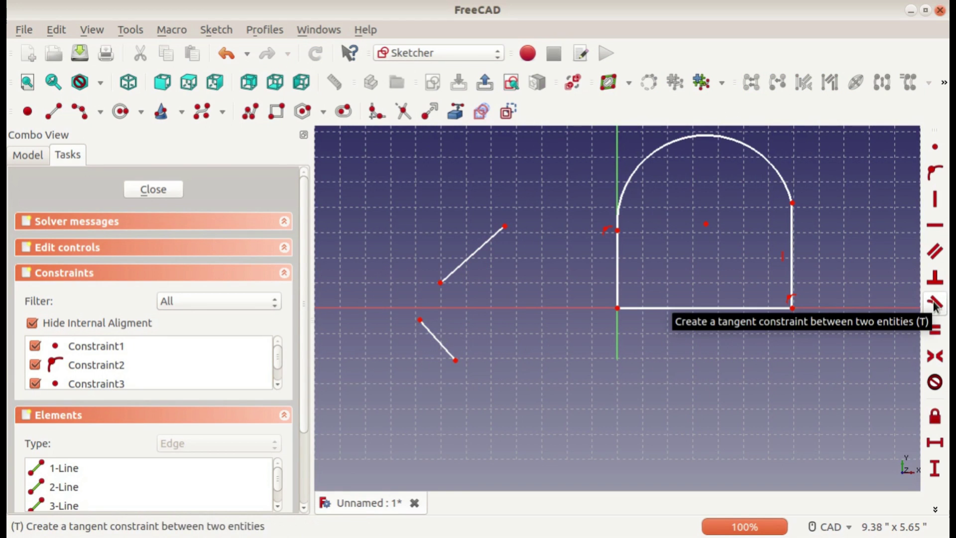
# - Make the upper loose line tangent to the arc, stretch its end to enlarge the arc, then select the line
pyautogui.click(935, 302)
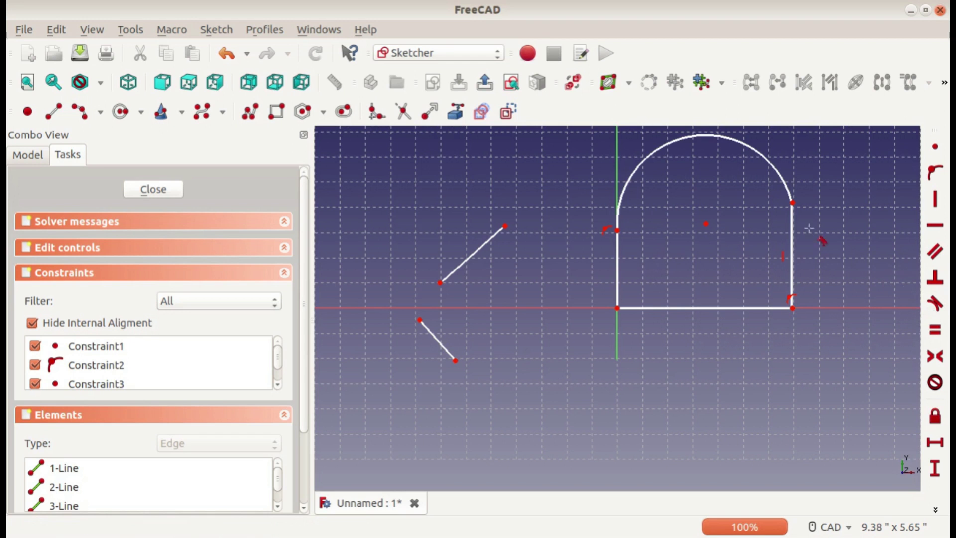
pyautogui.click(647, 151)
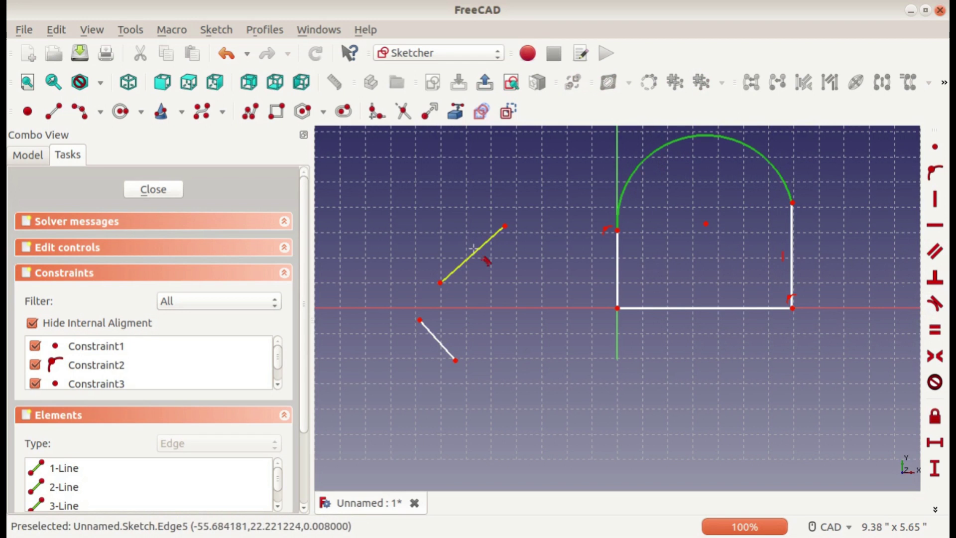
pyautogui.click(477, 254)
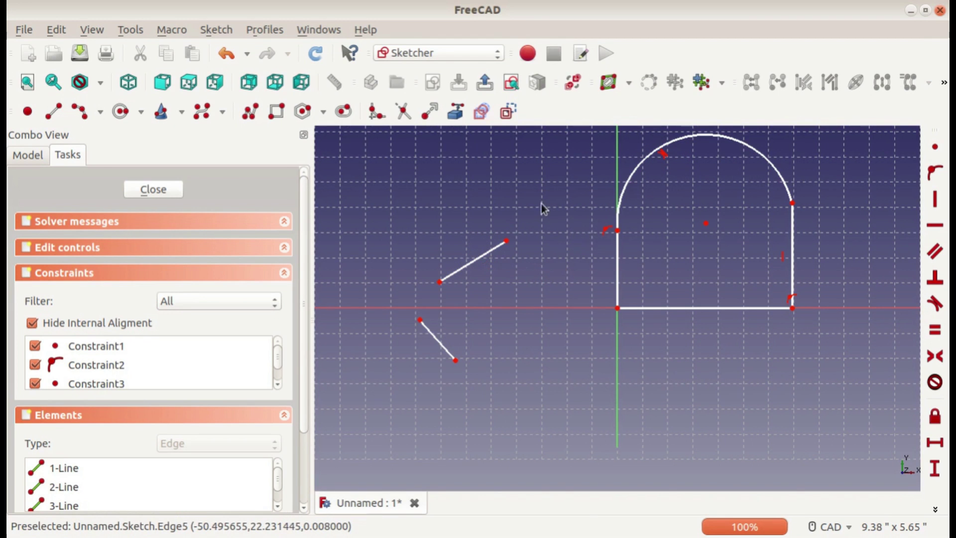
pyautogui.moveTo(541, 205); pyautogui.dragTo(503, 272, button='middle')
pyautogui.moveTo(467, 308)
pyautogui.mouseDown()
pyautogui.moveTo(583, 218)
pyautogui.moveTo(745, 143)
pyautogui.mouseUp()
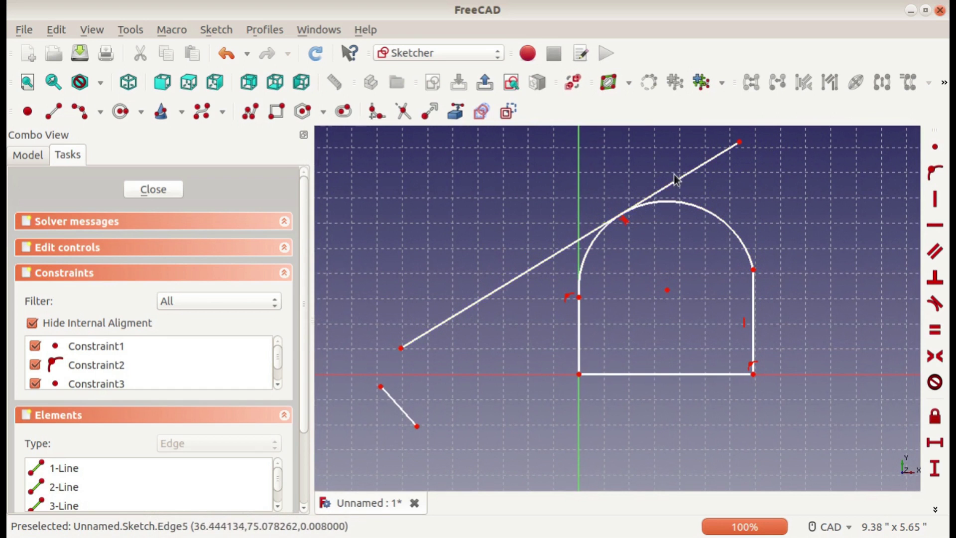
pyautogui.scroll(8, 626, 216)
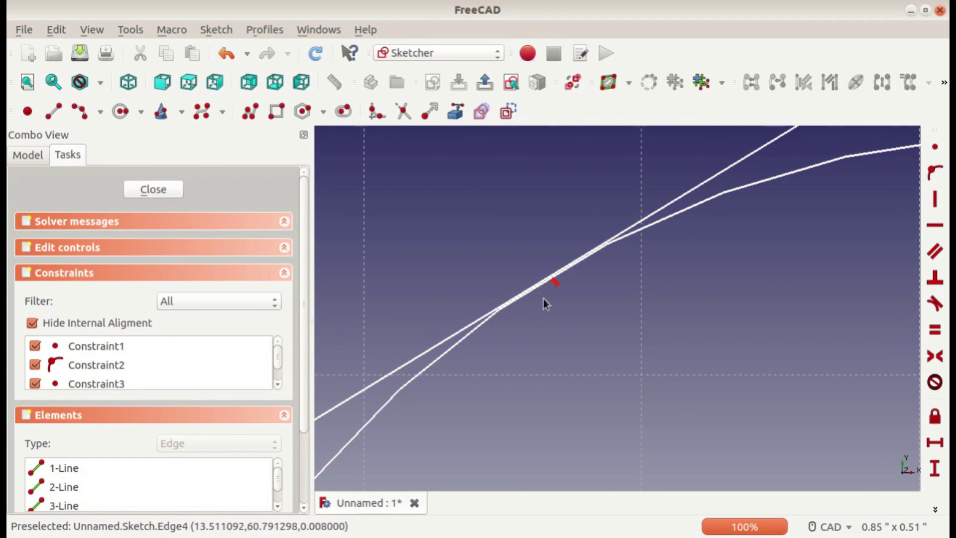
pyautogui.scroll(-10, 600, 247)
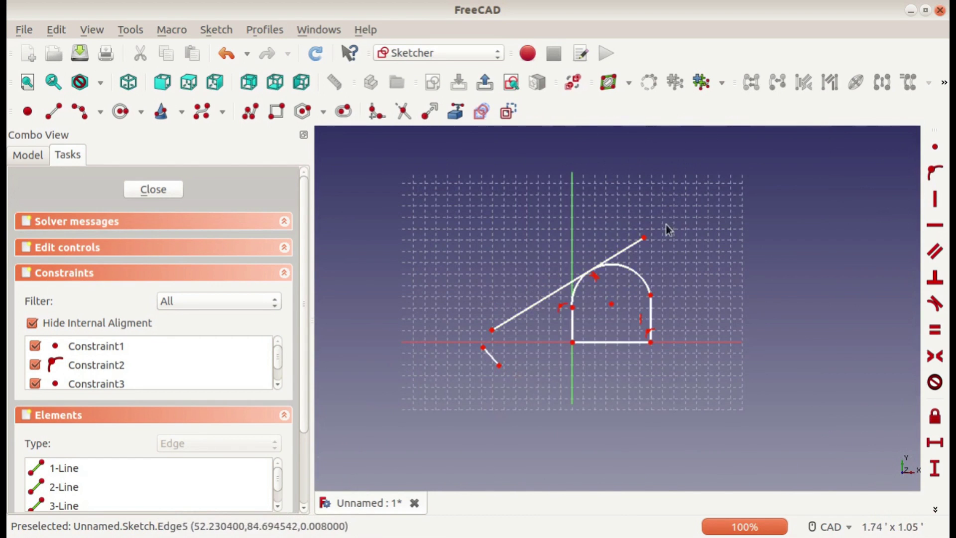
pyautogui.moveTo(644, 238)
pyautogui.mouseDown()
pyautogui.moveTo(682, 258)
pyautogui.moveTo(754, 271)
pyautogui.moveTo(761, 182)
pyautogui.moveTo(498, 118)
pyautogui.moveTo(575, 164)
pyautogui.mouseUp()
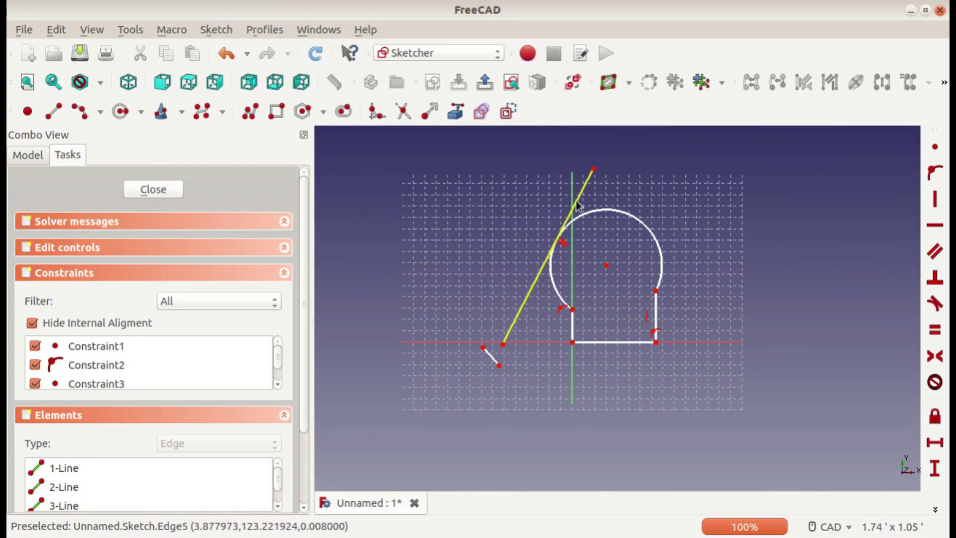
pyautogui.click(581, 196)
# - Delete the long tangent line and the leftover short line
pyautogui.press('Delete')
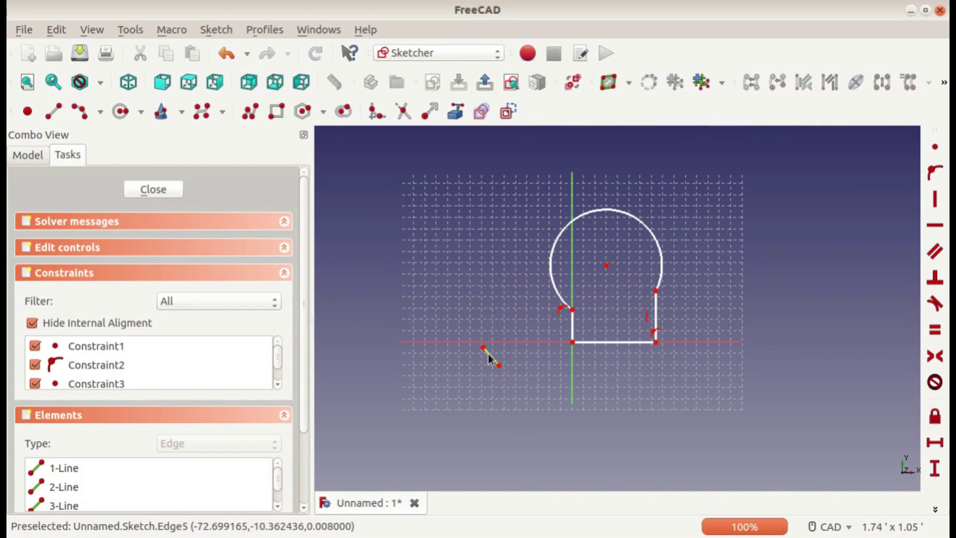
pyautogui.click(498, 366)
pyautogui.press('Delete')
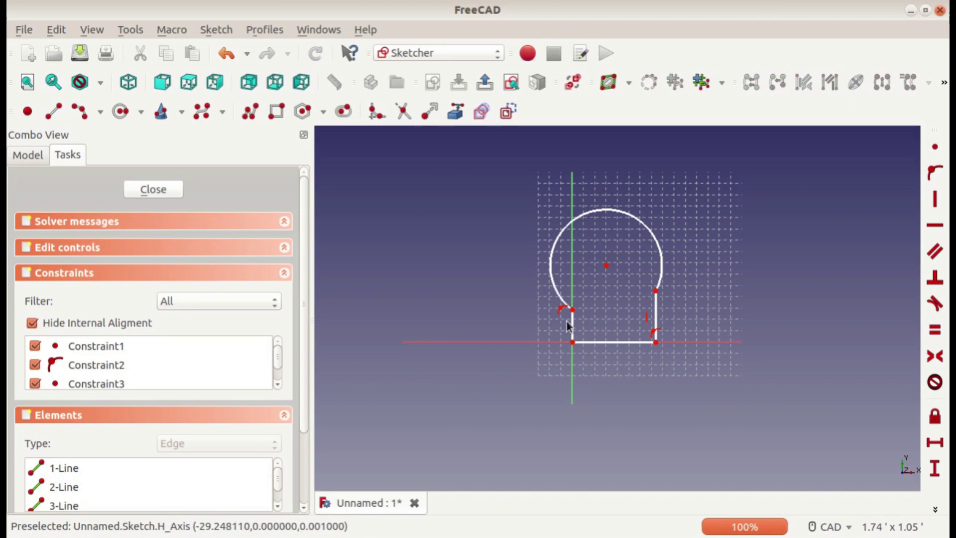
# - Make the arc tangent to the left vertical side and resize the arc
pyautogui.click(572, 329)
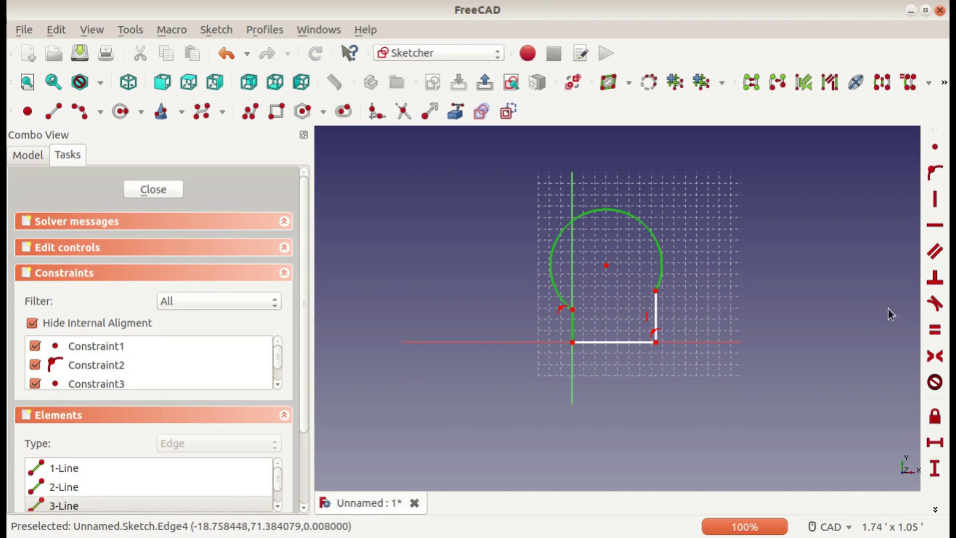
pyautogui.click(935, 304)
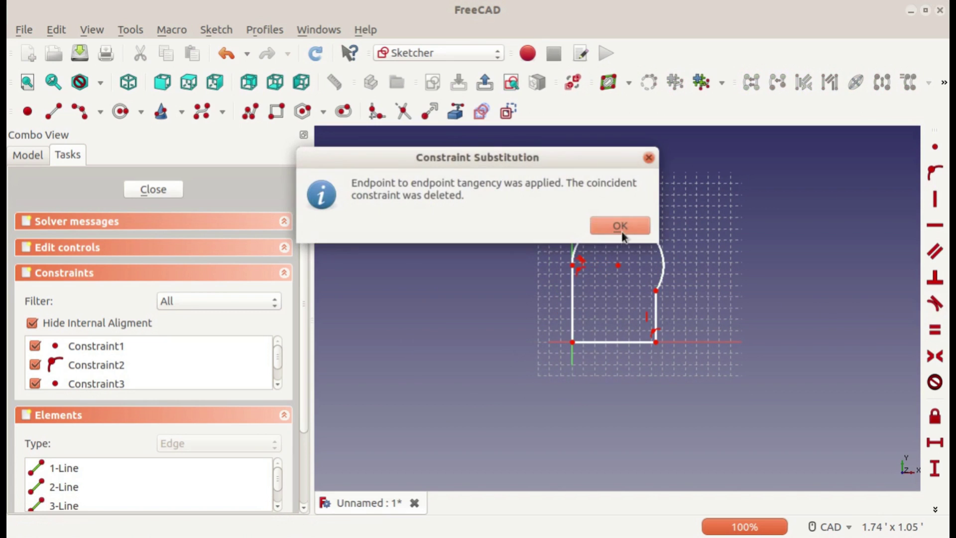
pyautogui.click(622, 230)
pyautogui.moveTo(623, 222)
pyautogui.mouseDown()
pyautogui.moveTo(611, 282)
pyautogui.moveTo(630, 191)
pyautogui.moveTo(631, 208)
pyautogui.mouseUp()
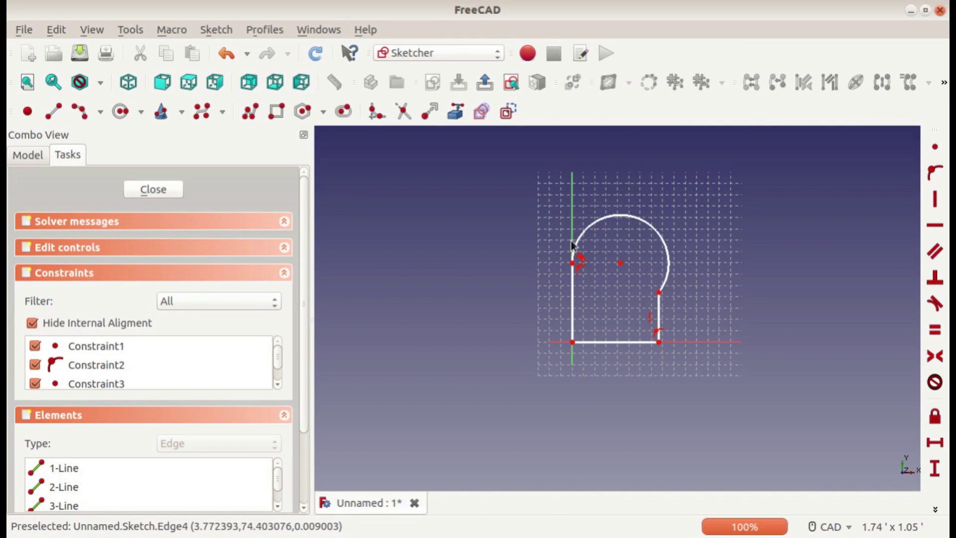
pyautogui.scroll(5, 573, 348)
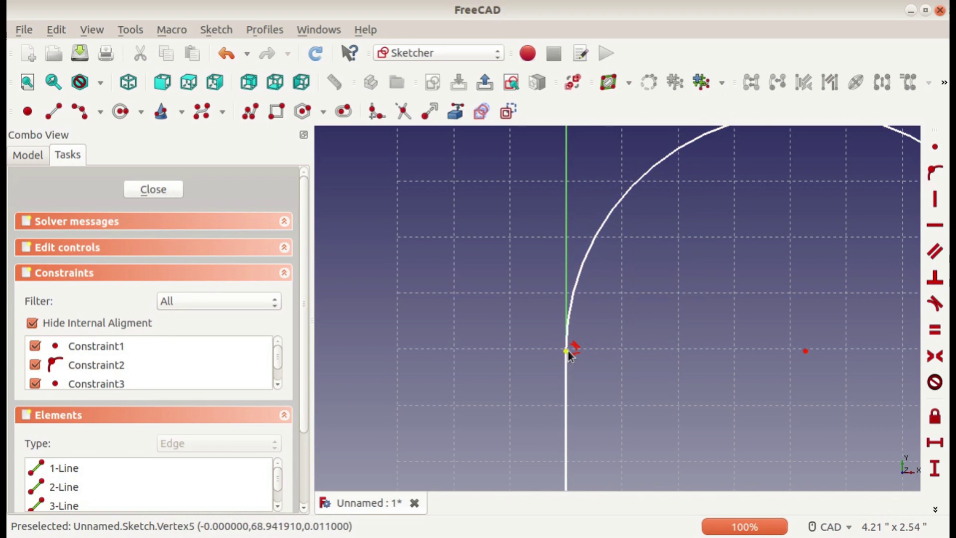
pyautogui.scroll(-5, 559, 349)
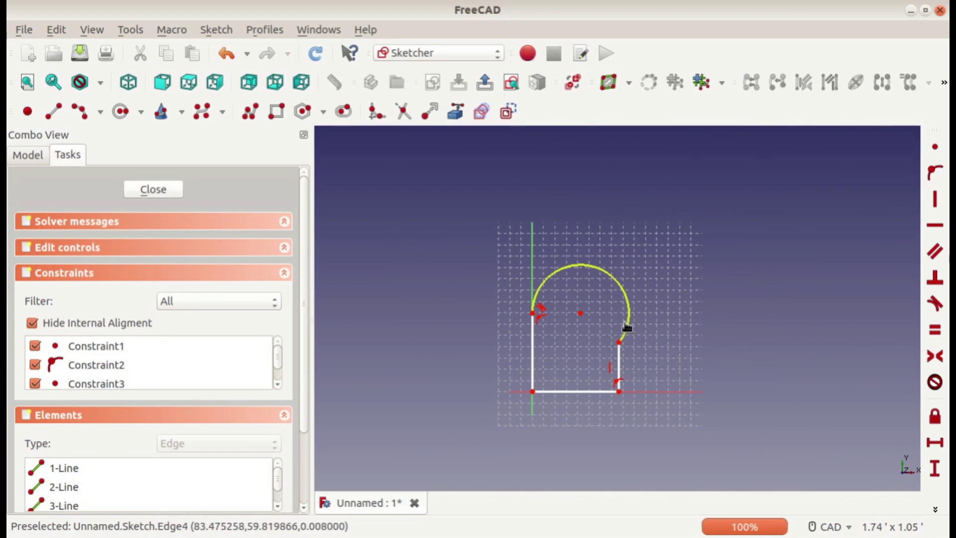
# - Make the arc tangent to the right vertical side and enlarge the arch
pyautogui.click(627, 325)
pyautogui.click(620, 351)
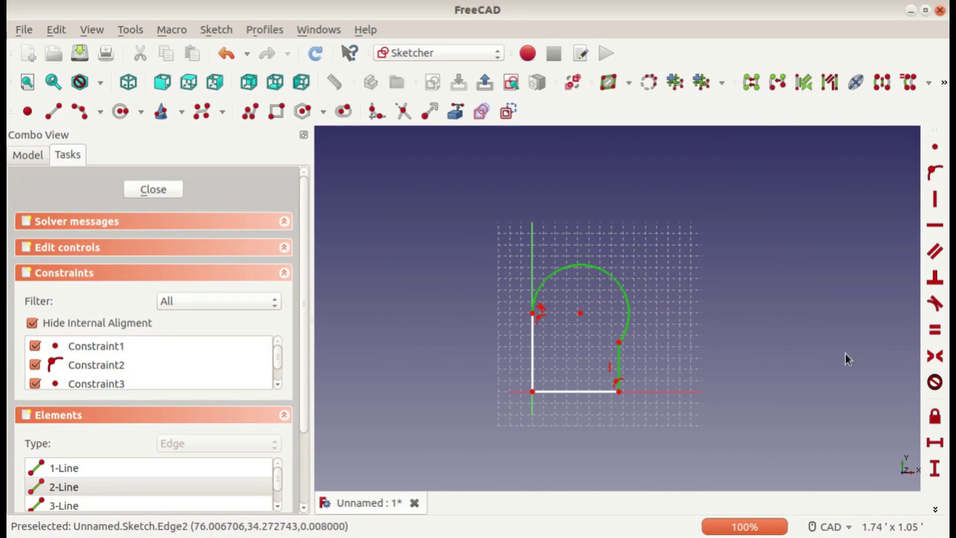
pyautogui.click(935, 303)
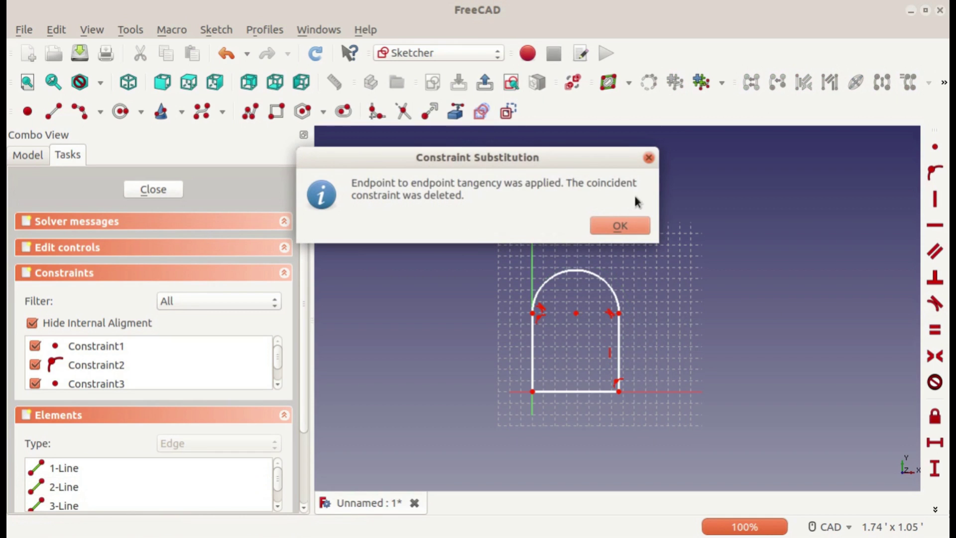
pyautogui.click(628, 225)
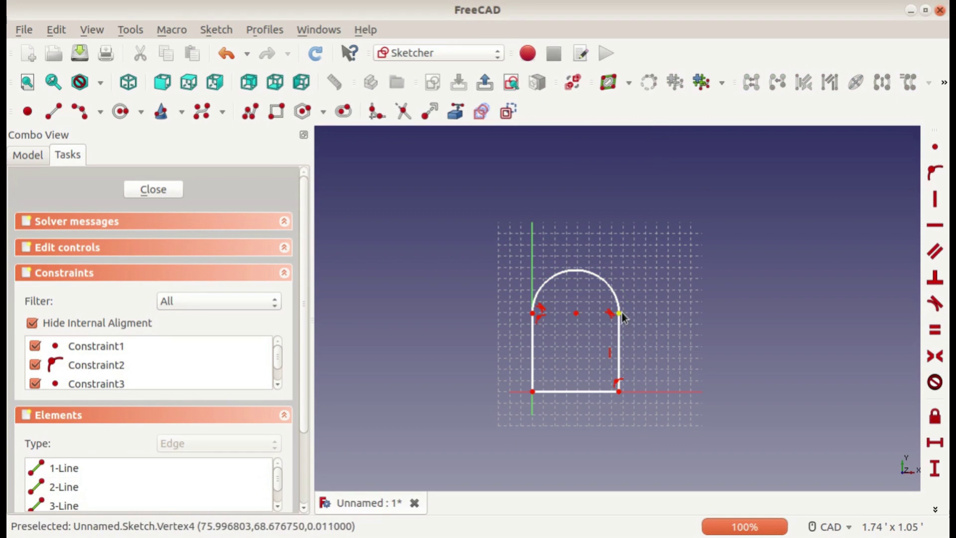
pyautogui.moveTo(621, 313); pyautogui.dragTo(678, 291)
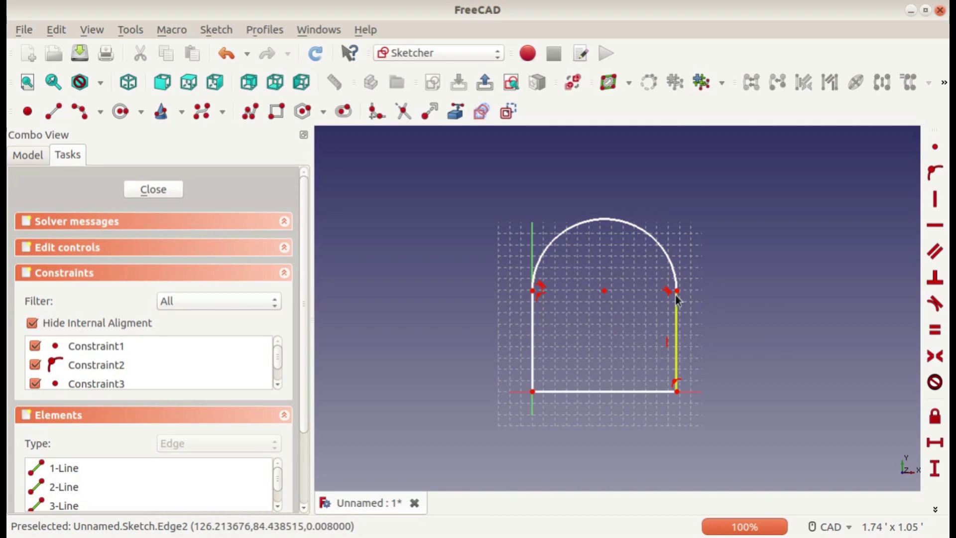
# - Reshape the arch by dragging its right side and the arc centre
pyautogui.moveTo(677, 301); pyautogui.dragTo(605, 307)
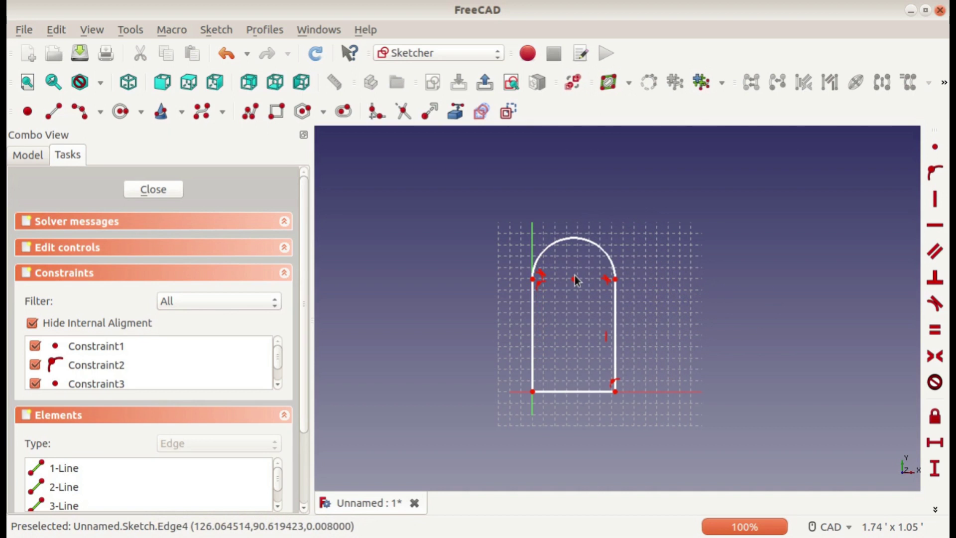
pyautogui.moveTo(574, 278); pyautogui.dragTo(632, 307)
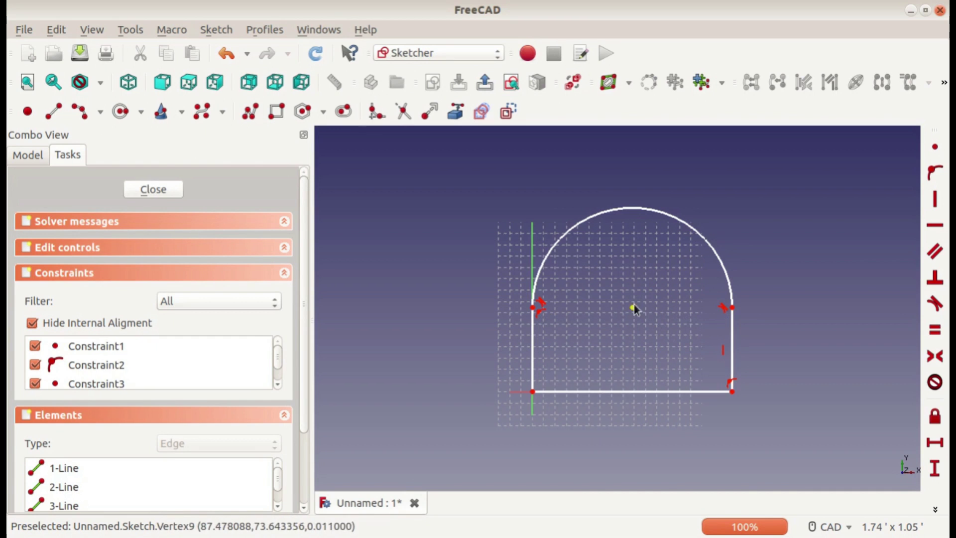
pyautogui.moveTo(634, 308); pyautogui.dragTo(578, 283)
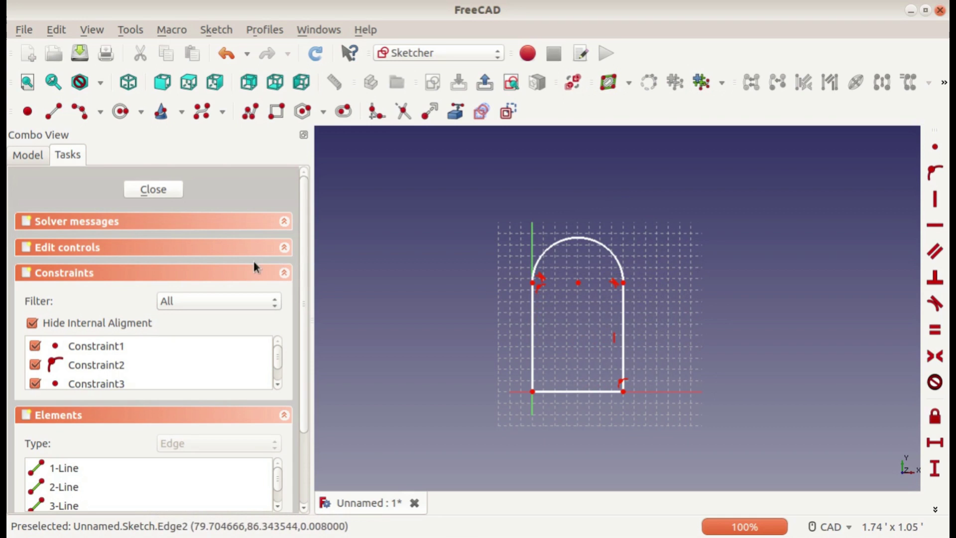
# - Show solver messages reporting 2 degrees of freedom, then adjust the right junction and arc centre
pyautogui.click(140, 222)
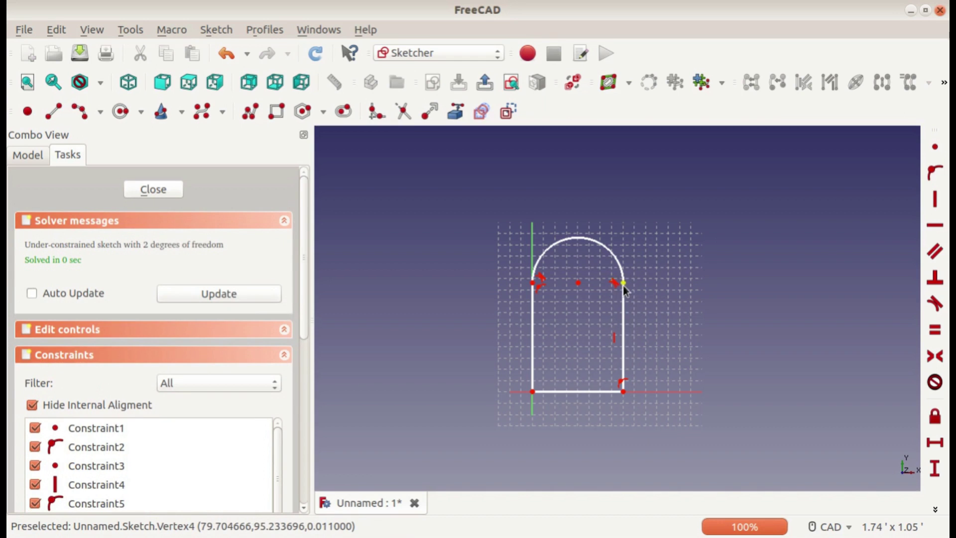
pyautogui.moveTo(622, 285); pyautogui.dragTo(653, 287)
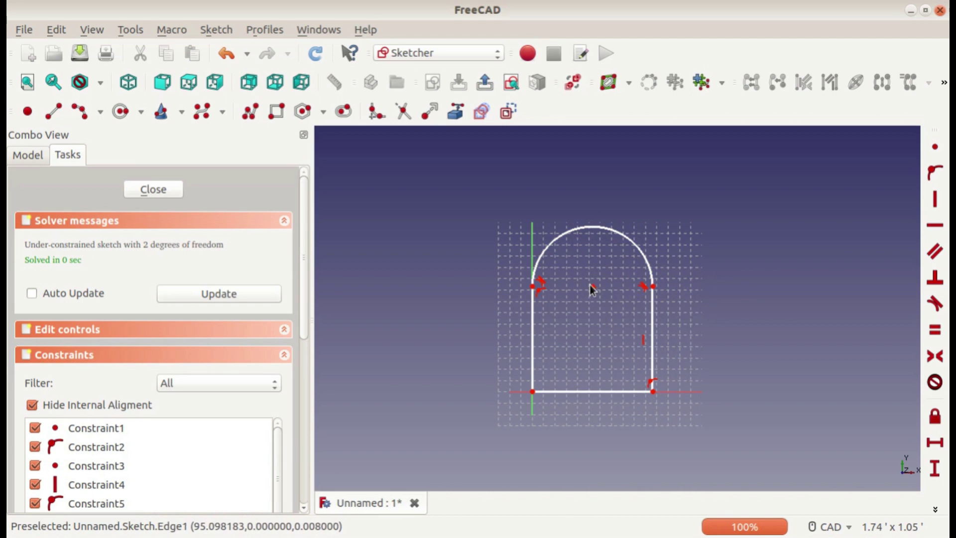
pyautogui.moveTo(592, 287); pyautogui.dragTo(577, 273)
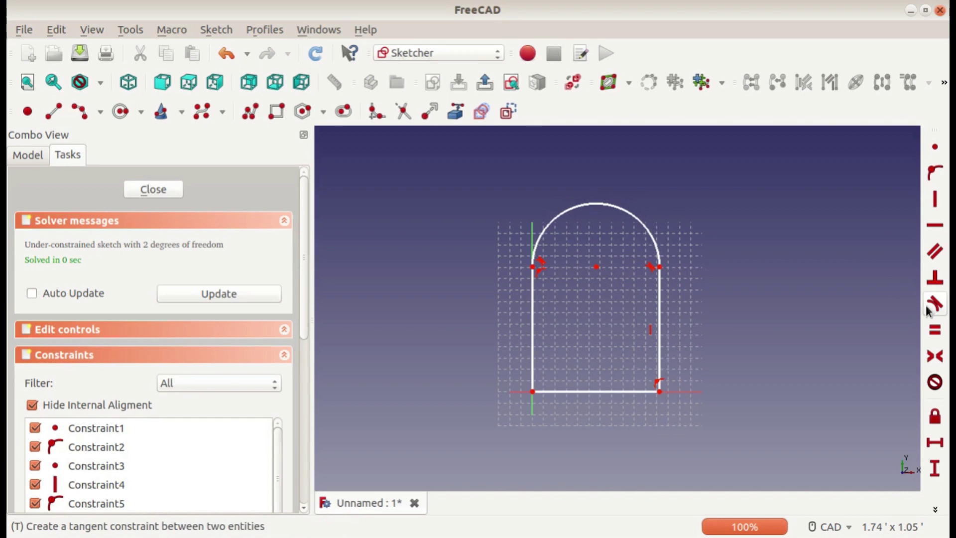
pyautogui.click(61, 118)
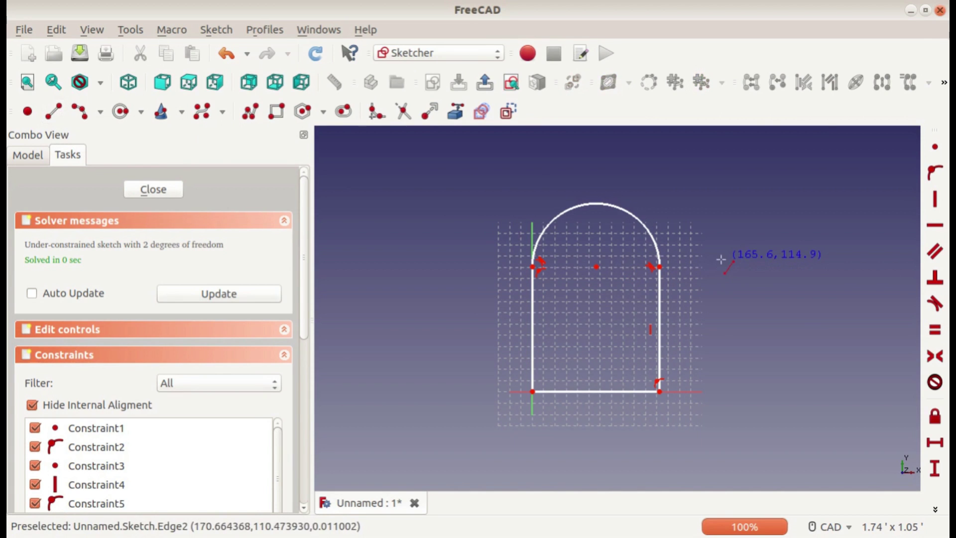
# - Draw a slanted line right of the arch, make it equal to the arch's right side, and reopen the sketch
pyautogui.click(721, 261)
pyautogui.click(699, 351)
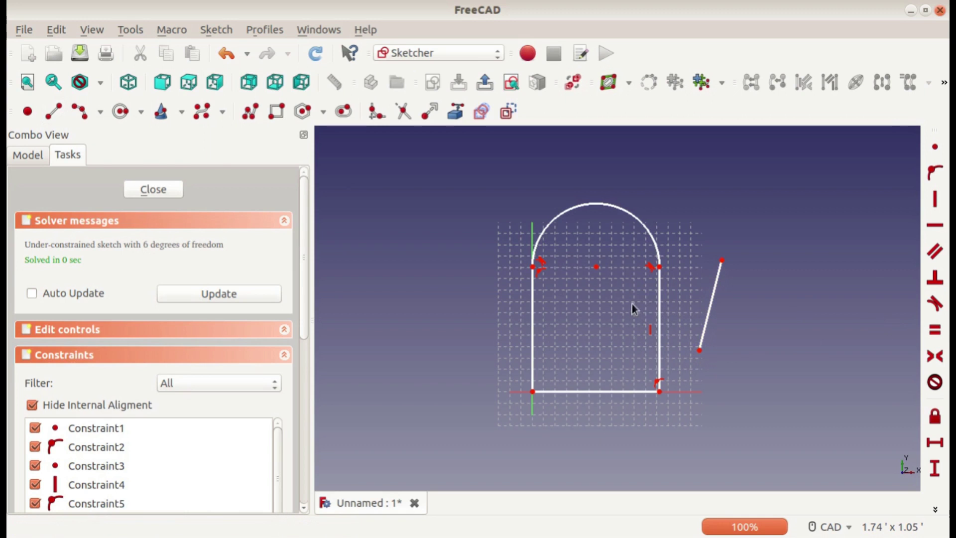
pyautogui.click(715, 295)
pyautogui.click(660, 301)
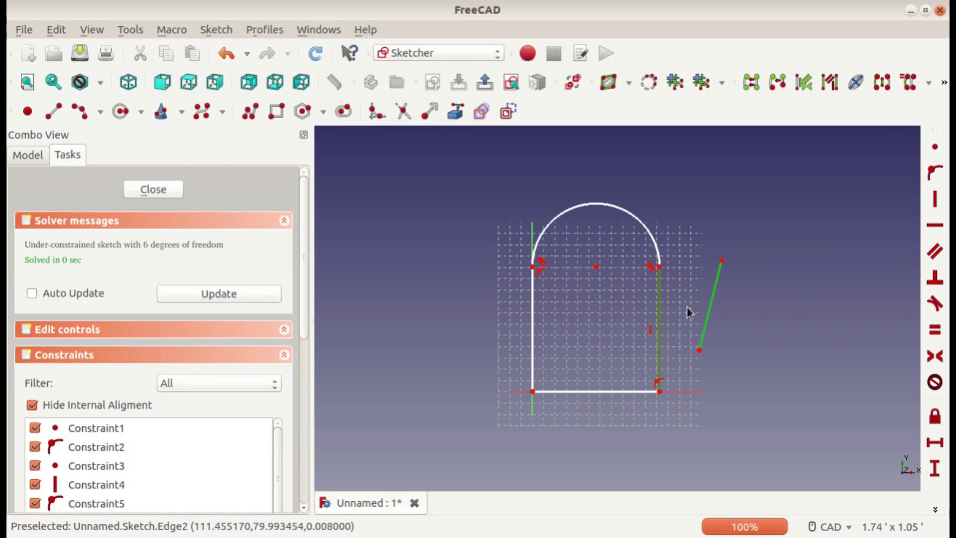
pyautogui.click(942, 339)
pyautogui.press('Escape')
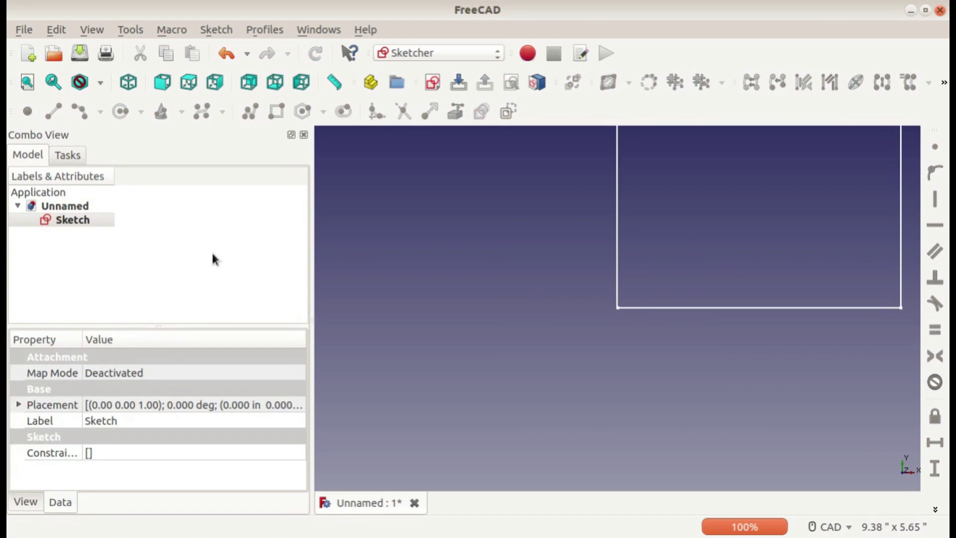
pyautogui.doubleClick(64, 219)
# - Reposition the slanted line's ends and raise the arch's upper right point
pyautogui.scroll(-3, 688, 184)
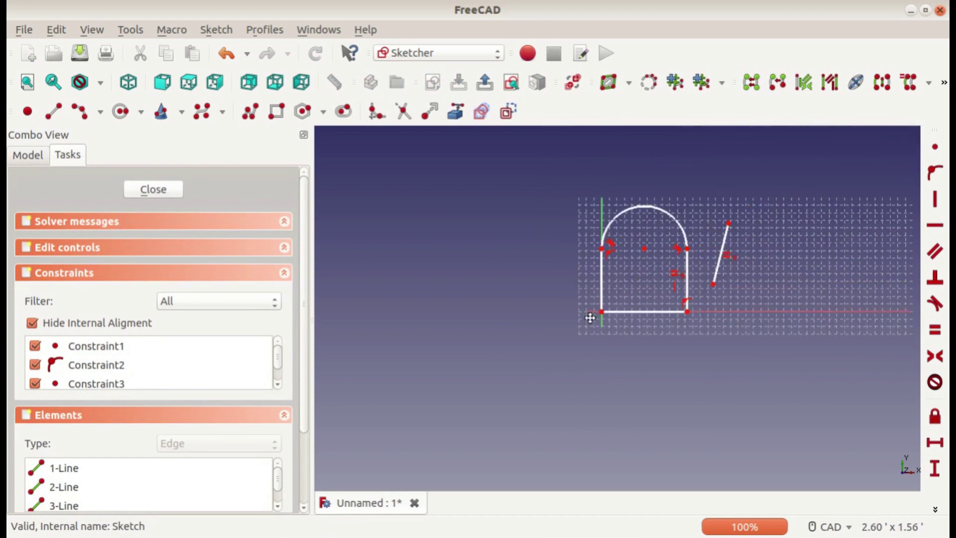
pyautogui.scroll(2, 660, 328)
pyautogui.moveTo(646, 367)
pyautogui.mouseDown()
pyautogui.moveTo(894, 417)
pyautogui.moveTo(660, 371)
pyautogui.mouseUp()
pyautogui.moveTo(682, 238); pyautogui.dragTo(694, 159)
pyautogui.moveTo(590, 286)
pyautogui.mouseDown()
pyautogui.moveTo(588, 256)
pyautogui.moveTo(635, 321)
pyautogui.moveTo(674, 231)
pyautogui.moveTo(581, 298)
pyautogui.moveTo(704, 284)
pyautogui.moveTo(700, 165)
pyautogui.moveTo(672, 241)
pyautogui.moveTo(585, 328)
pyautogui.mouseUp()
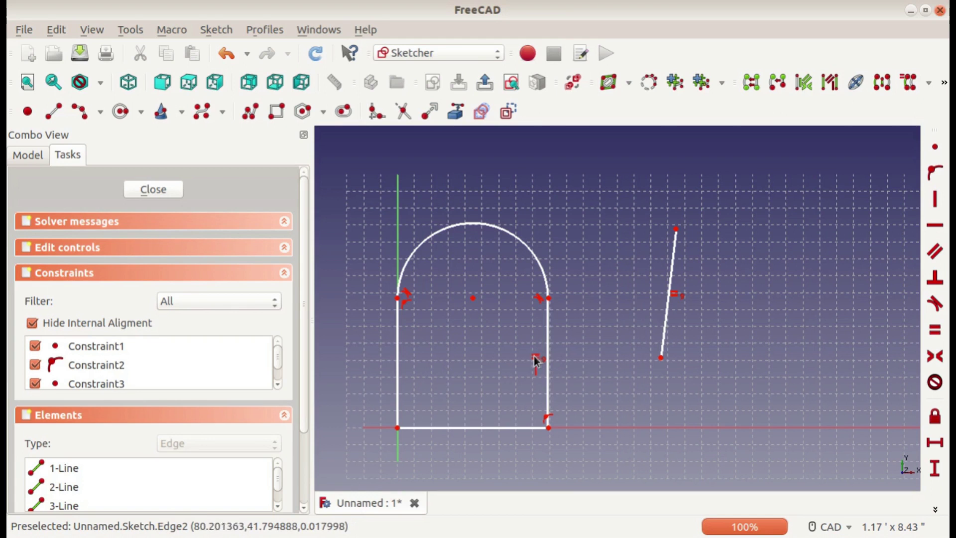
# - Delete the equality constraint and move the slanted line to the left of the arch
pyautogui.click(676, 294)
pyautogui.press('Delete')
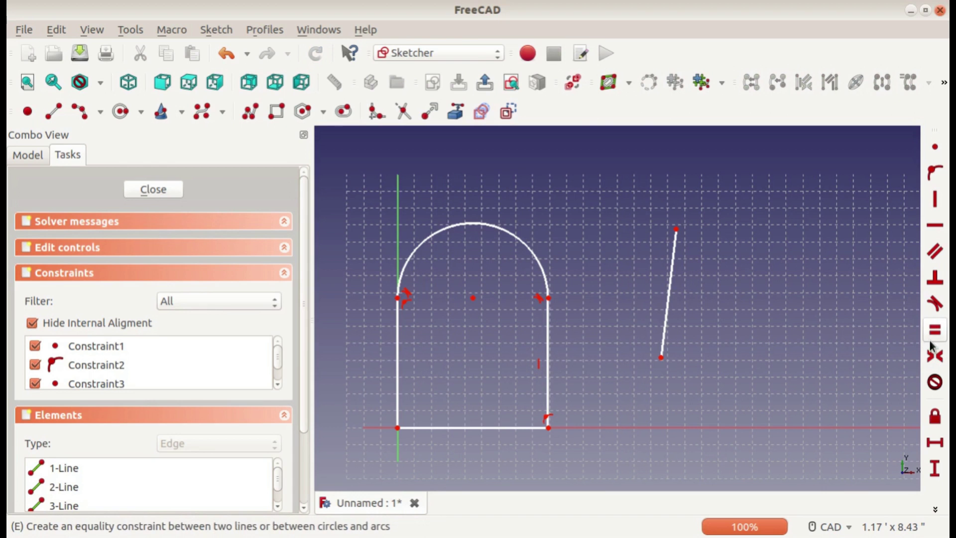
pyautogui.moveTo(703, 288); pyautogui.dragTo(793, 369, button='middle')
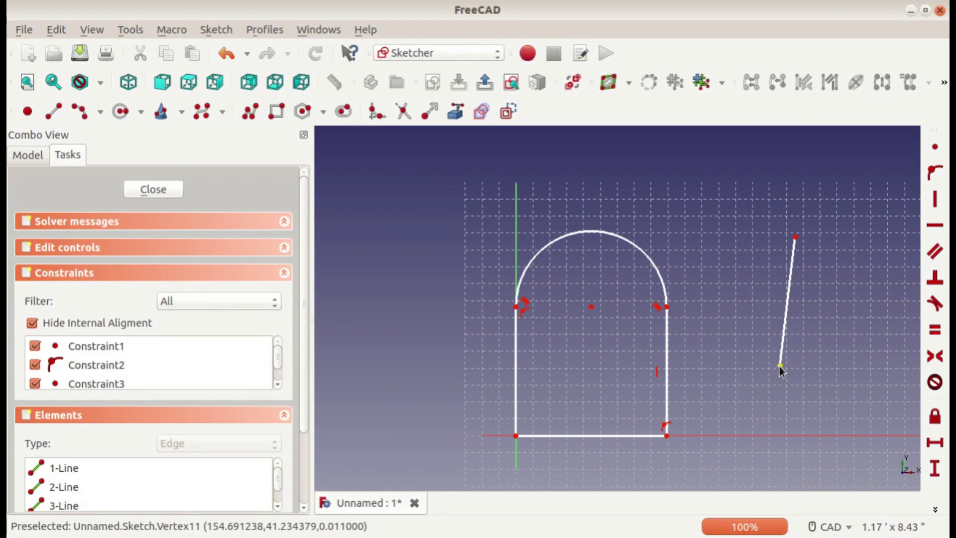
pyautogui.moveTo(779, 365); pyautogui.dragTo(407, 332)
pyautogui.moveTo(795, 238); pyautogui.dragTo(438, 232)
pyautogui.moveTo(406, 331); pyautogui.dragTo(447, 382)
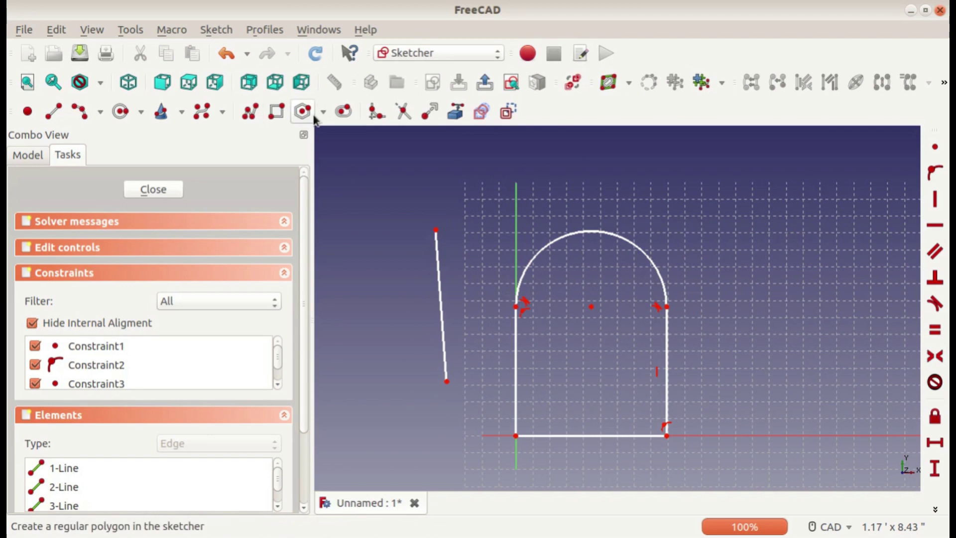
# - Draw a trial circle right of the arch, then exit and reopen the sketch
pyautogui.click(121, 111)
pyautogui.click(778, 268)
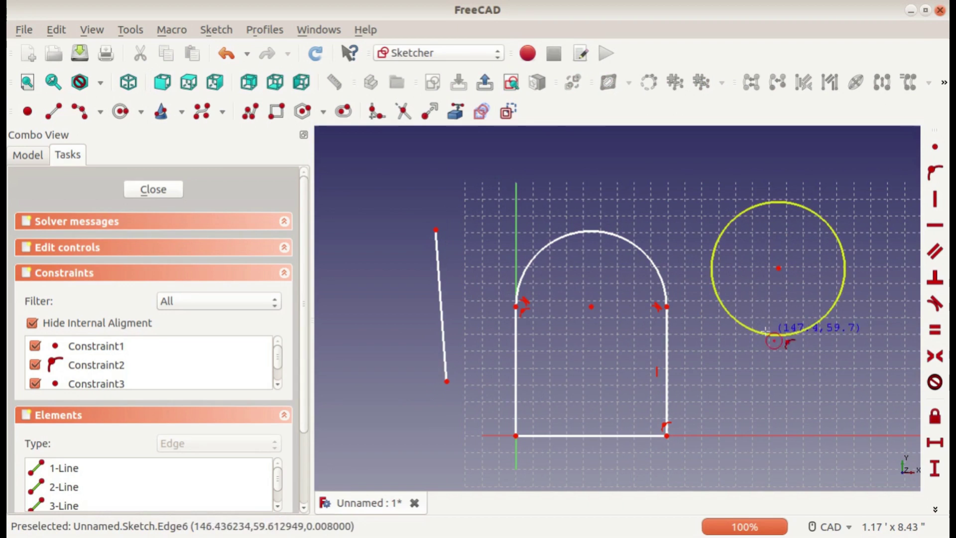
pyautogui.click(727, 231)
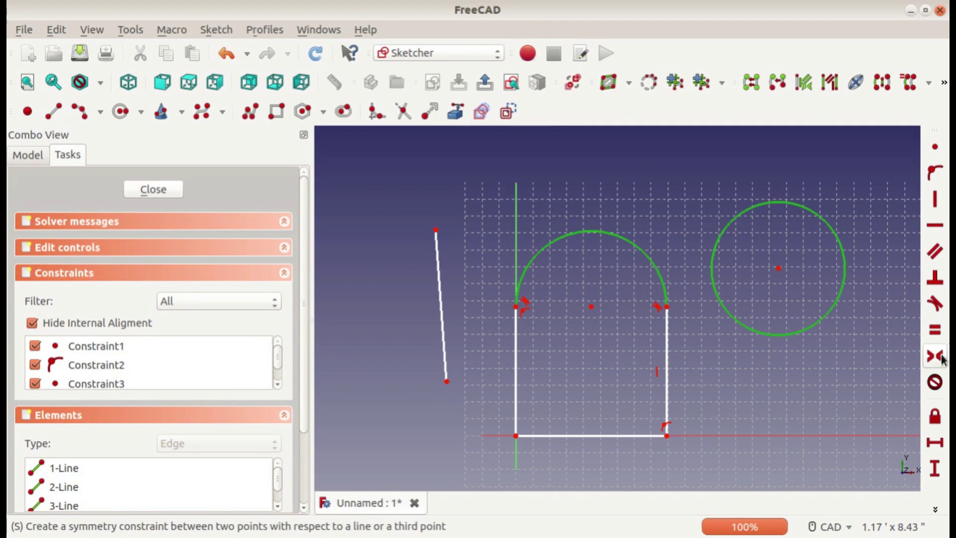
pyautogui.press('Escape')
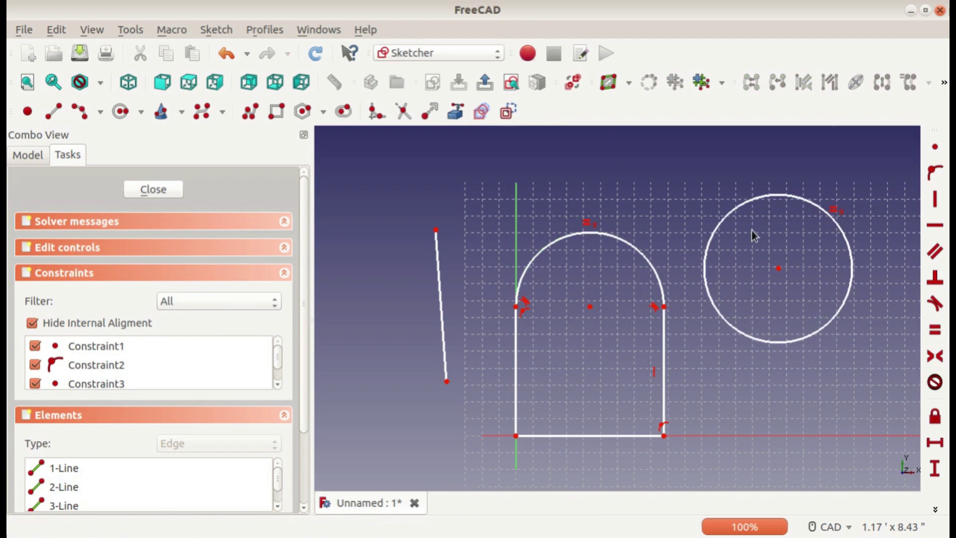
pyautogui.press('Escape')
pyautogui.doubleClick(75, 220)
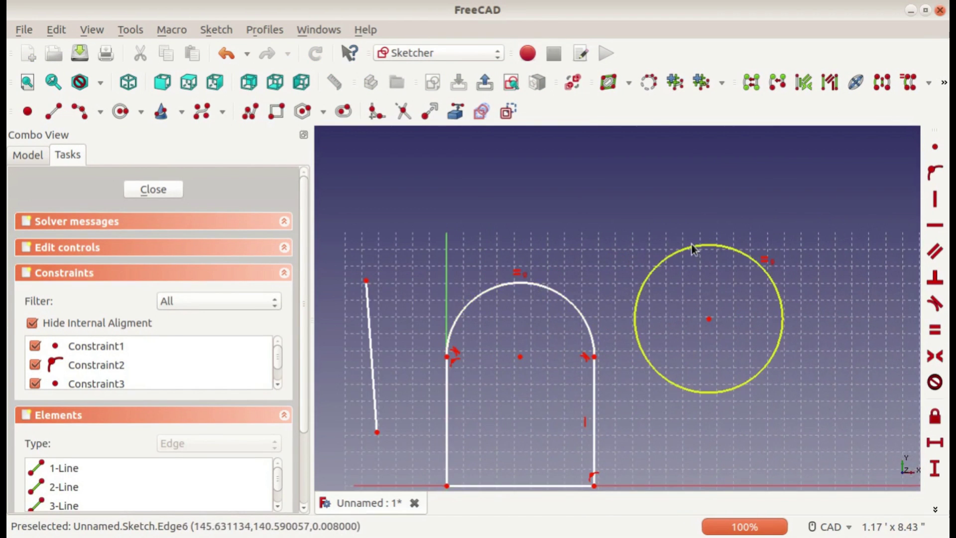
# - Undo the last geometry change and delete the trial circle
pyautogui.hotkey('ctrl', 'z')
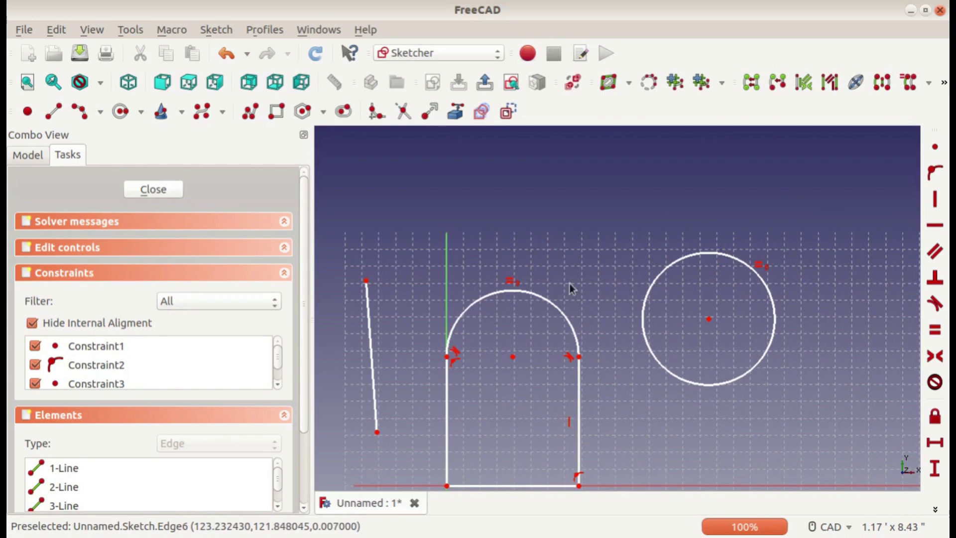
pyautogui.moveTo(715, 257)
pyautogui.mouseDown()
pyautogui.moveTo(694, 279)
pyautogui.moveTo(696, 241)
pyautogui.moveTo(707, 251)
pyautogui.mouseUp()
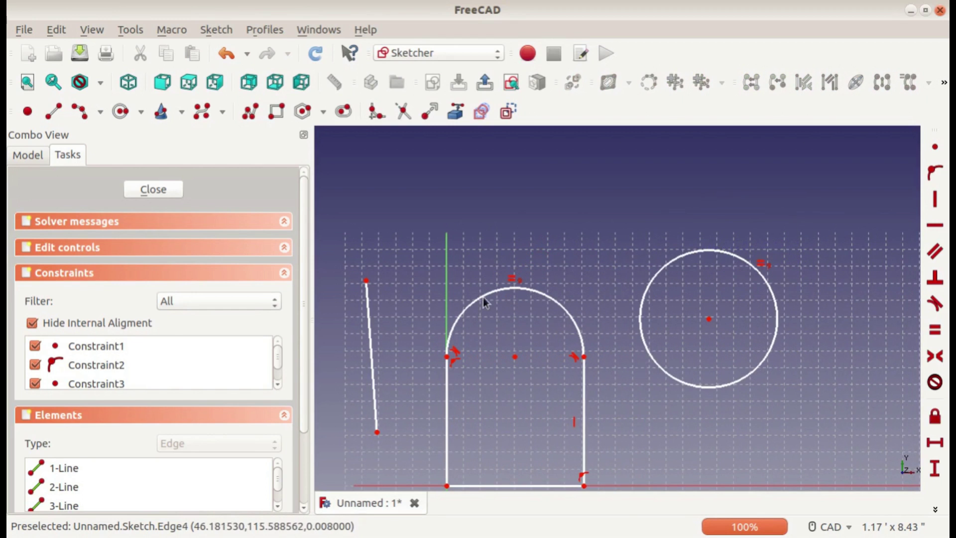
pyautogui.click(715, 249)
pyautogui.press('Delete')
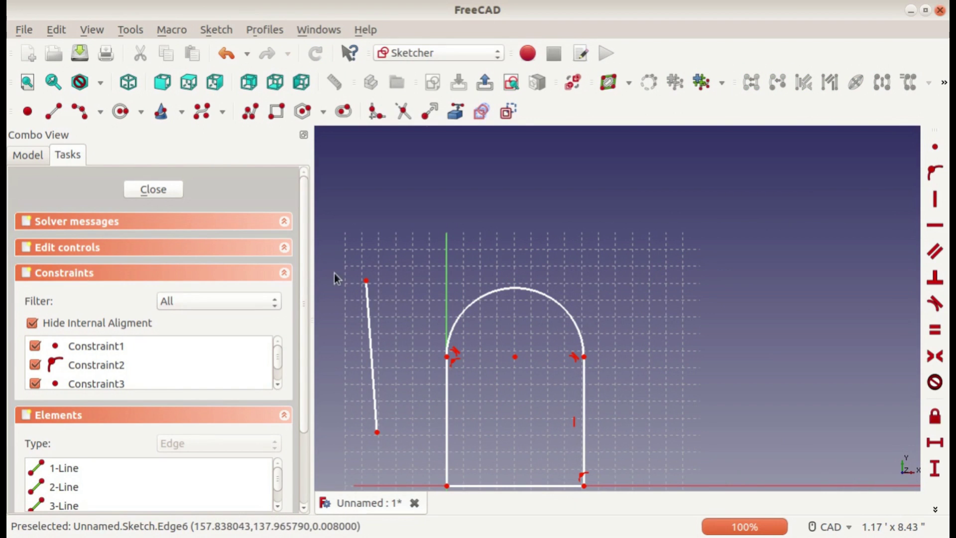
# - Constrain the slanted line's top point and arc's right endpoint symmetric about the V axis, then exit
pyautogui.click(939, 360)
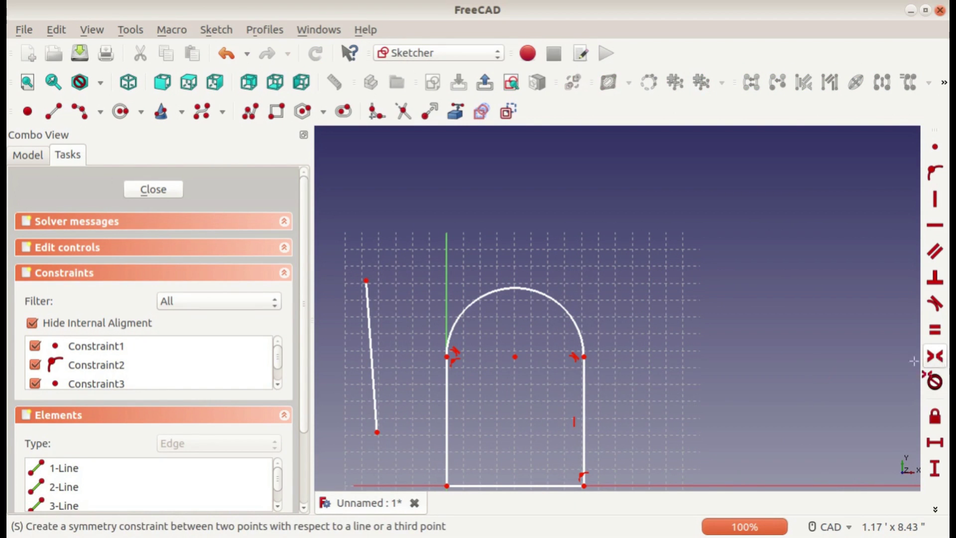
pyautogui.click(584, 395)
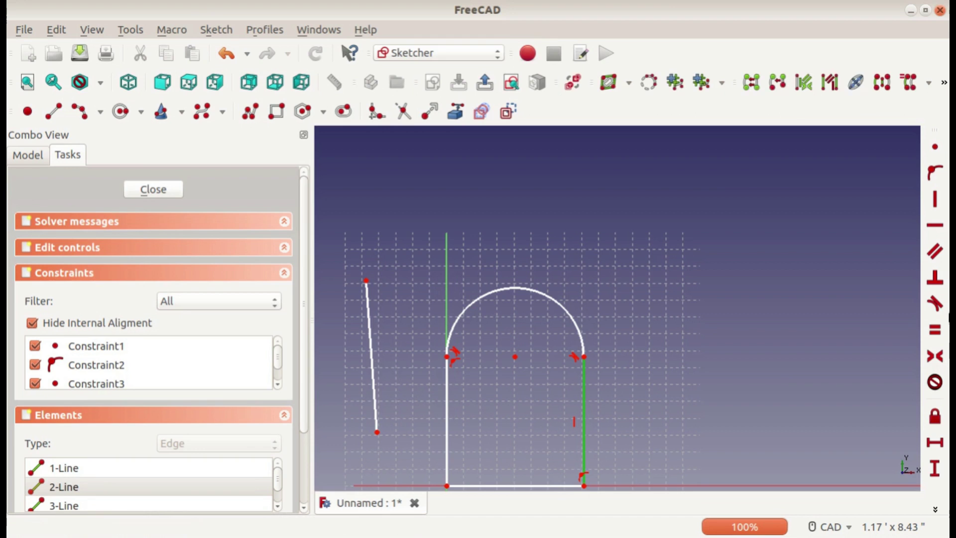
pyautogui.click(677, 385)
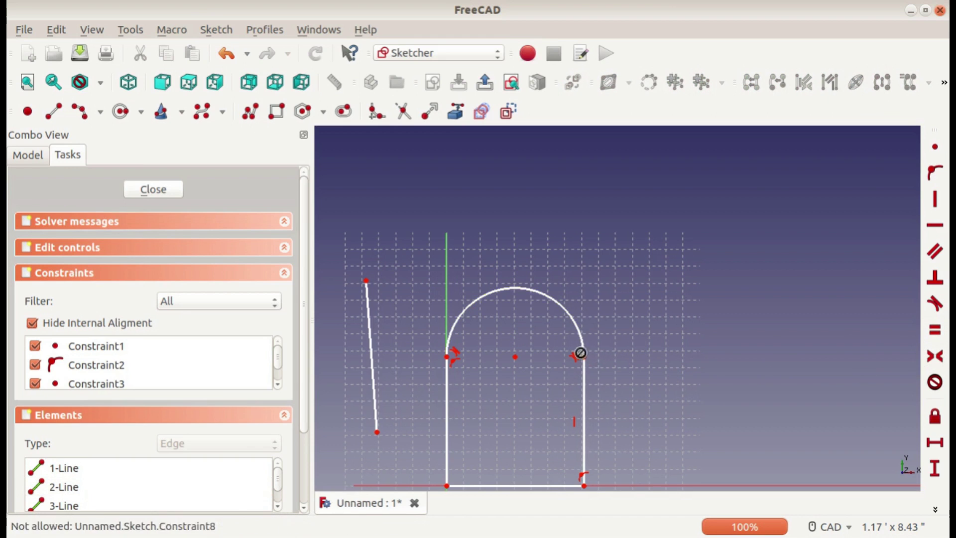
pyautogui.click(584, 356)
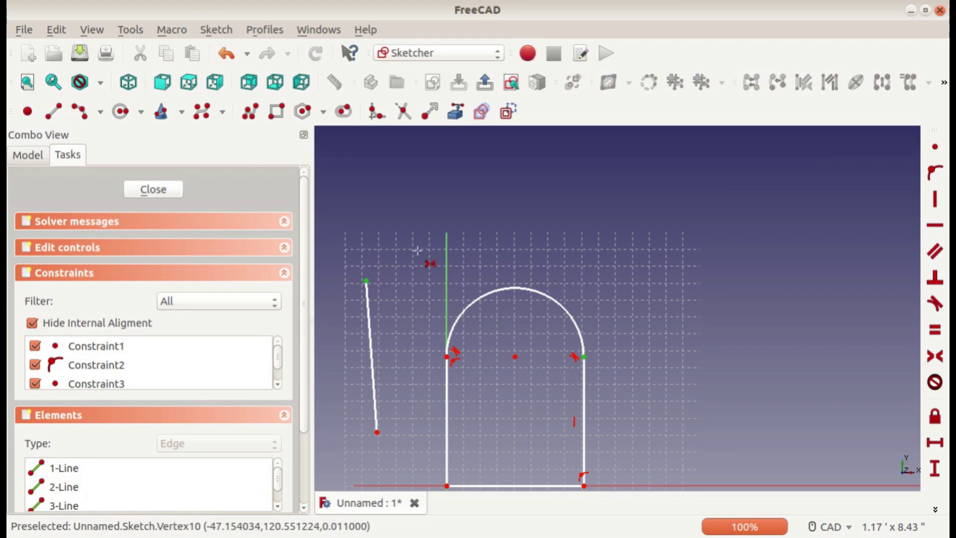
pyautogui.click(446, 394)
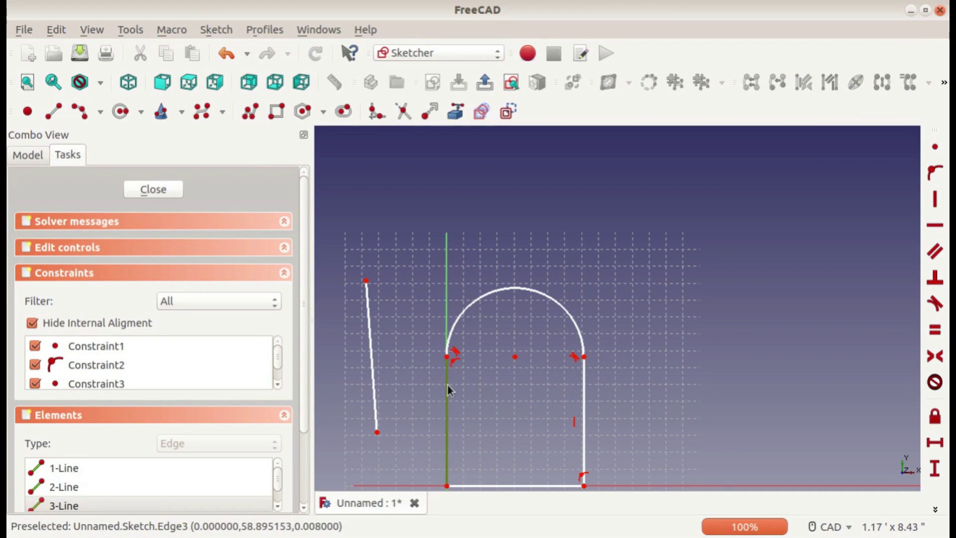
pyautogui.click(366, 281)
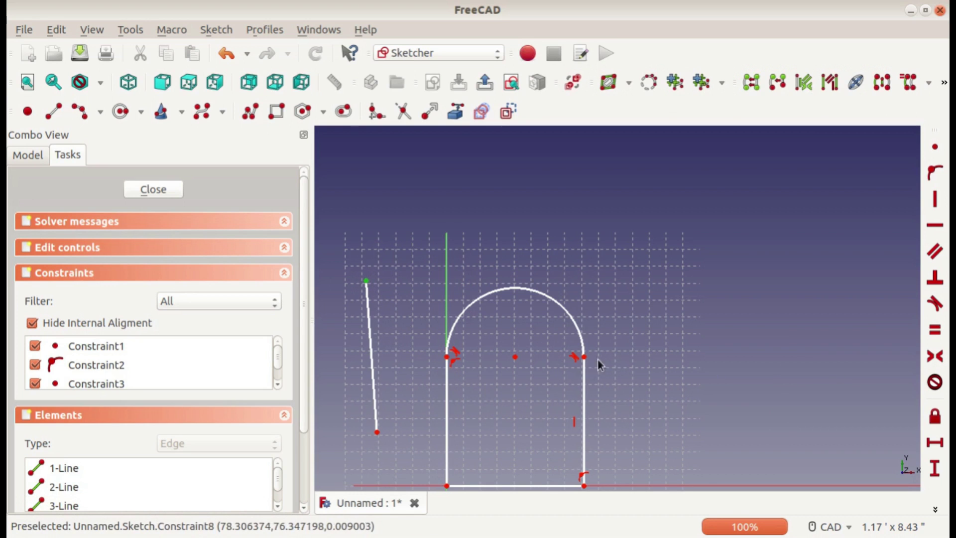
pyautogui.click(584, 357)
pyautogui.click(446, 303)
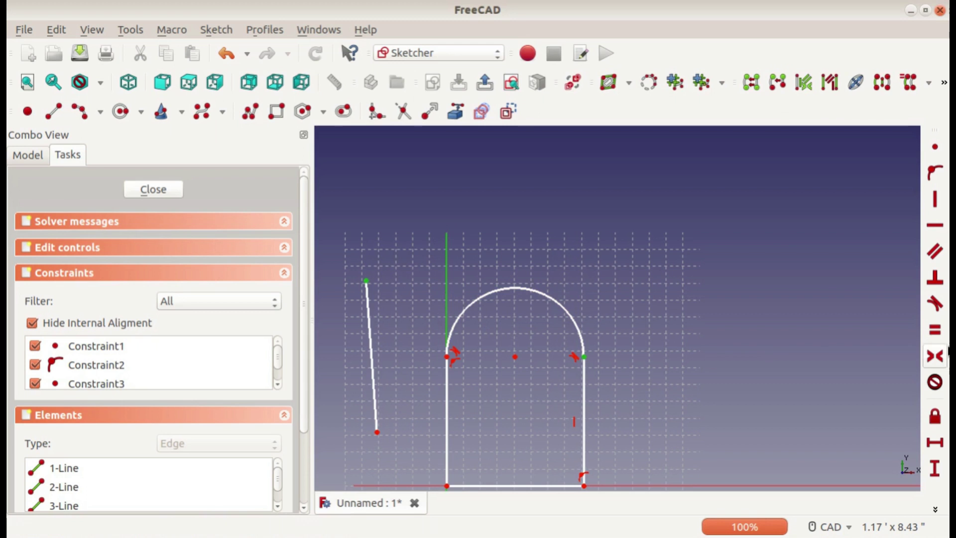
pyautogui.click(934, 356)
pyautogui.press('Escape')
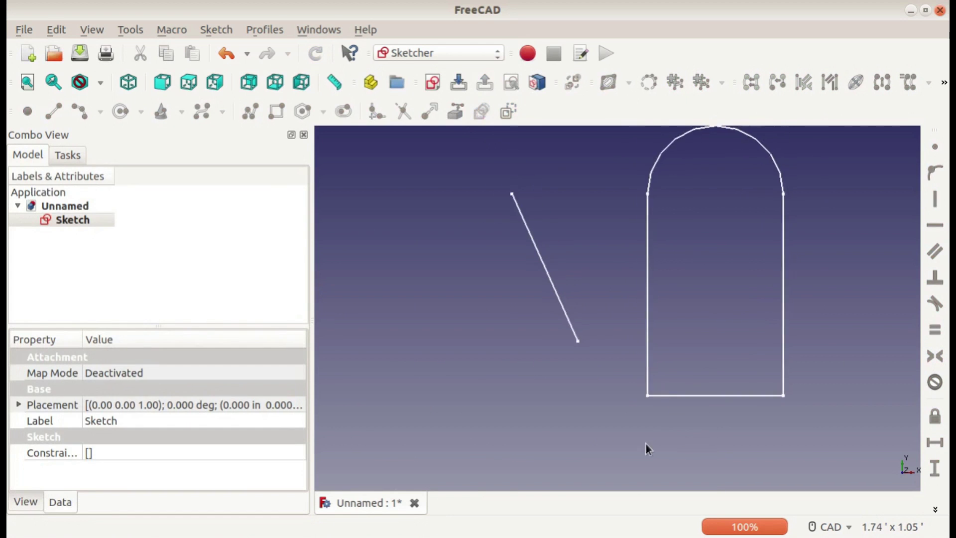
# - Reopen the sketch and drag the arc's right end up and inward to narrow the door
pyautogui.doubleClick(68, 222)
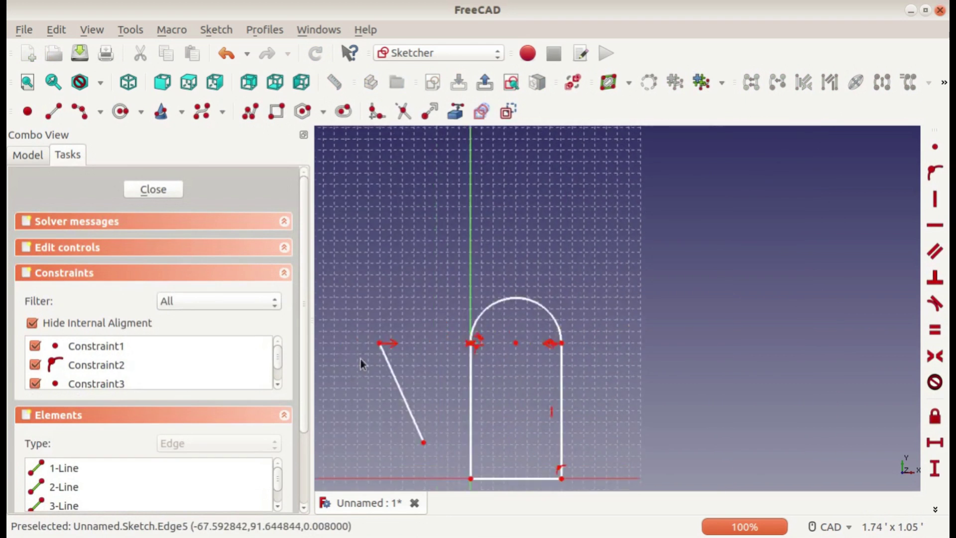
pyautogui.scroll(3, 507, 383)
pyautogui.scroll(-2, 826, 403)
pyautogui.scroll(-3, 826, 403)
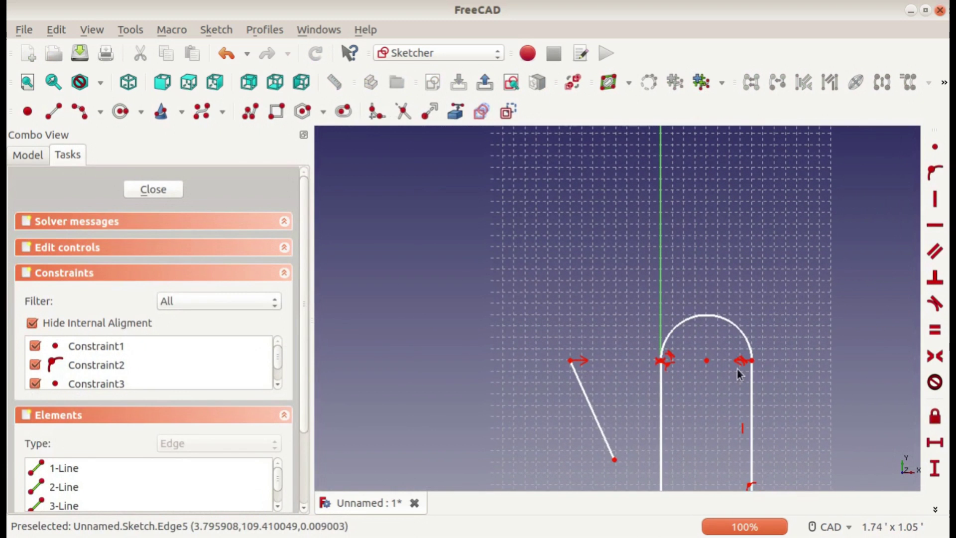
pyautogui.moveTo(763, 407); pyautogui.dragTo(764, 397)
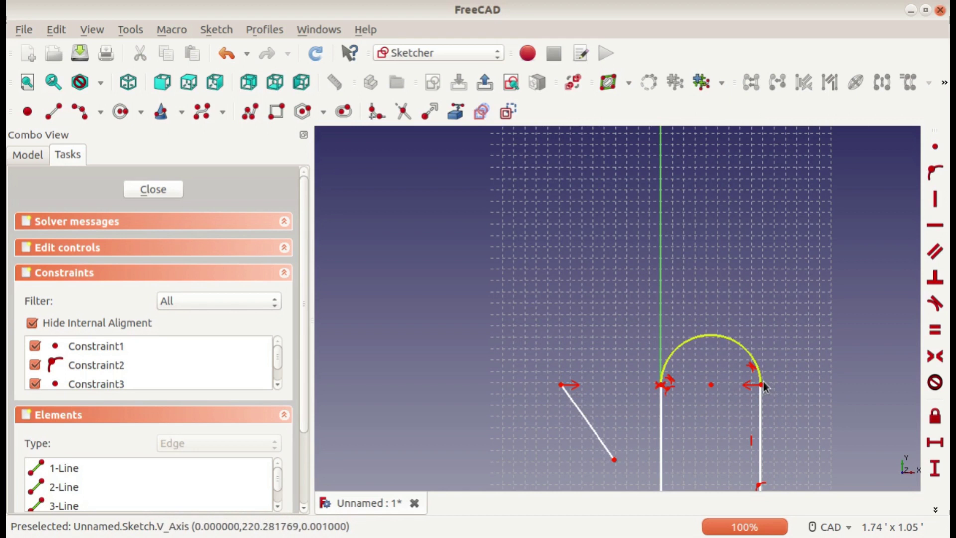
pyautogui.moveTo(763, 381)
pyautogui.mouseDown()
pyautogui.moveTo(679, 300)
pyautogui.moveTo(727, 358)
pyautogui.moveTo(791, 397)
pyautogui.moveTo(788, 310)
pyautogui.moveTo(662, 256)
pyautogui.moveTo(715, 277)
pyautogui.moveTo(736, 275)
pyautogui.moveTo(577, 279)
pyautogui.moveTo(518, 303)
pyautogui.moveTo(811, 324)
pyautogui.mouseUp()
pyautogui.scroll(5, 733, 318)
pyautogui.scroll(-8, 727, 372)
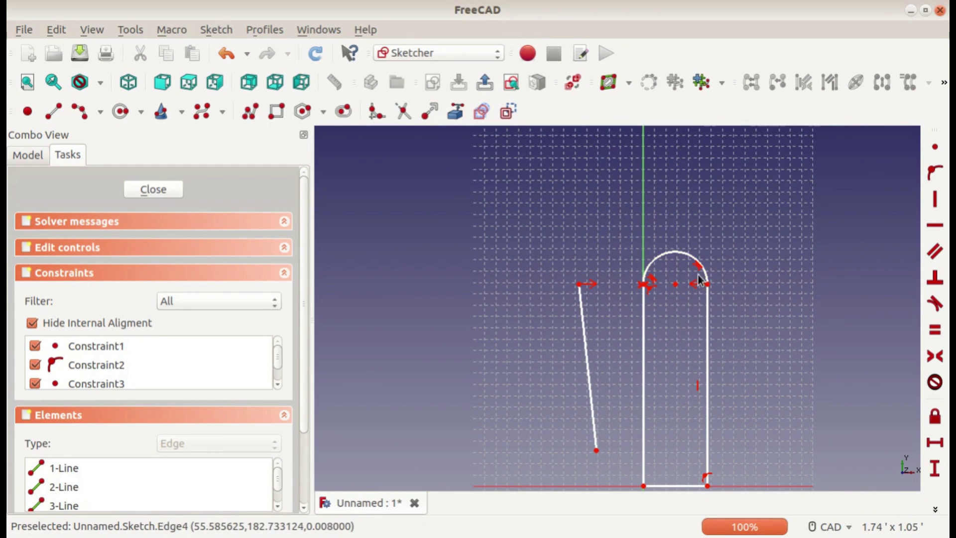
pyautogui.moveTo(708, 284)
pyautogui.mouseDown()
pyautogui.moveTo(682, 271)
pyautogui.moveTo(616, 275)
pyautogui.moveTo(707, 289)
pyautogui.mouseUp()
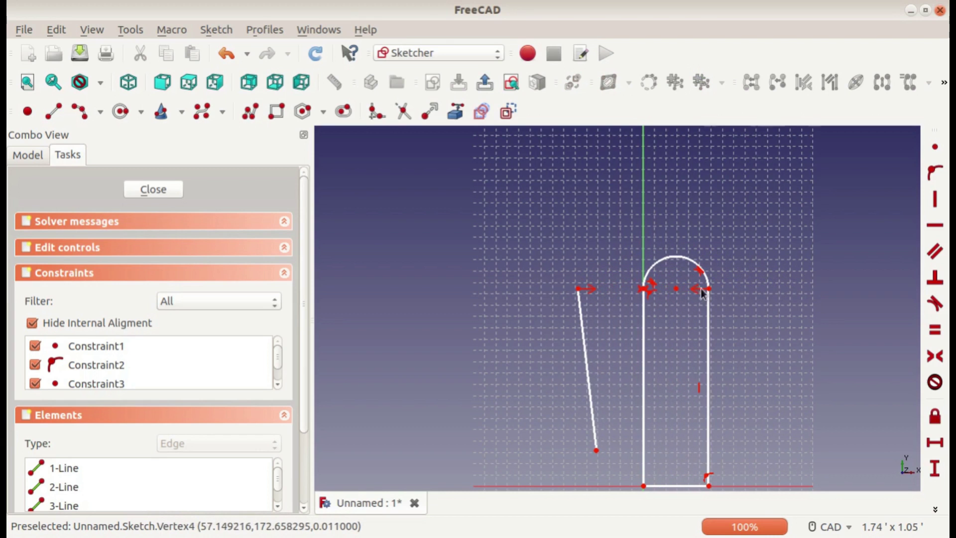
pyautogui.click(121, 111)
pyautogui.click(612, 189)
pyautogui.click(641, 218)
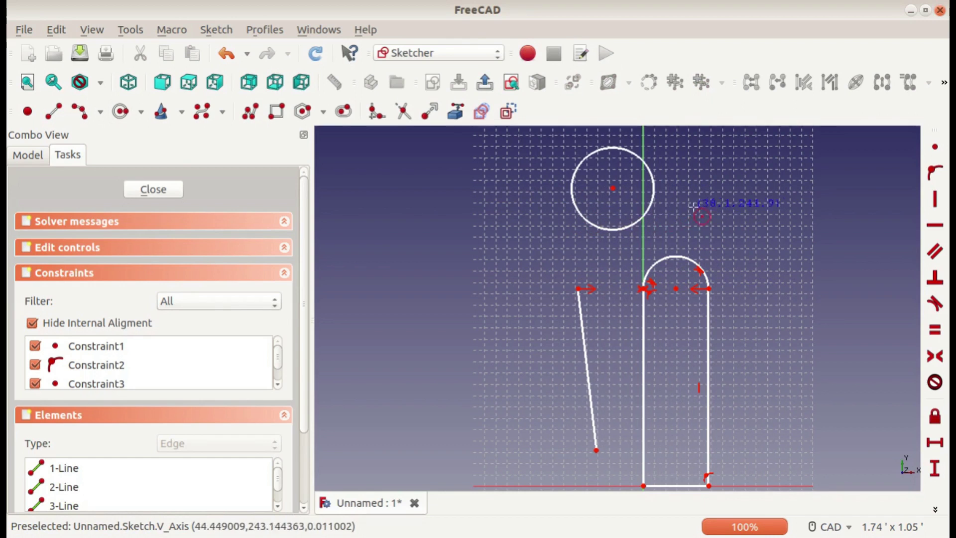
pyautogui.click(694, 209)
pyautogui.click(679, 235)
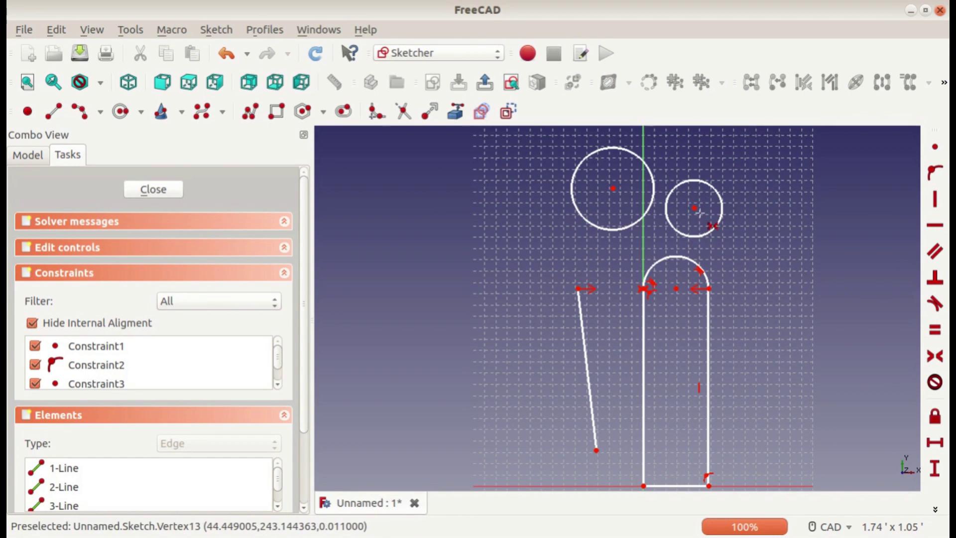
pyautogui.click(694, 209)
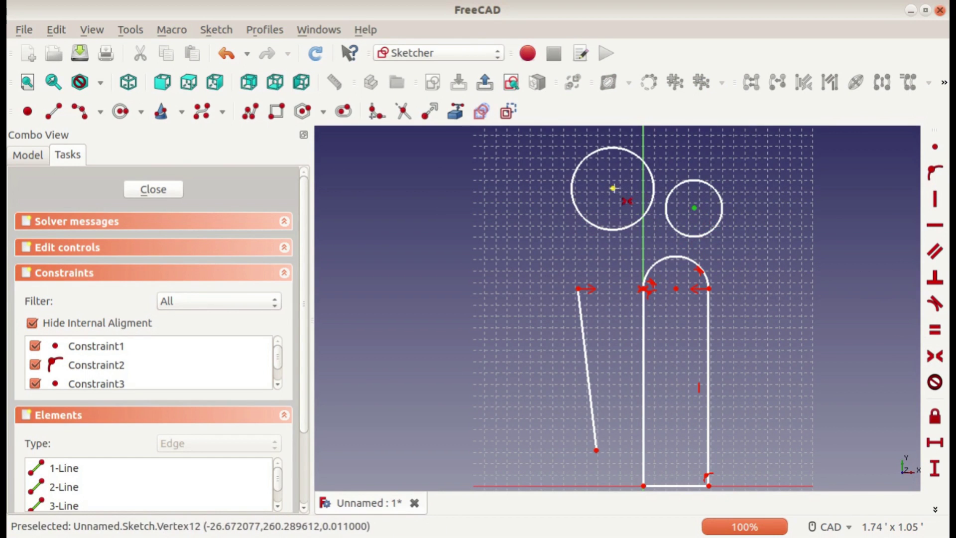
pyautogui.click(645, 195)
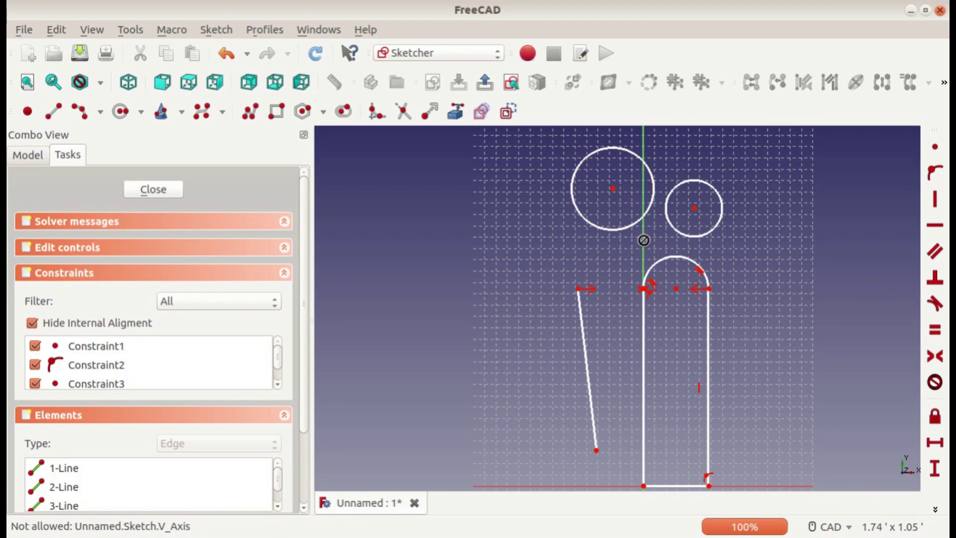
pyautogui.click(694, 208)
pyautogui.click(613, 189)
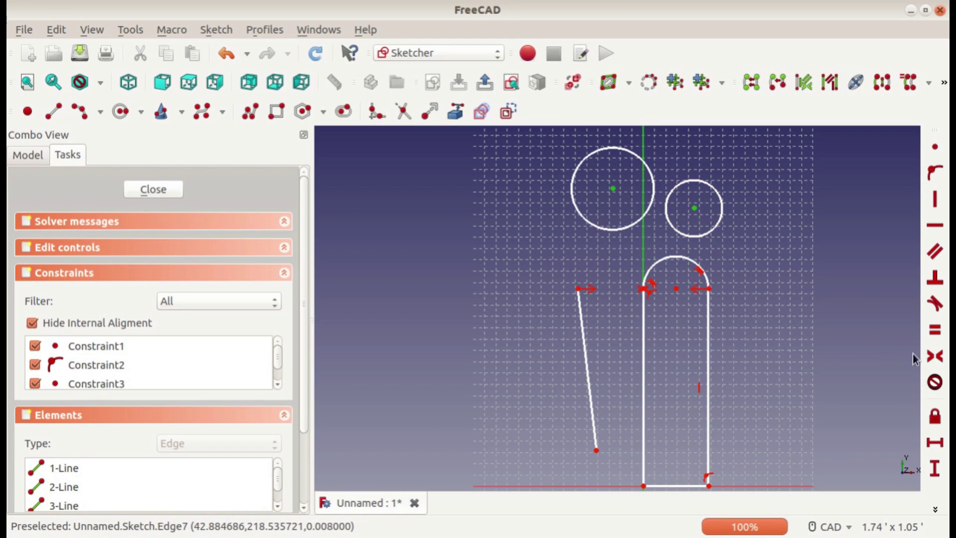
pyautogui.click(935, 355)
pyautogui.click(694, 208)
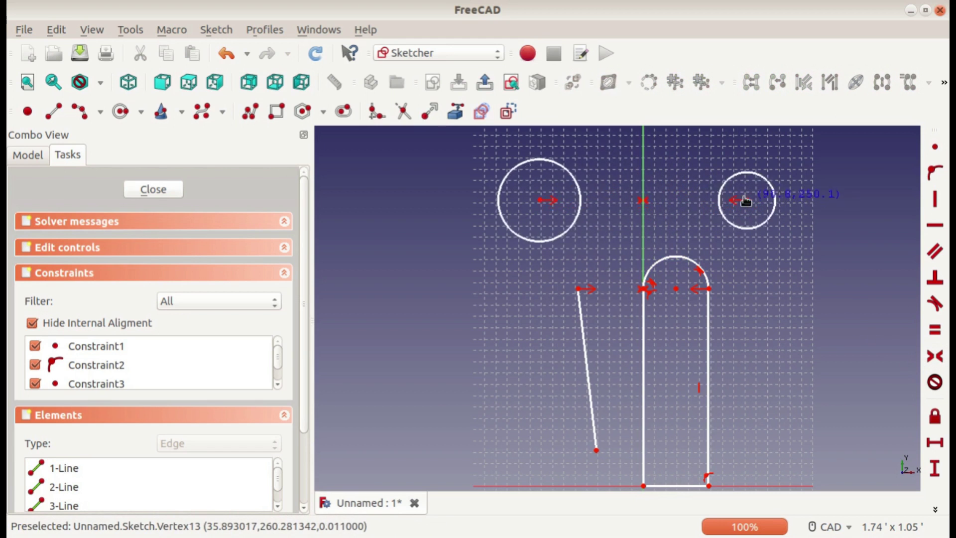
pyautogui.moveTo(745, 201); pyautogui.dragTo(618, 186)
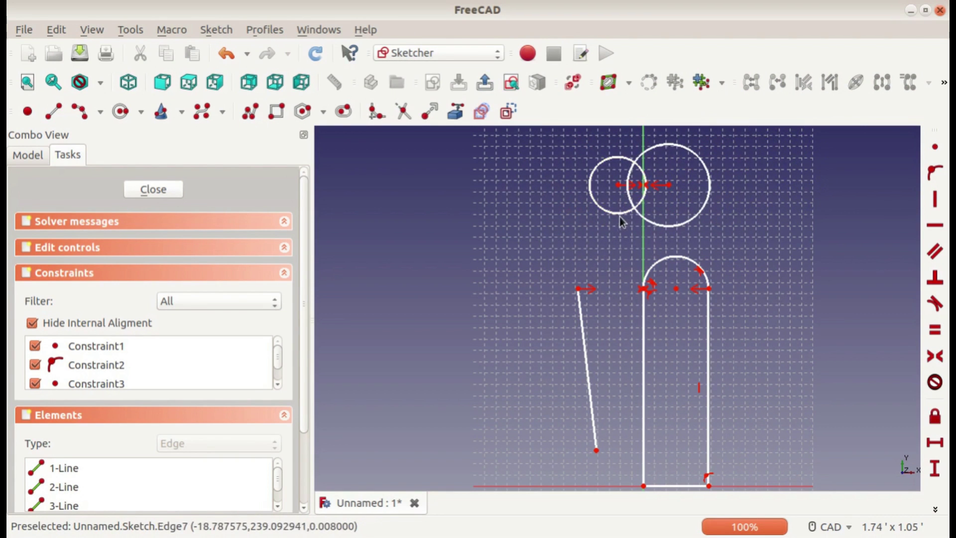
pyautogui.click(620, 215)
pyautogui.press('Delete')
pyautogui.click(661, 225)
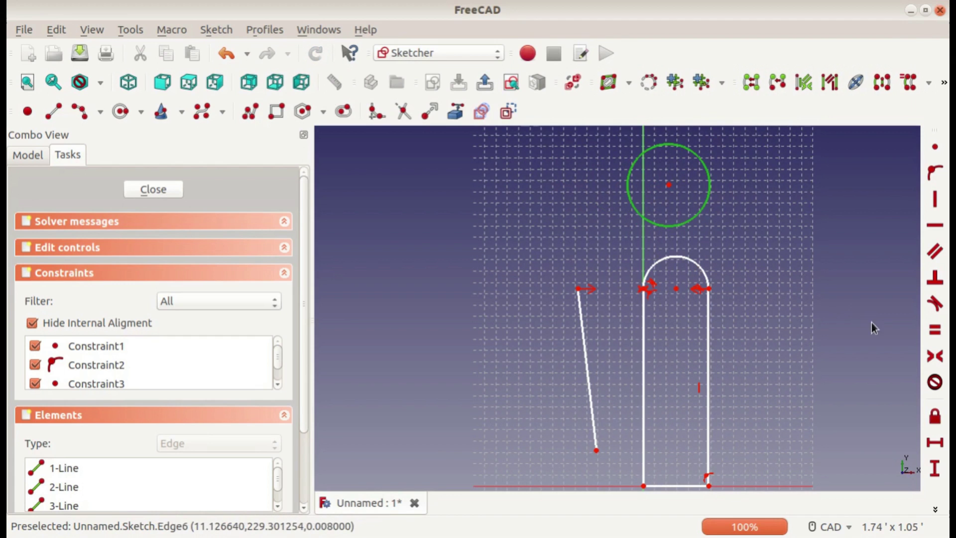
pyautogui.scroll(-4, 761, 306)
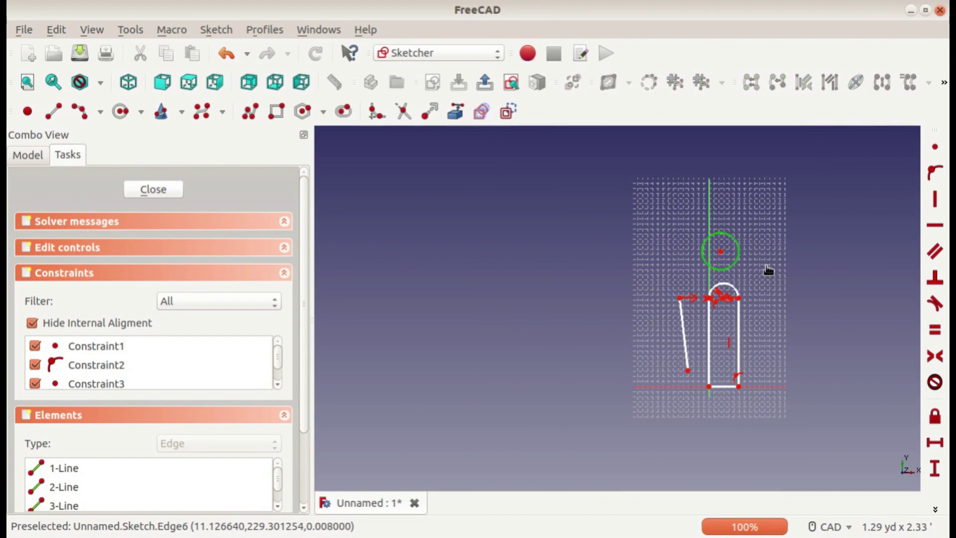
# - Delete the circle above the slot and drag the arch's right end outward
pyautogui.press('Delete')
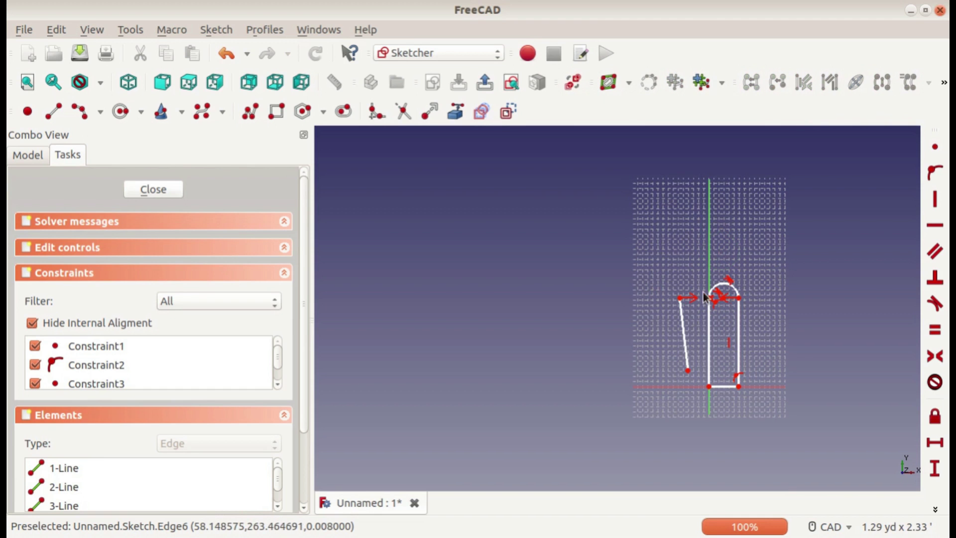
pyautogui.scroll(5, 735, 366)
pyautogui.scroll(-5, 750, 250)
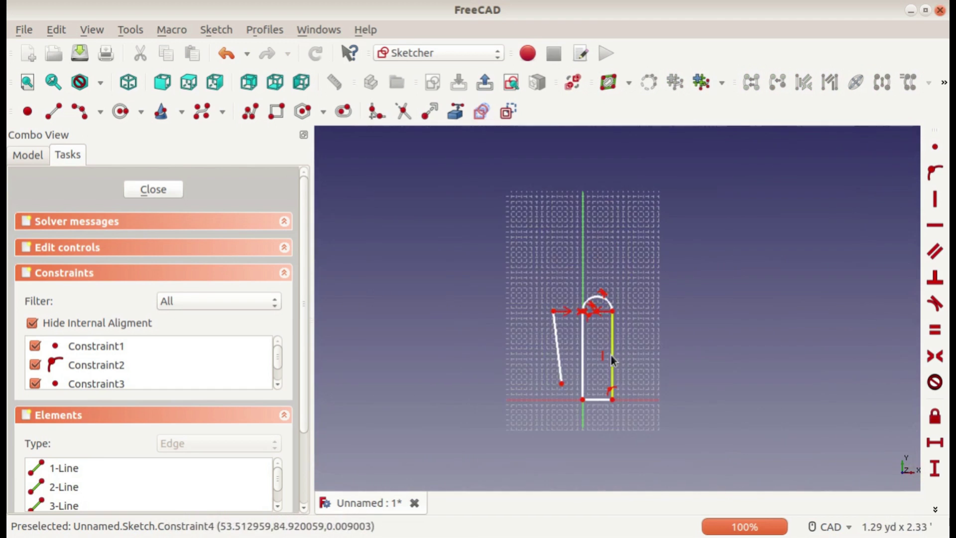
pyautogui.scroll(3, 699, 321)
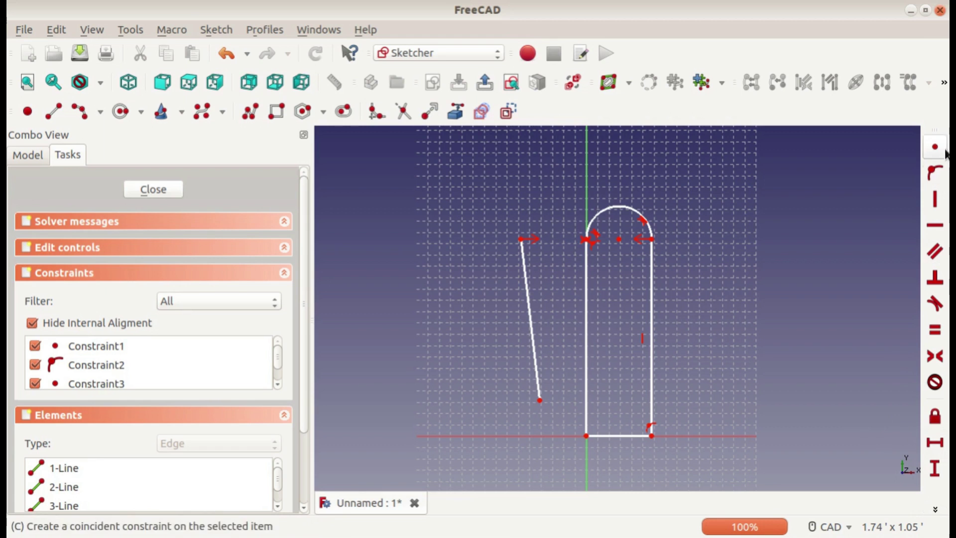
pyautogui.moveTo(654, 245)
pyautogui.mouseDown()
pyautogui.moveTo(703, 279)
pyautogui.moveTo(780, 258)
pyautogui.moveTo(749, 230)
pyautogui.mouseUp()
# - Delete the slanted line and pull the arch's right end back to narrow it
pyautogui.click(482, 306)
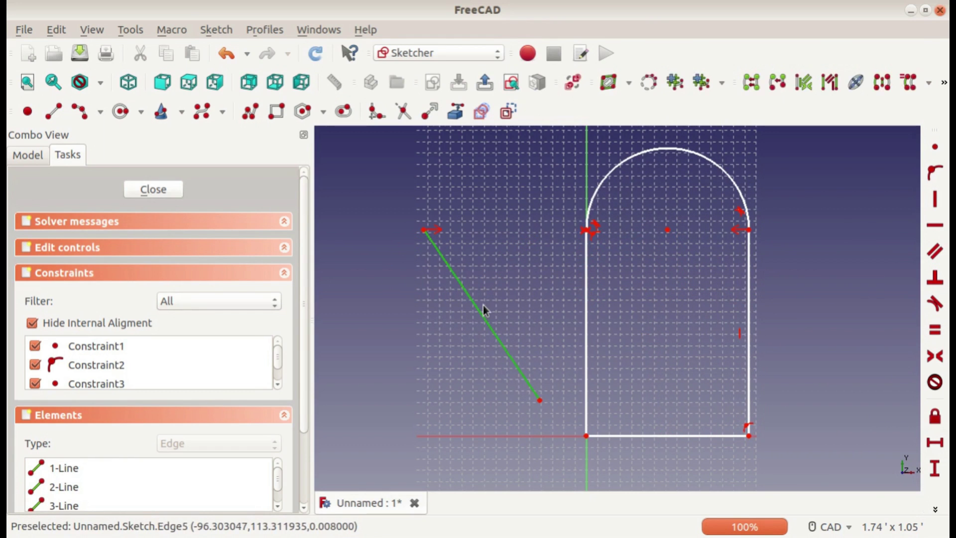
pyautogui.press('Delete')
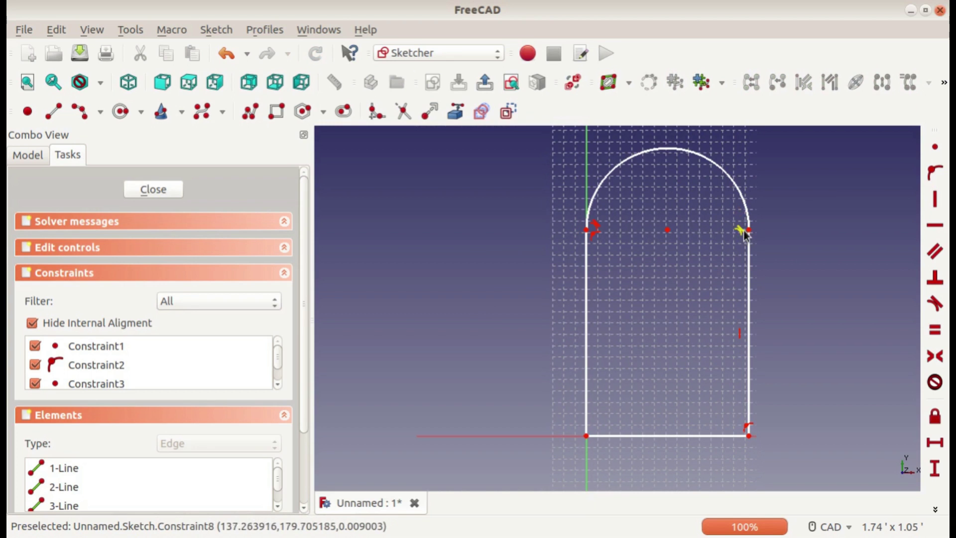
pyautogui.moveTo(743, 230); pyautogui.dragTo(686, 227)
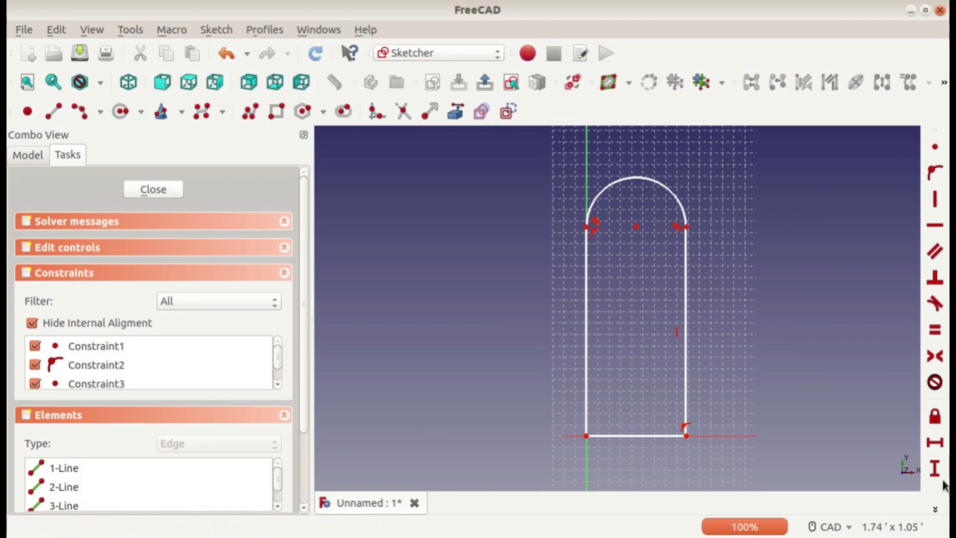
pyautogui.click(934, 510)
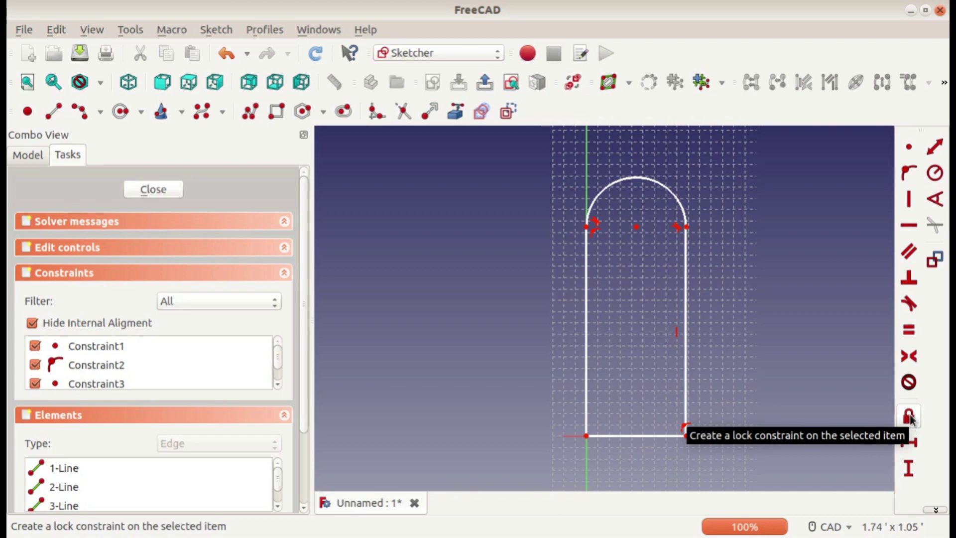
# - Lock the arc's right endpoint, then delete the generated 7.20901 and 3.42906 dimensions
pyautogui.click(936, 509)
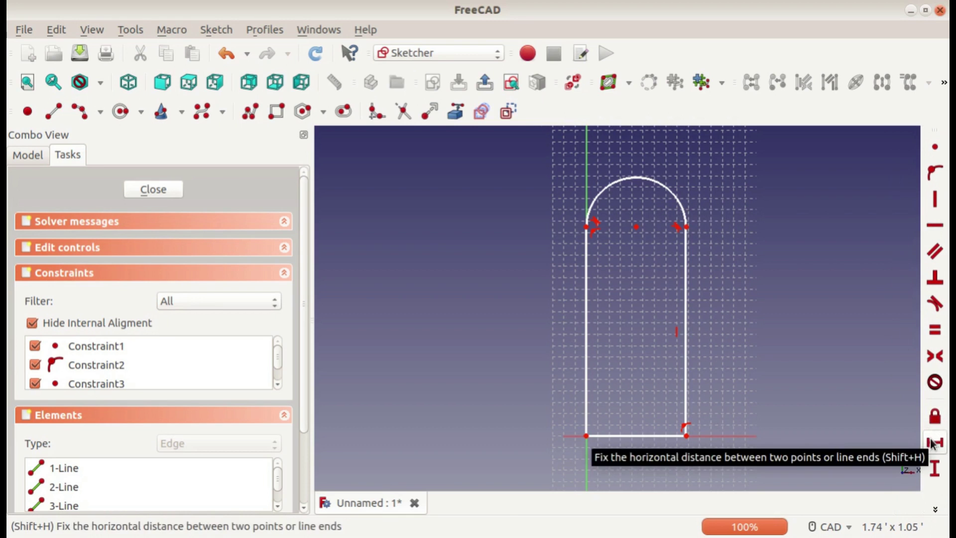
pyautogui.click(935, 416)
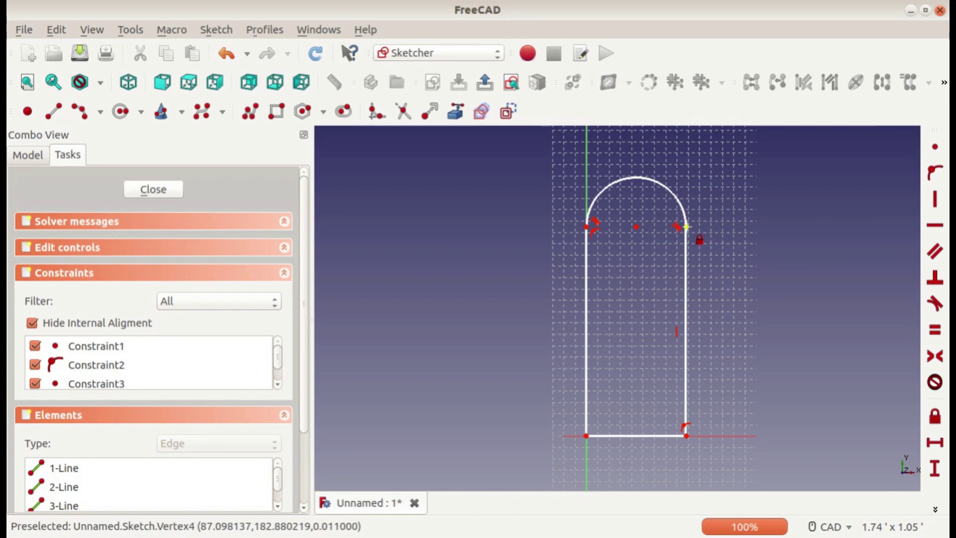
pyautogui.click(686, 227)
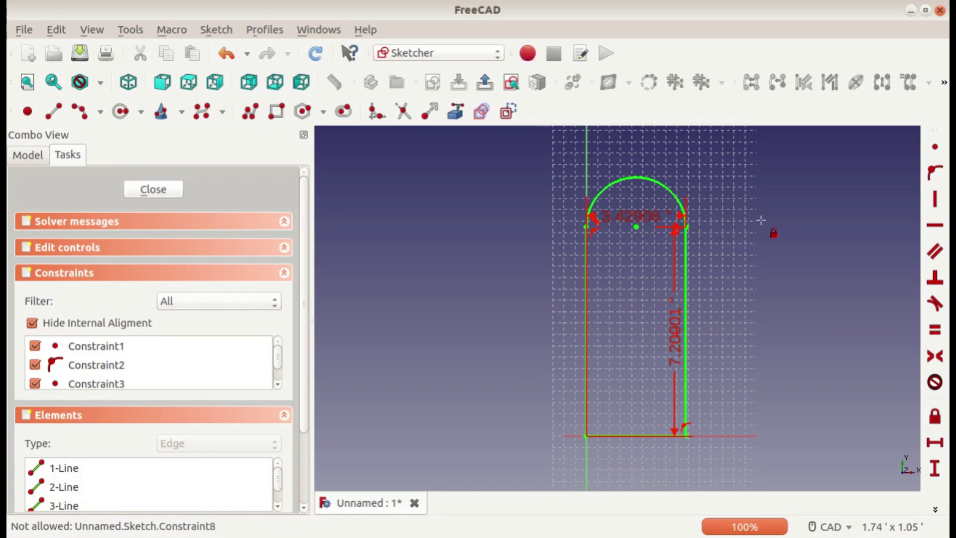
pyautogui.press('Escape')
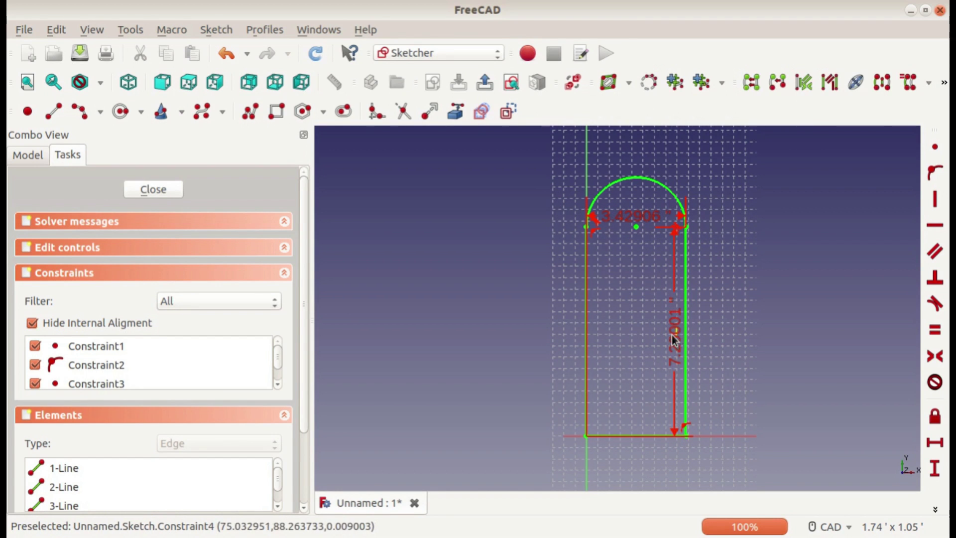
pyautogui.press('Escape')
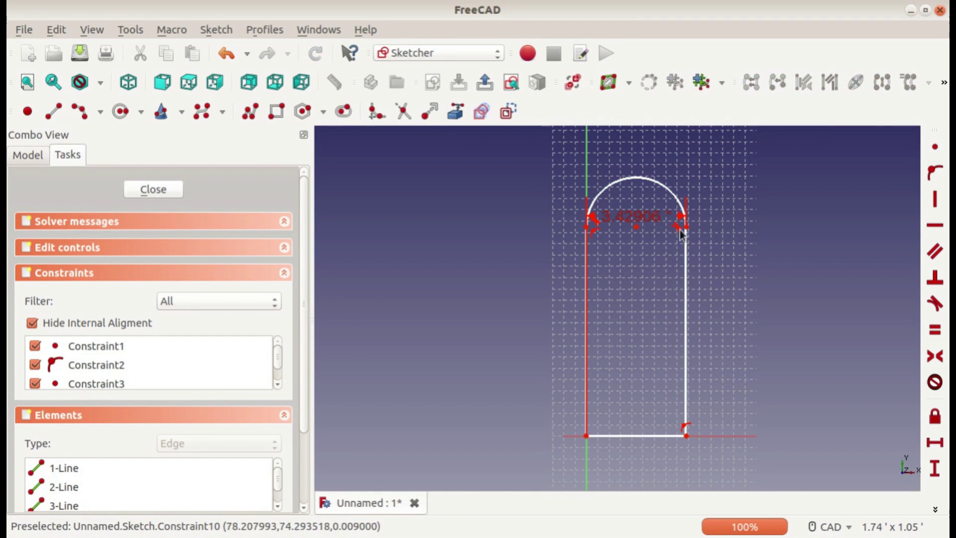
pyautogui.moveTo(641, 215); pyautogui.dragTo(624, 205)
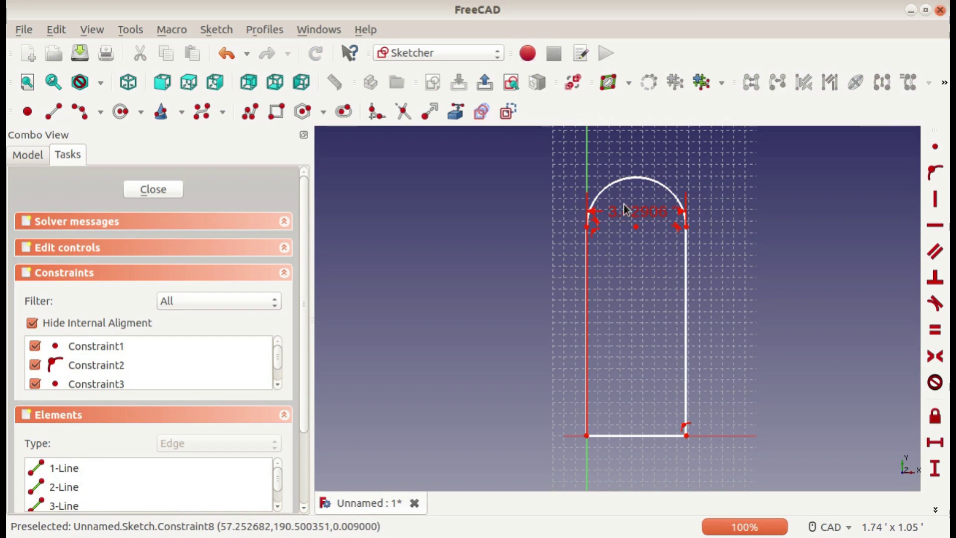
pyautogui.click(650, 218)
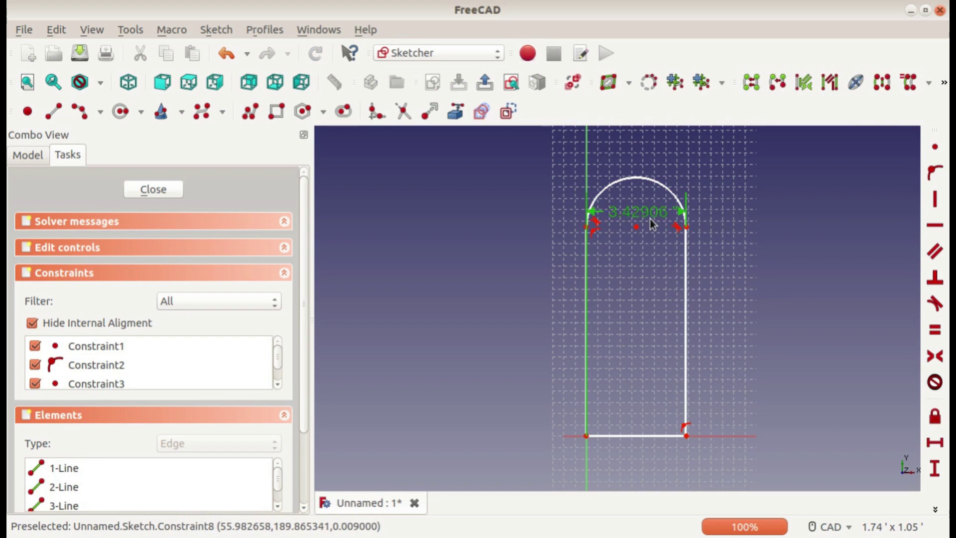
pyautogui.press('Delete')
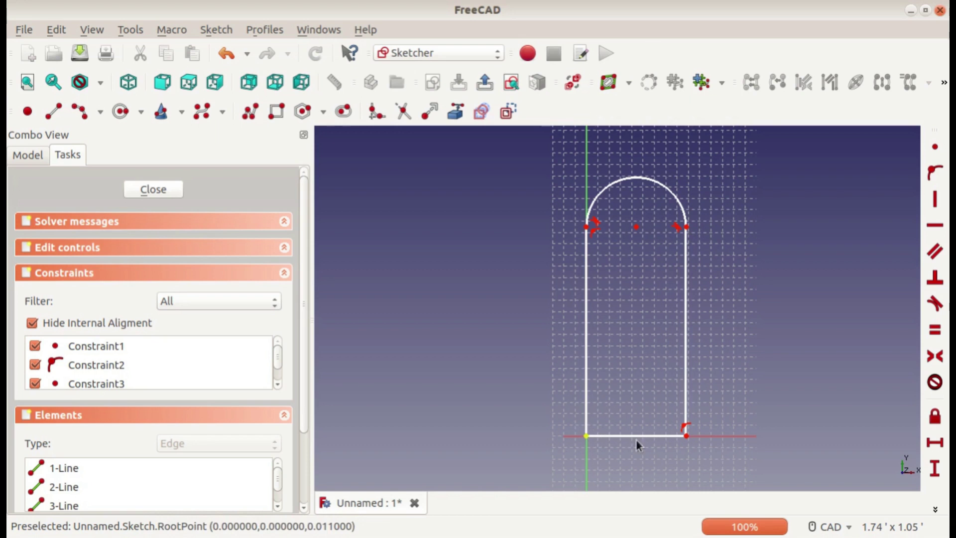
# - Add a horizontal distance from the arc's centre to its right endpoint and set it to 0.9"
pyautogui.click(937, 448)
pyautogui.click(686, 227)
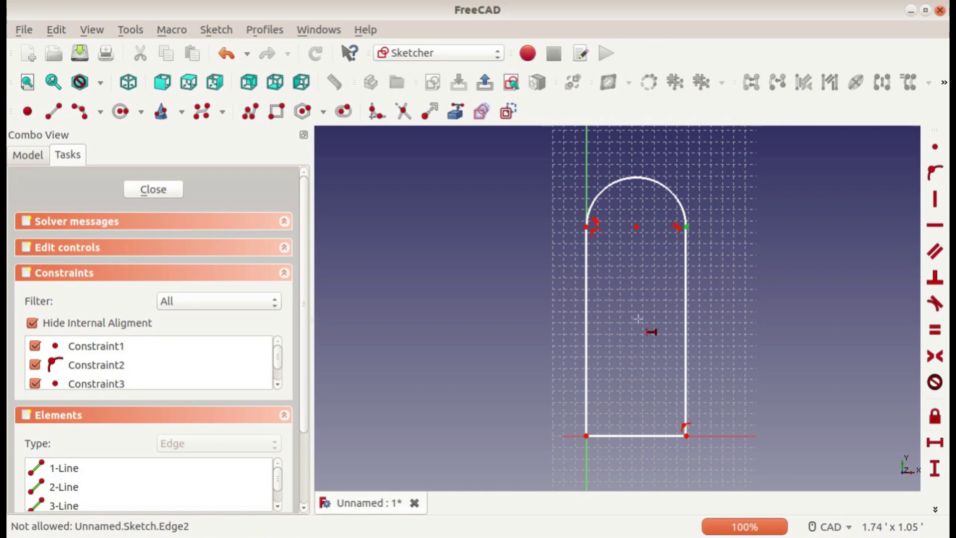
pyautogui.click(638, 227)
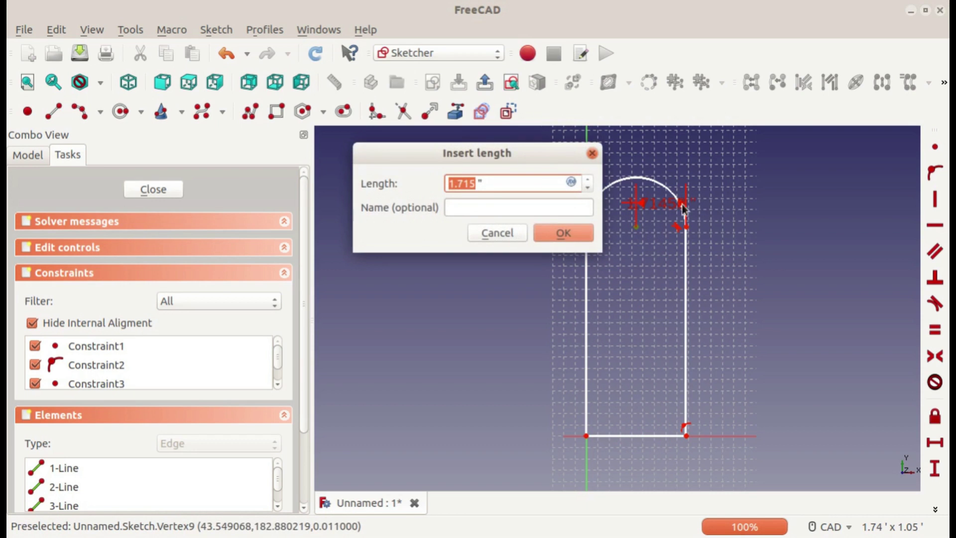
pyautogui.press('Return')
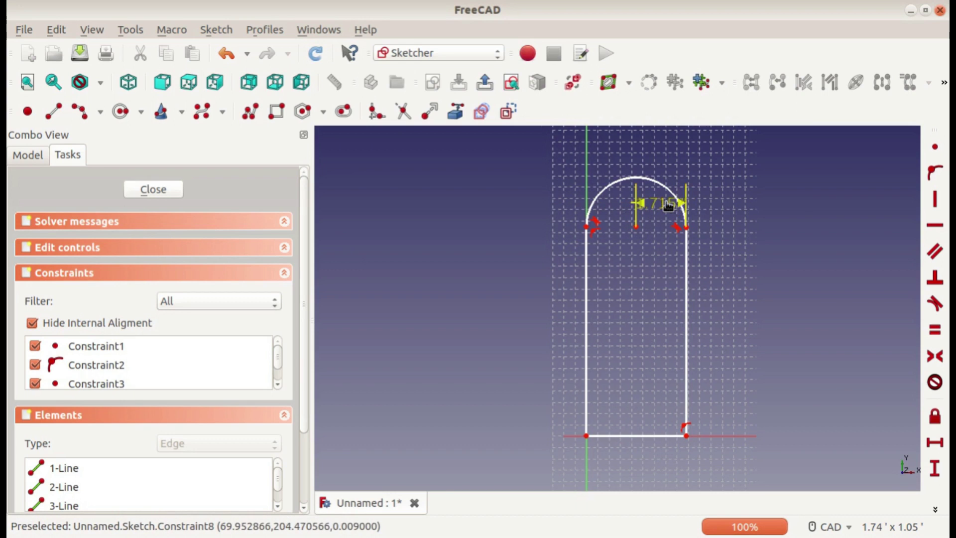
pyautogui.doubleClick(640, 209)
pyautogui.write('9')
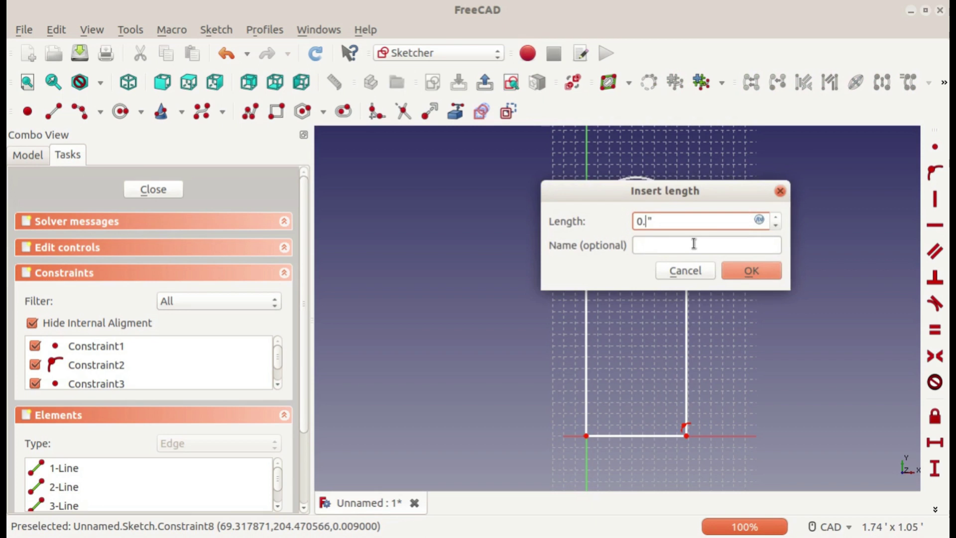
pyautogui.write('5')
pyautogui.press('Return')
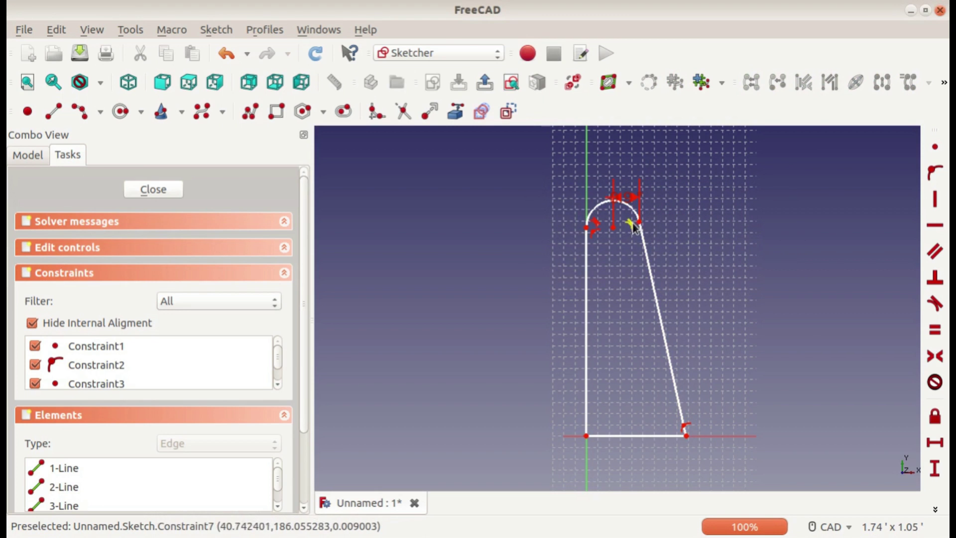
# - Move the 0.9" dimension below the arc and centre it in view
pyautogui.scroll(5, 630, 234)
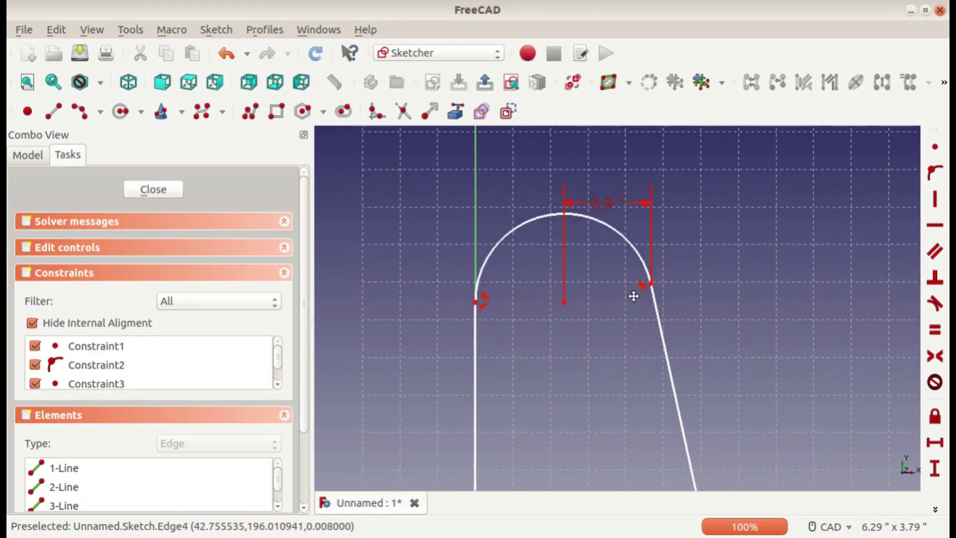
pyautogui.moveTo(634, 296); pyautogui.dragTo(640, 342, button='middle')
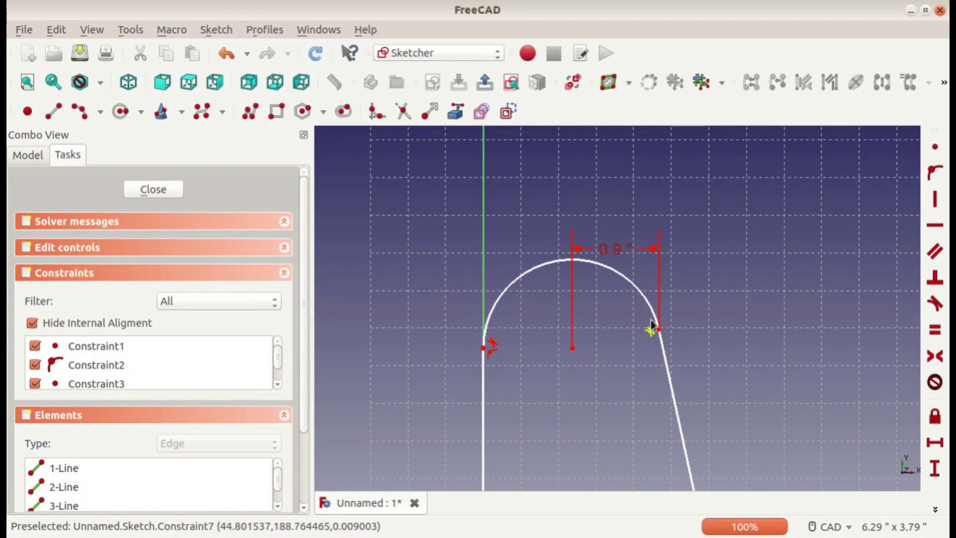
pyautogui.moveTo(620, 246); pyautogui.dragTo(631, 354)
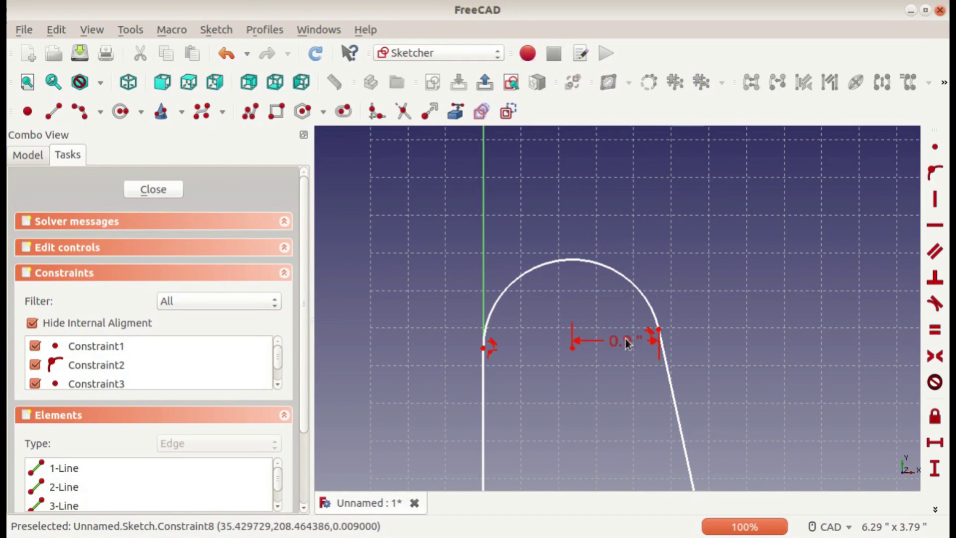
pyautogui.scroll(5, 629, 351)
pyautogui.moveTo(370, 395); pyautogui.dragTo(413, 339, button='middle')
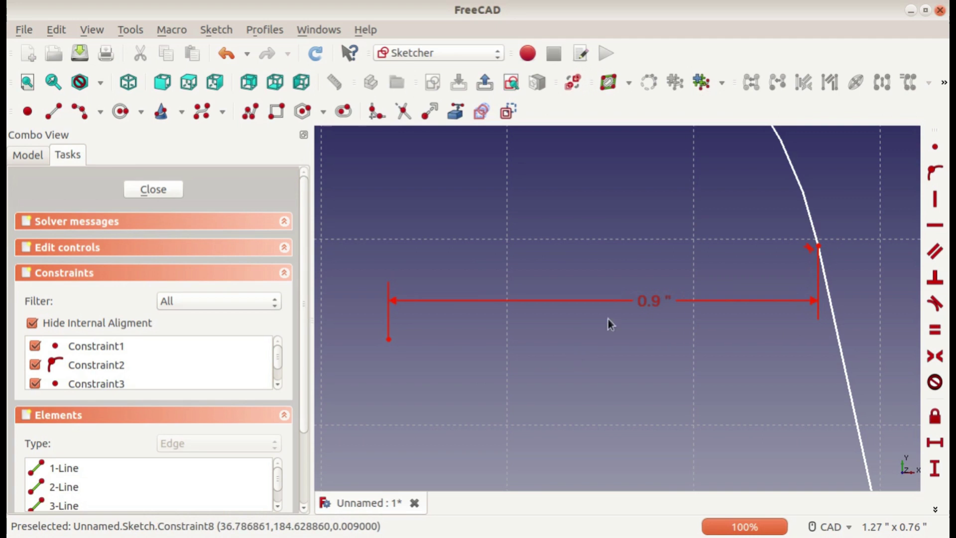
pyautogui.click(650, 303)
pyautogui.press('Delete')
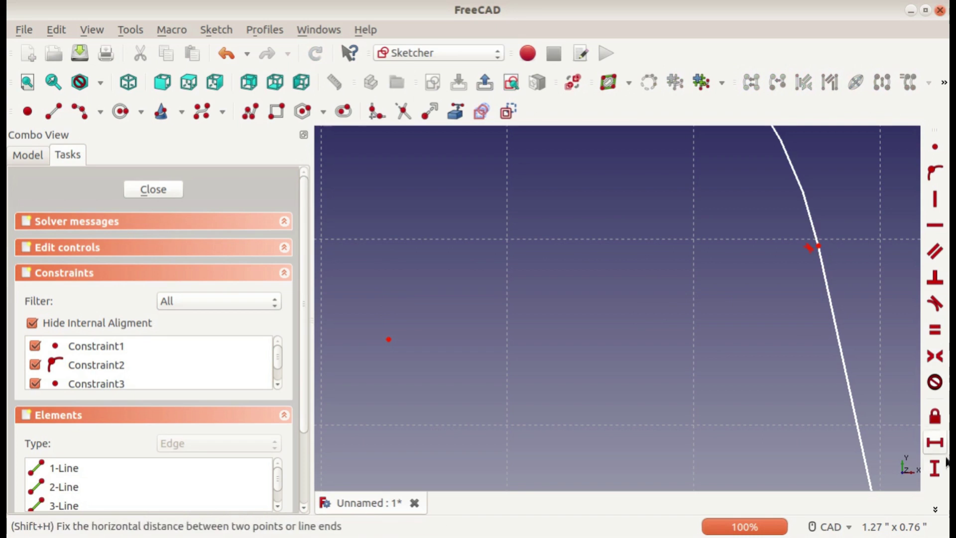
pyautogui.click(935, 442)
pyautogui.click(818, 246)
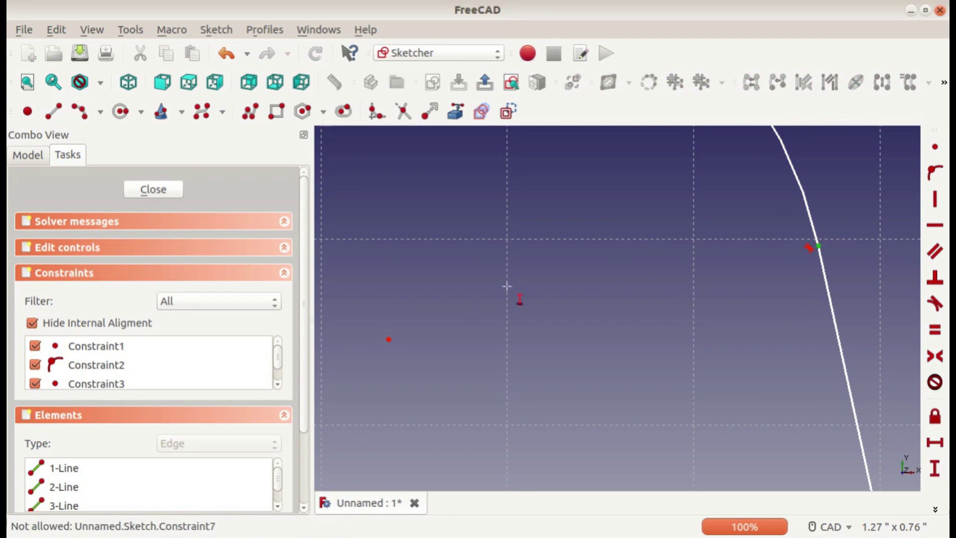
pyautogui.click(389, 338)
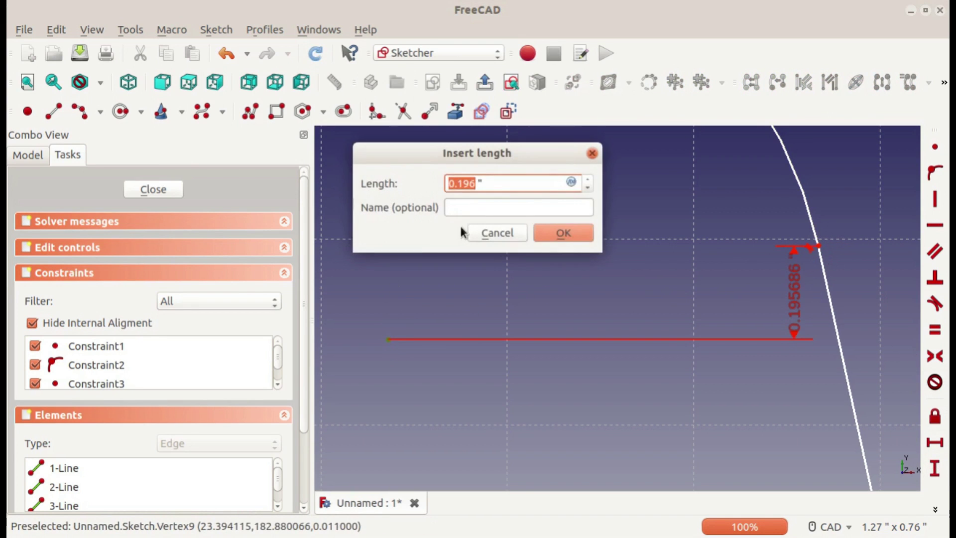
pyautogui.click(518, 231)
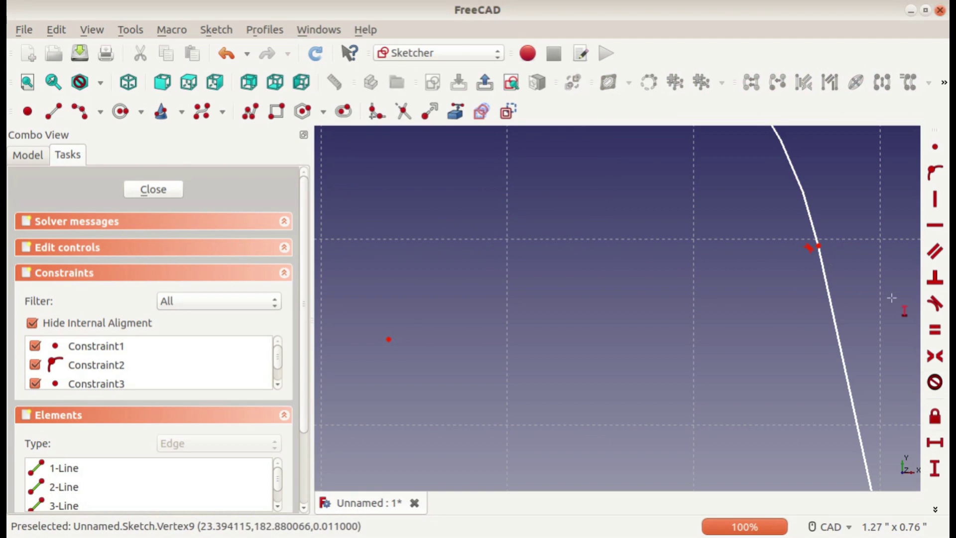
pyautogui.click(937, 510)
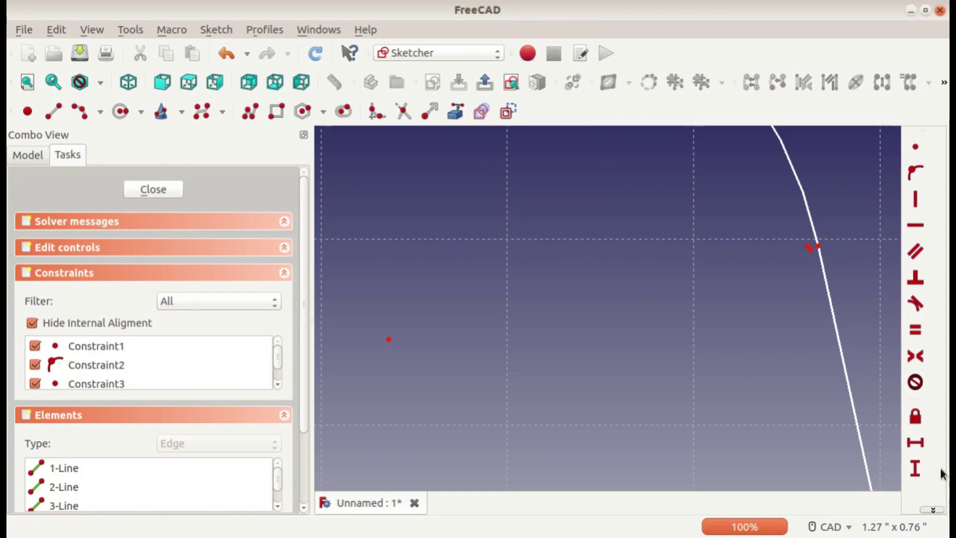
pyautogui.click(945, 152)
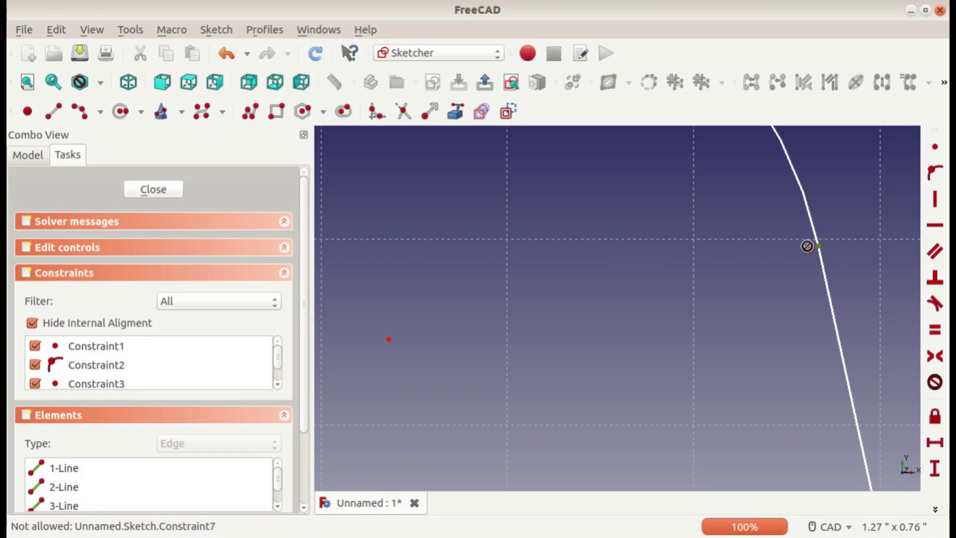
pyautogui.click(389, 338)
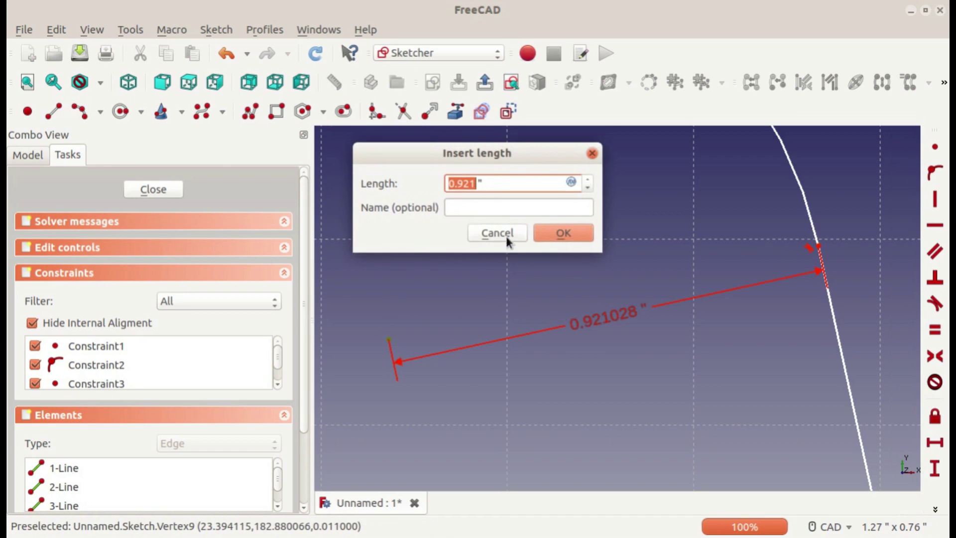
pyautogui.click(505, 236)
pyautogui.click(936, 509)
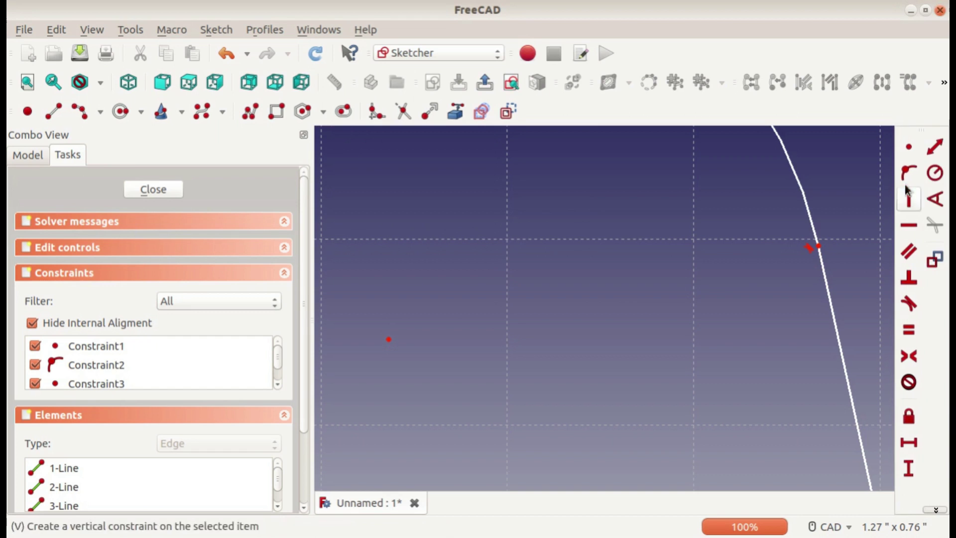
pyautogui.click(935, 173)
# - Constrain the door arch's radius to 1 inch
pyautogui.scroll(-5, 732, 249)
pyautogui.scroll(5, 711, 237)
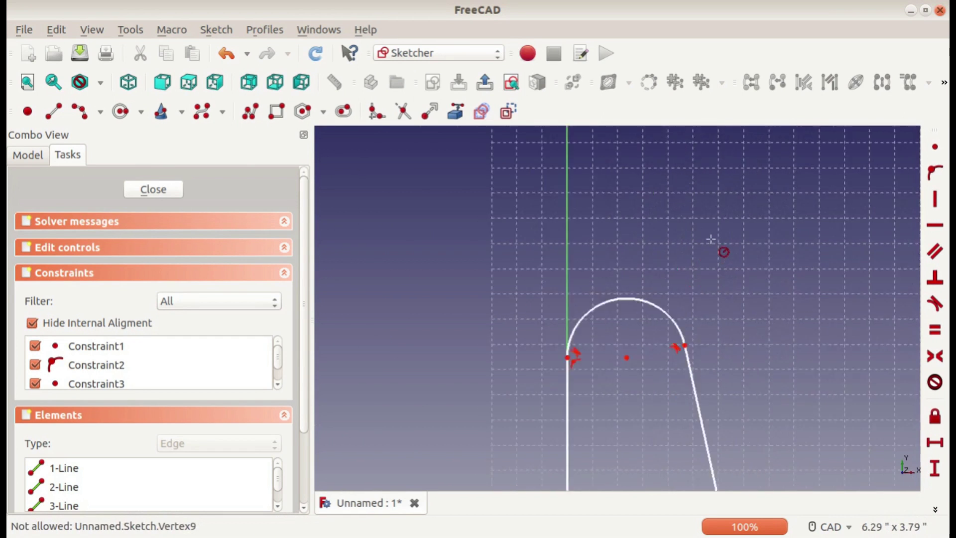
pyautogui.click(609, 330)
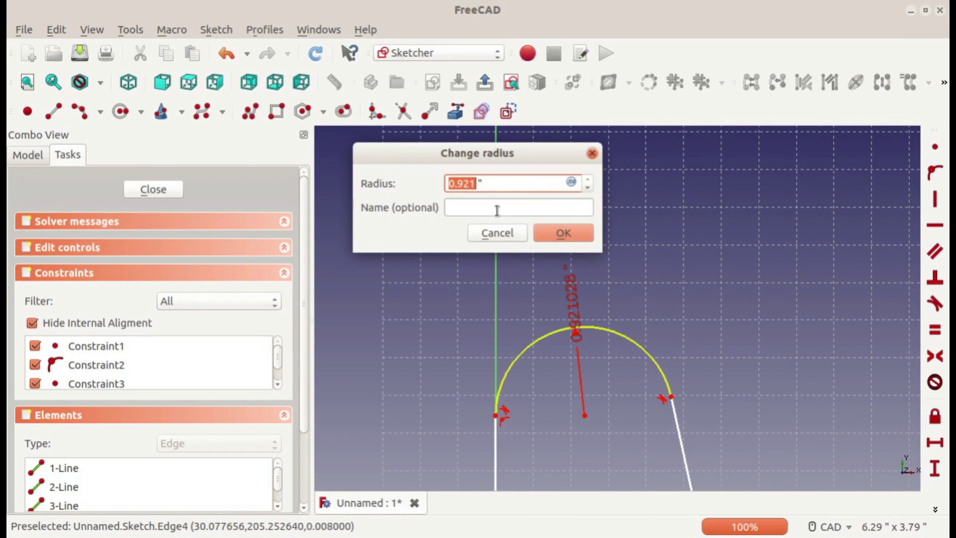
pyautogui.write('1')
pyautogui.press('Return')
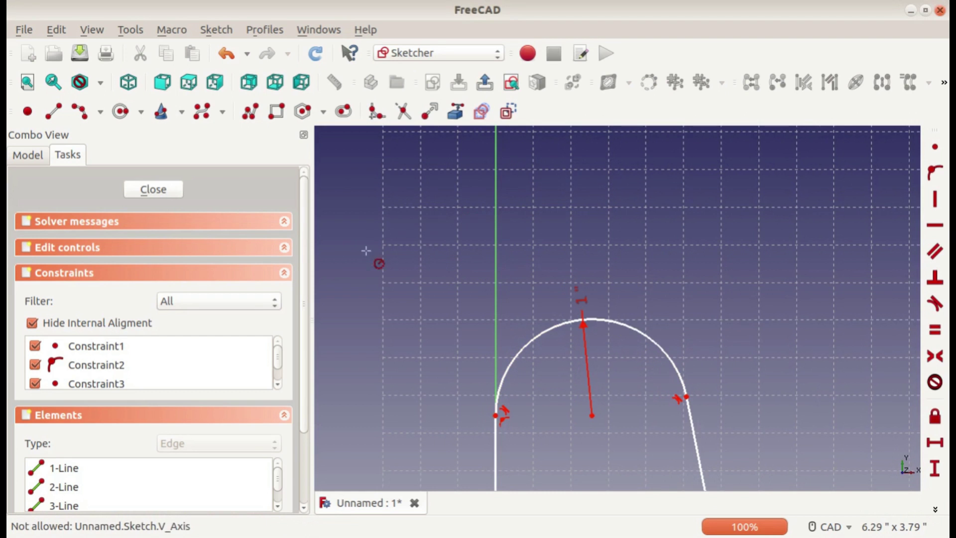
pyautogui.scroll(-4, 555, 218)
pyautogui.moveTo(555, 217); pyautogui.dragTo(556, 211, button='middle')
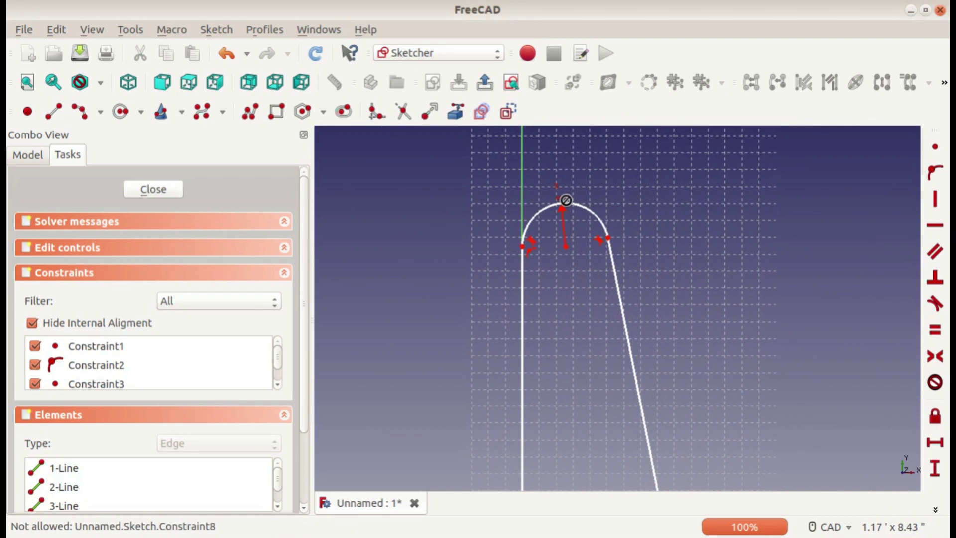
# - Set a 15° angle between the slanted right line and the vertical left line, placing the label lower
pyautogui.click(935, 509)
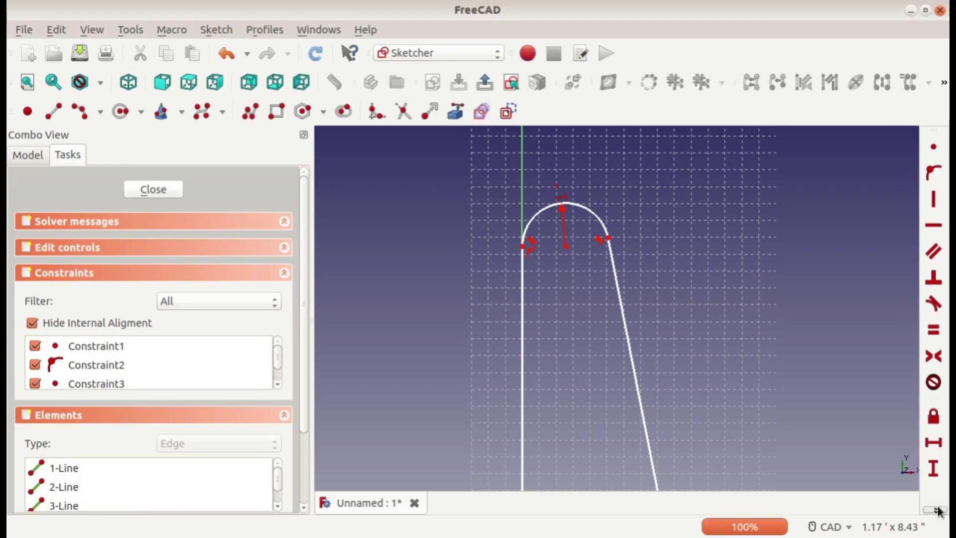
pyautogui.click(944, 200)
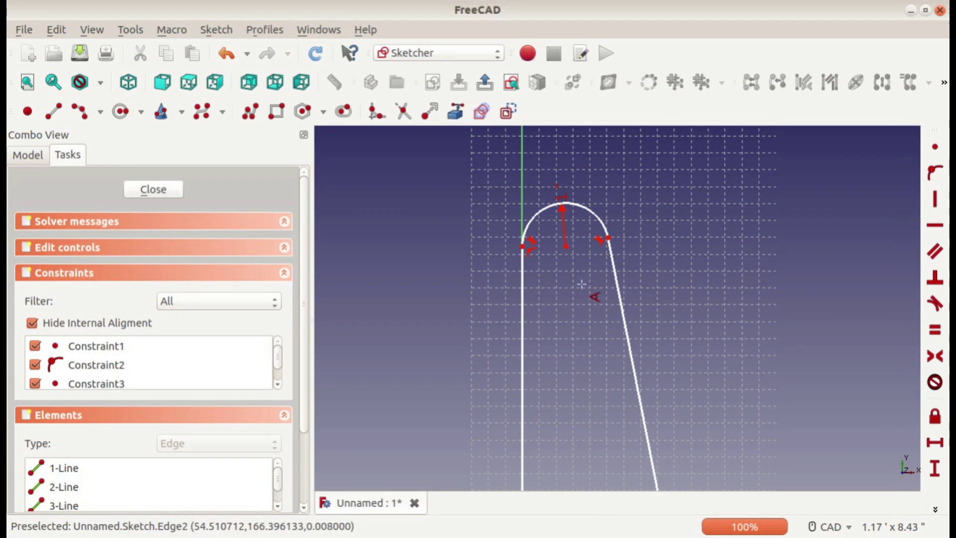
pyautogui.click(614, 287)
pyautogui.click(523, 292)
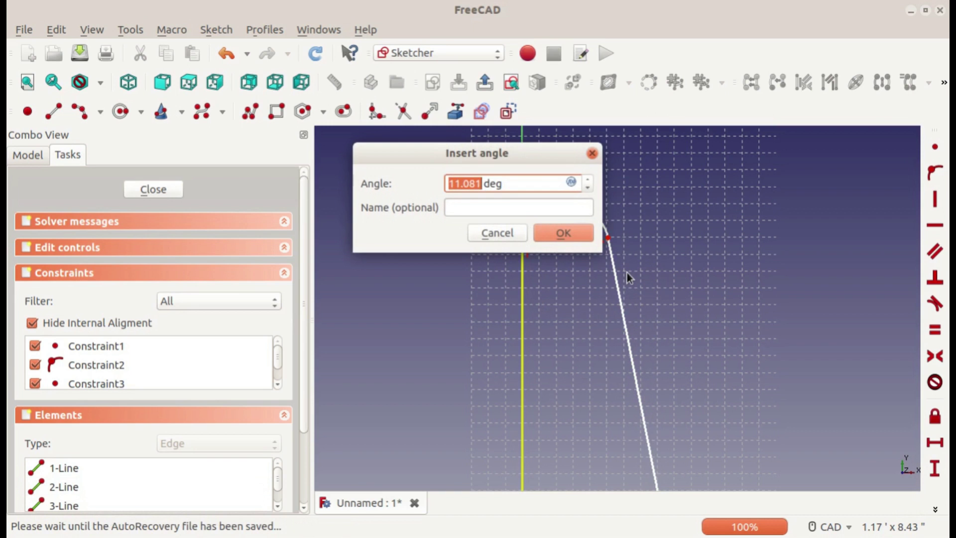
pyautogui.write('15')
pyautogui.press('Return')
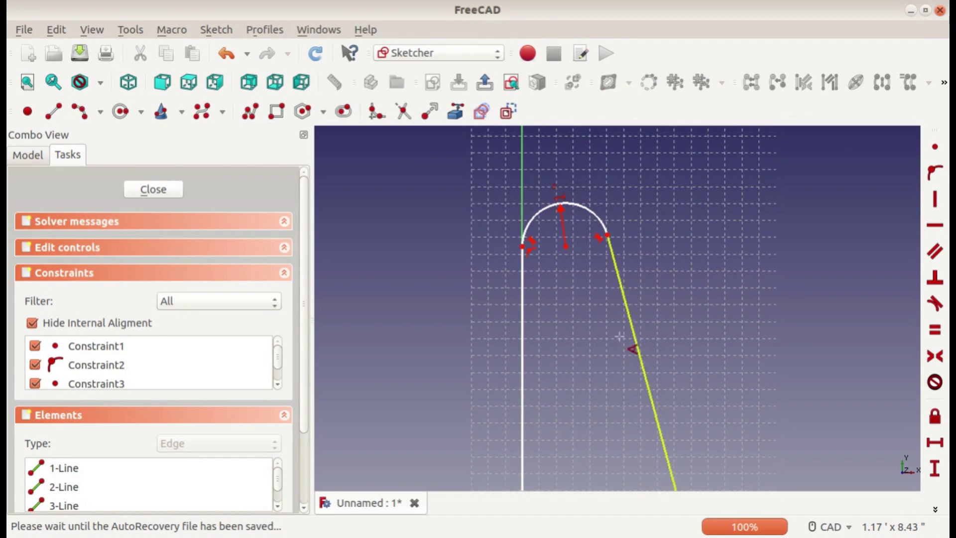
pyautogui.scroll(-4, 618, 337)
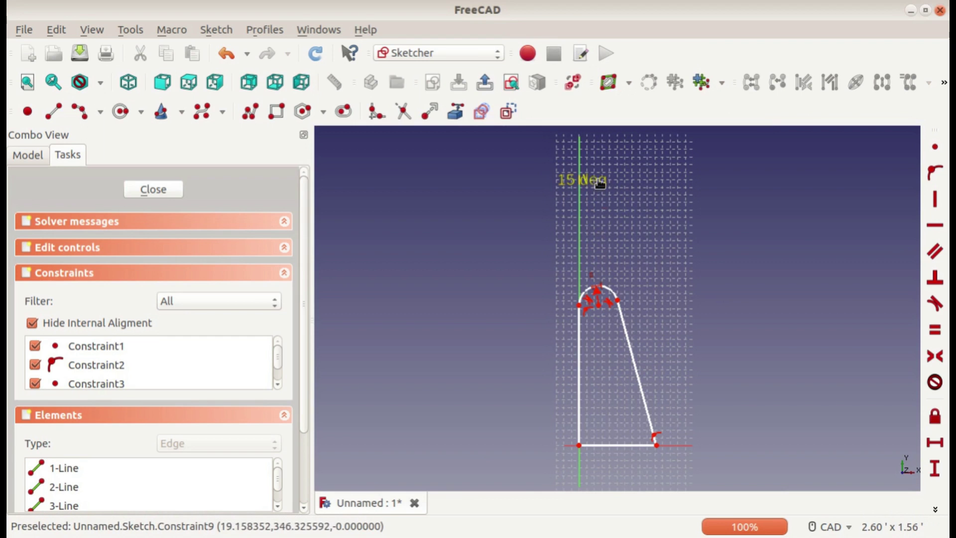
pyautogui.moveTo(600, 184); pyautogui.dragTo(617, 369)
pyautogui.scroll(4, 607, 321)
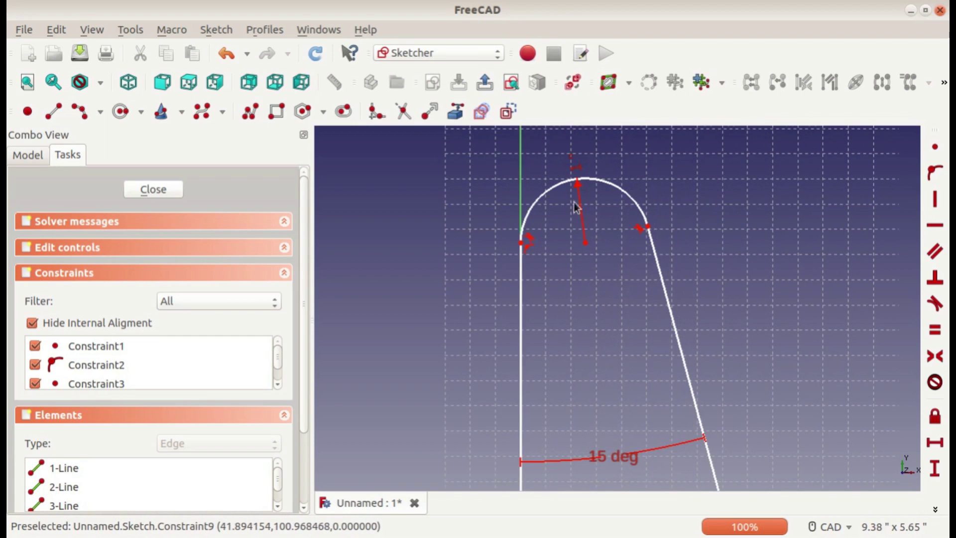
pyautogui.scroll(-6, 598, 318)
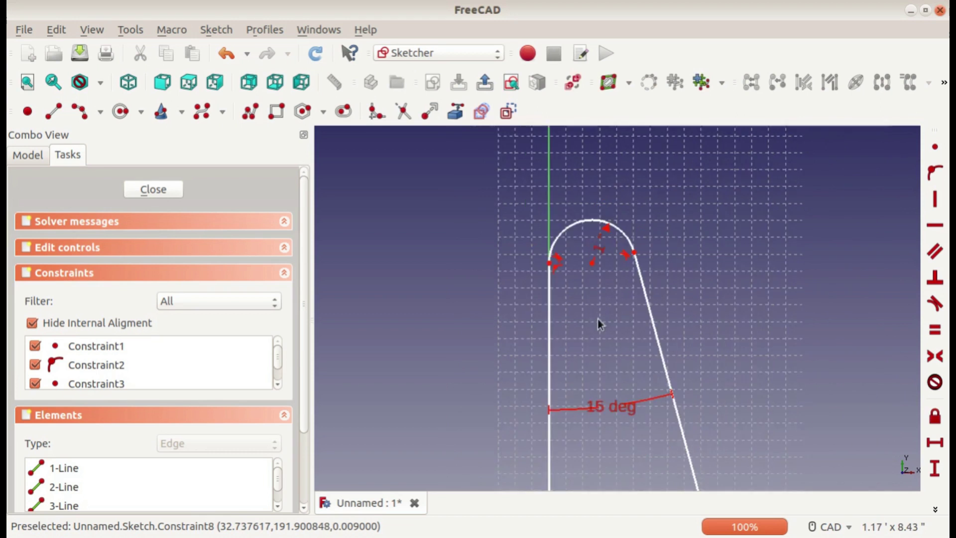
pyautogui.moveTo(605, 298); pyautogui.dragTo(610, 306)
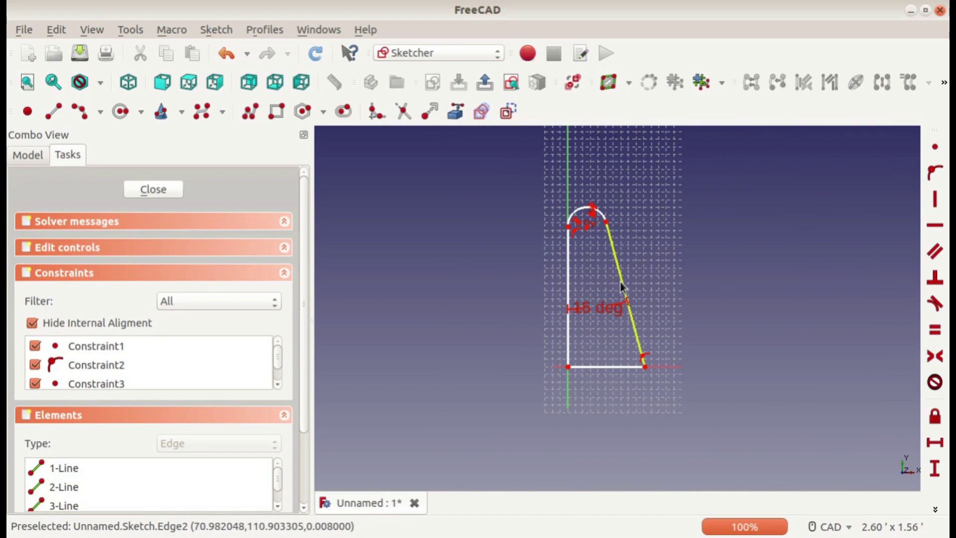
# - Check remaining degrees of freedom in solver messages and pull the arch end down to shorten it
pyautogui.scroll(2, 623, 308)
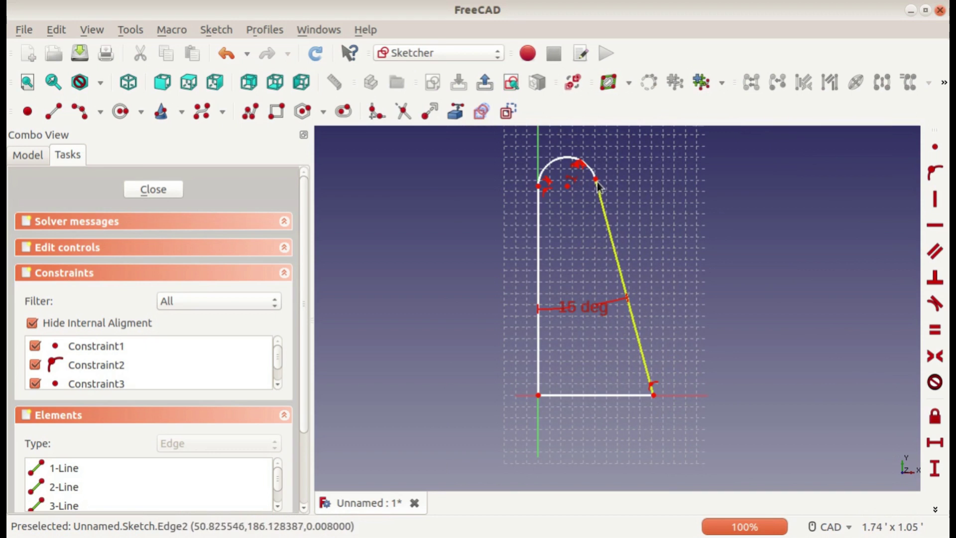
pyautogui.click(124, 221)
pyautogui.click(124, 225)
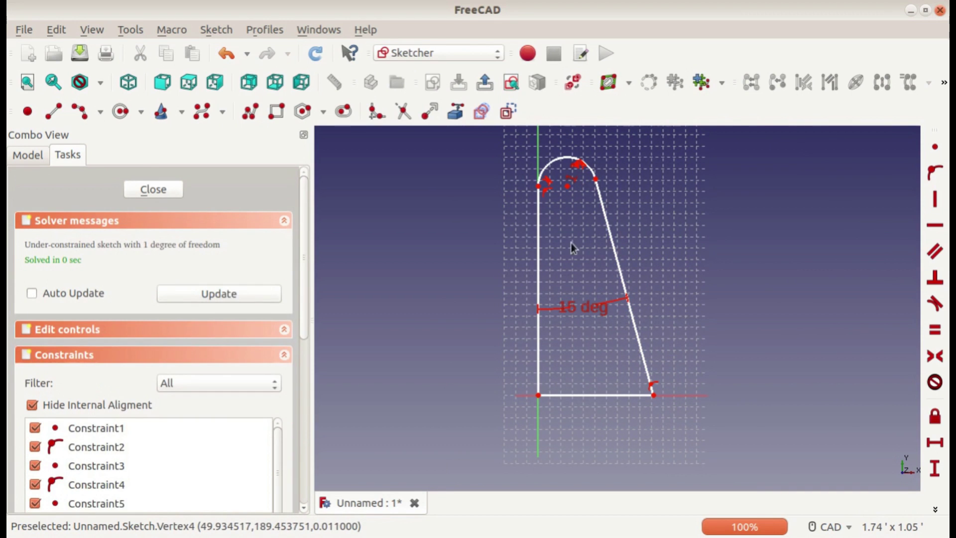
pyautogui.moveTo(596, 179)
pyautogui.mouseDown()
pyautogui.moveTo(675, 264)
pyautogui.moveTo(699, 358)
pyautogui.moveTo(610, 131)
pyautogui.moveTo(633, 367)
pyautogui.moveTo(629, 214)
pyautogui.moveTo(612, 178)
pyautogui.moveTo(619, 283)
pyautogui.moveTo(616, 230)
pyautogui.mouseUp()
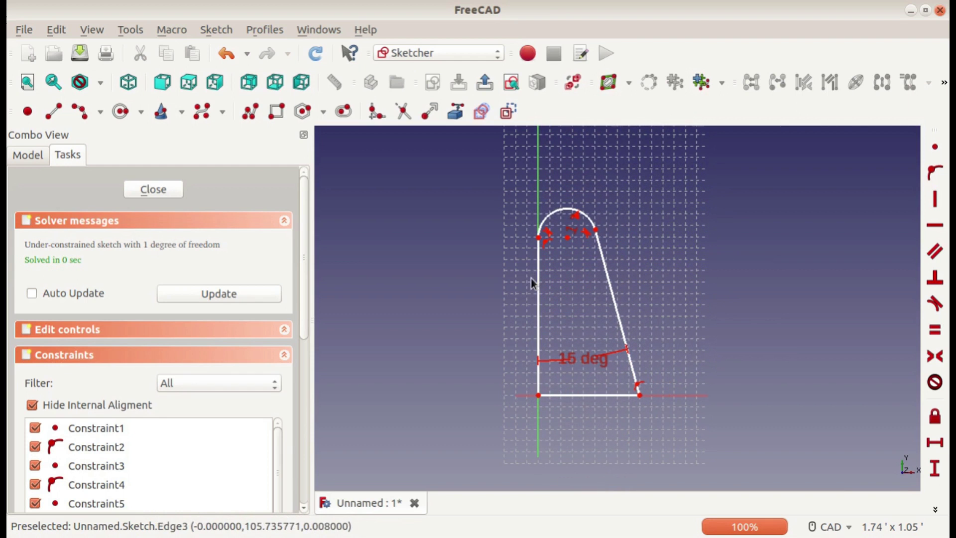
# - Add a 3-inch vertical distance dimension to the left straight edge
pyautogui.click(936, 509)
pyautogui.click(936, 509)
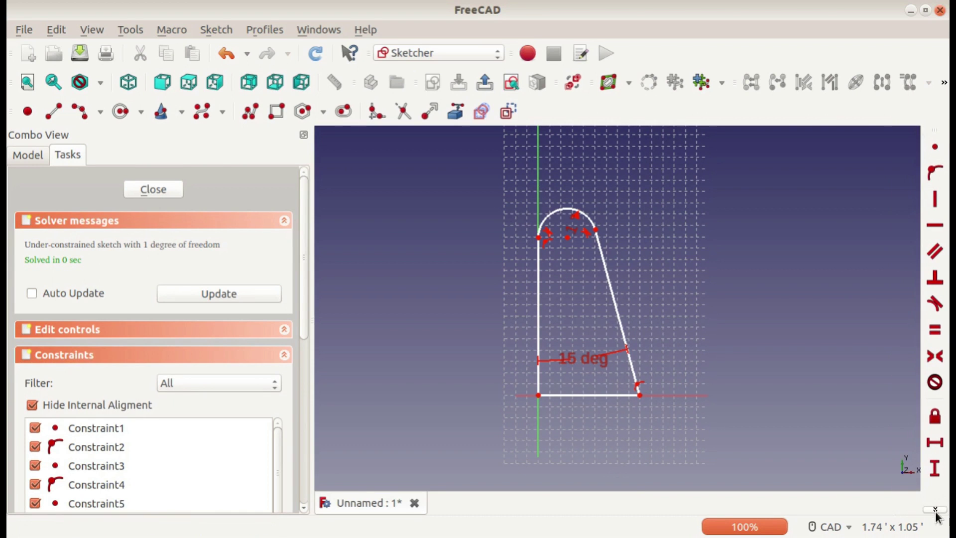
pyautogui.click(935, 511)
pyautogui.click(935, 149)
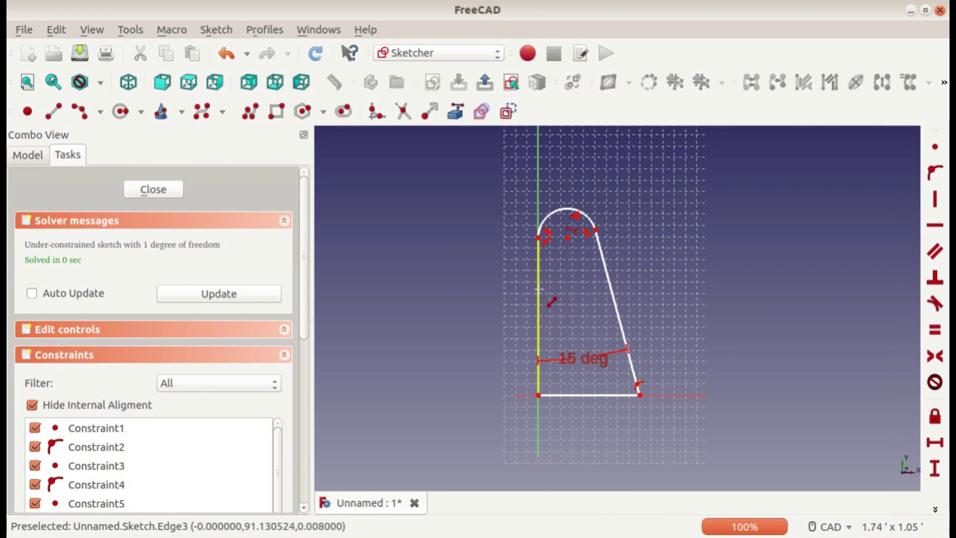
pyautogui.click(531, 289)
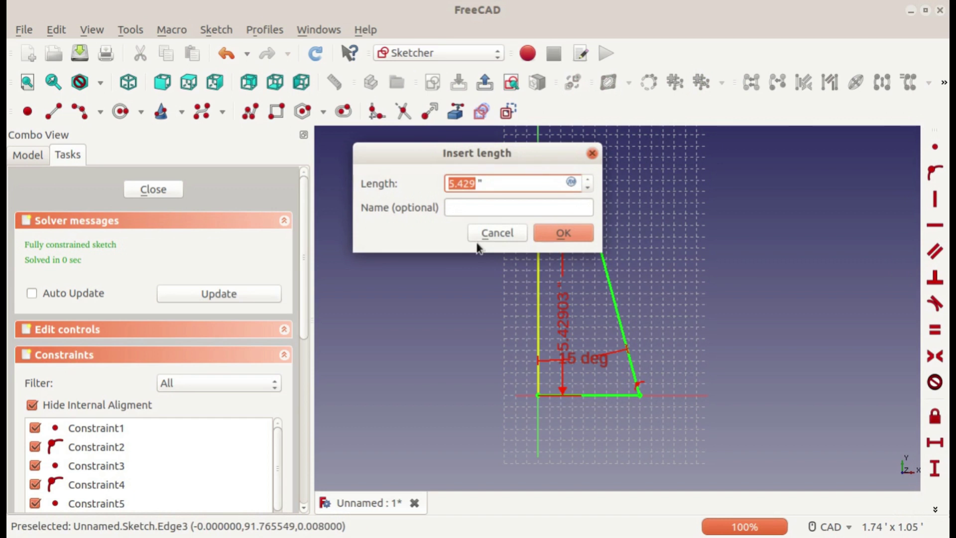
pyautogui.press('Return')
# - Move the 3-inch dimension to the left of the edge
pyautogui.scroll(3, 579, 233)
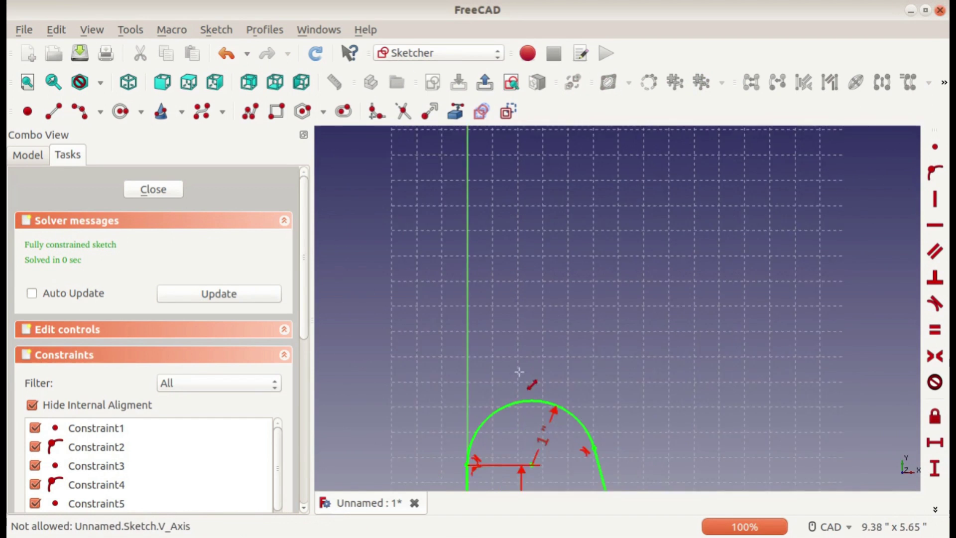
pyautogui.scroll(-2, 513, 191)
pyautogui.scroll(4, 503, 328)
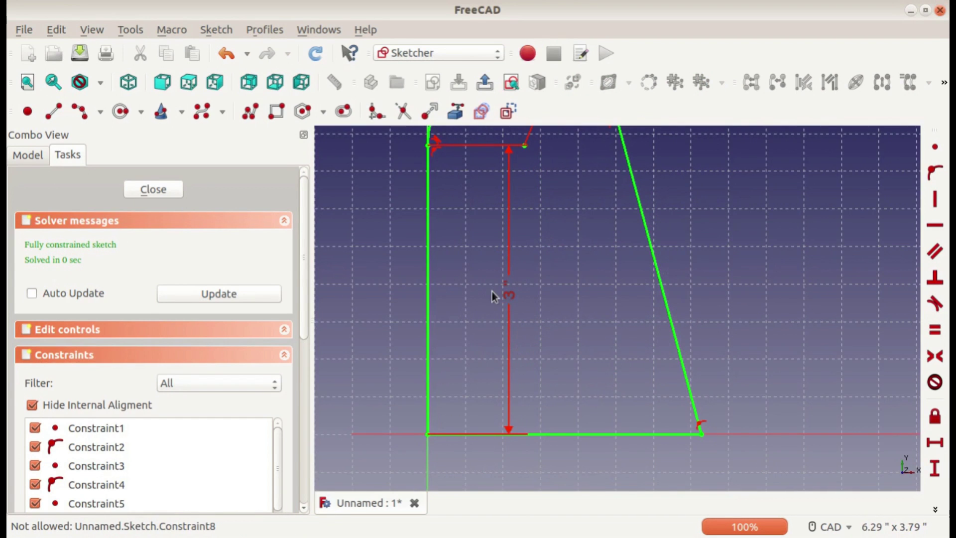
pyautogui.moveTo(508, 294); pyautogui.dragTo(363, 273)
pyautogui.scroll(-4, 513, 339)
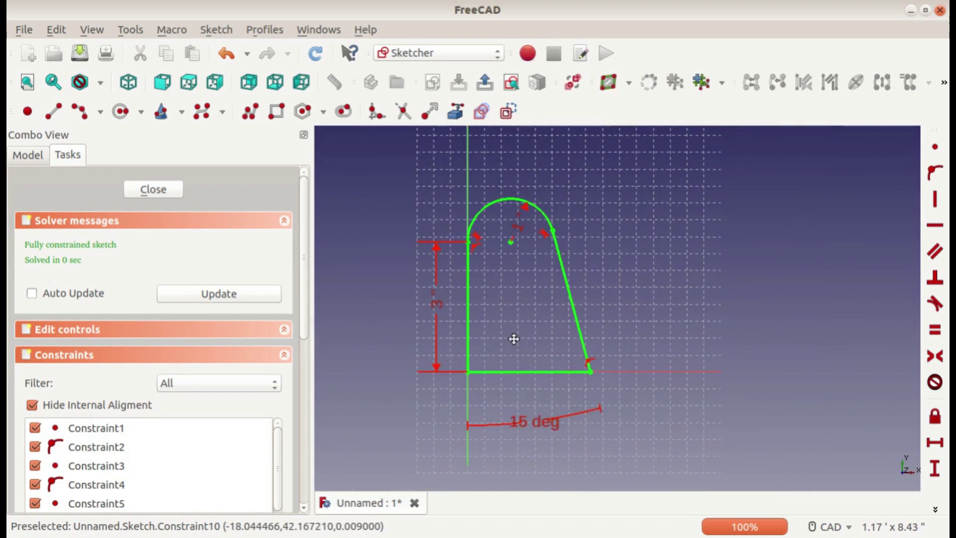
pyautogui.scroll(-2, 514, 339)
pyautogui.scroll(2, 537, 299)
pyautogui.scroll(-2, 573, 302)
pyautogui.scroll(2, 592, 358)
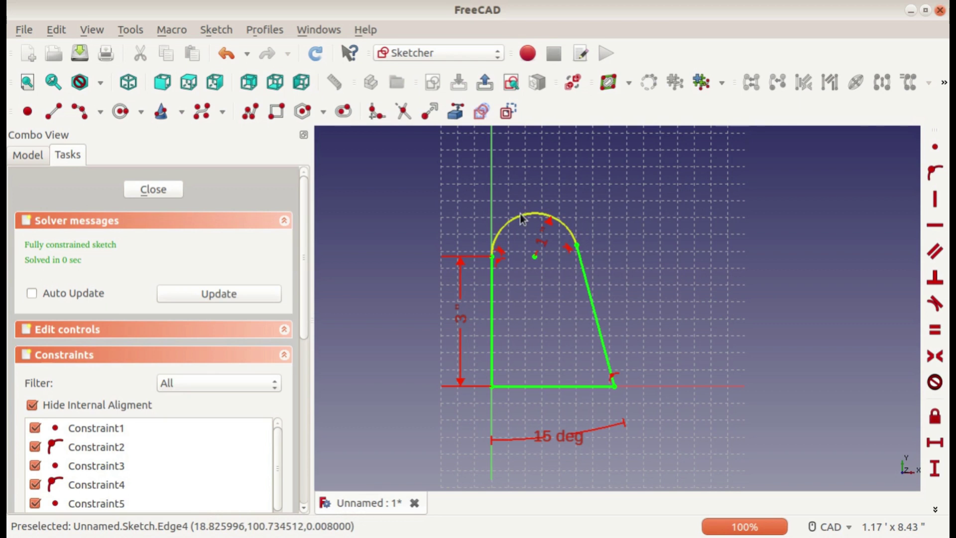
pyautogui.moveTo(495, 234)
pyautogui.mouseDown(button='middle')
pyautogui.moveTo(497, 313)
pyautogui.moveTo(463, 265)
pyautogui.moveTo(470, 204)
pyautogui.mouseUp(button='middle')
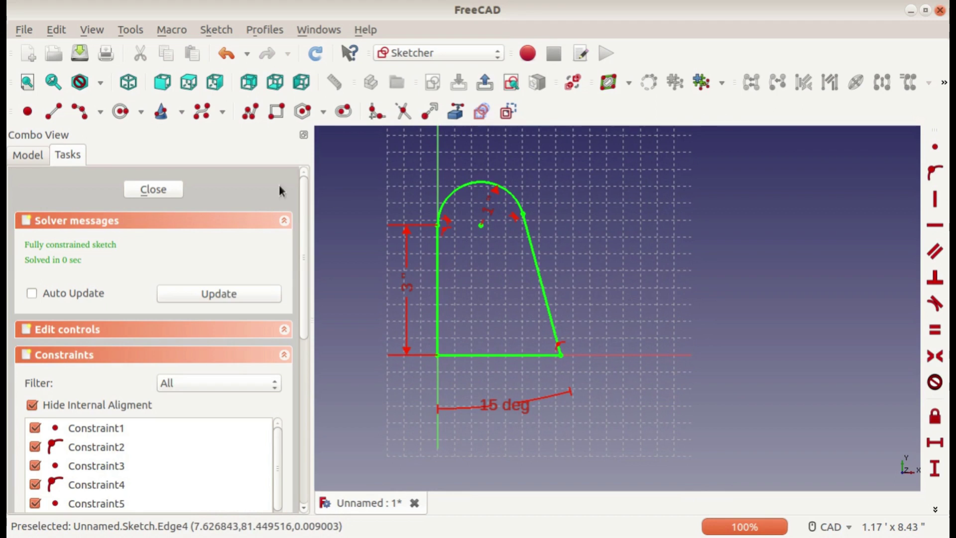